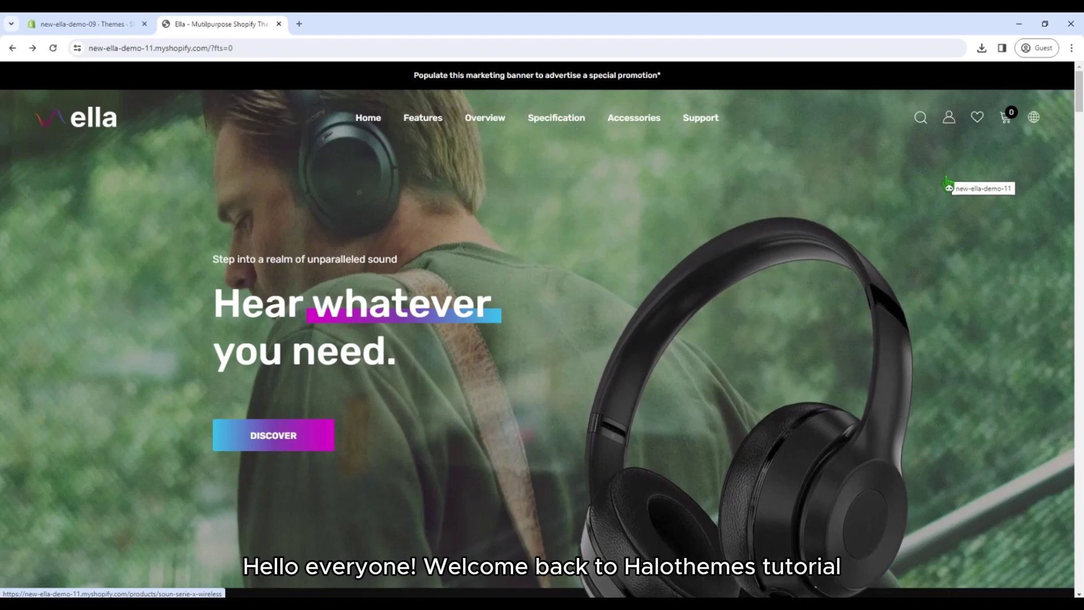
- Upload ella-6-5-4-new-theme-source.zip from Downloads as a new theme
{"action": "scroll", "coordinate": [949, 361], "scroll_direction": "down", "scroll_amount": 1}
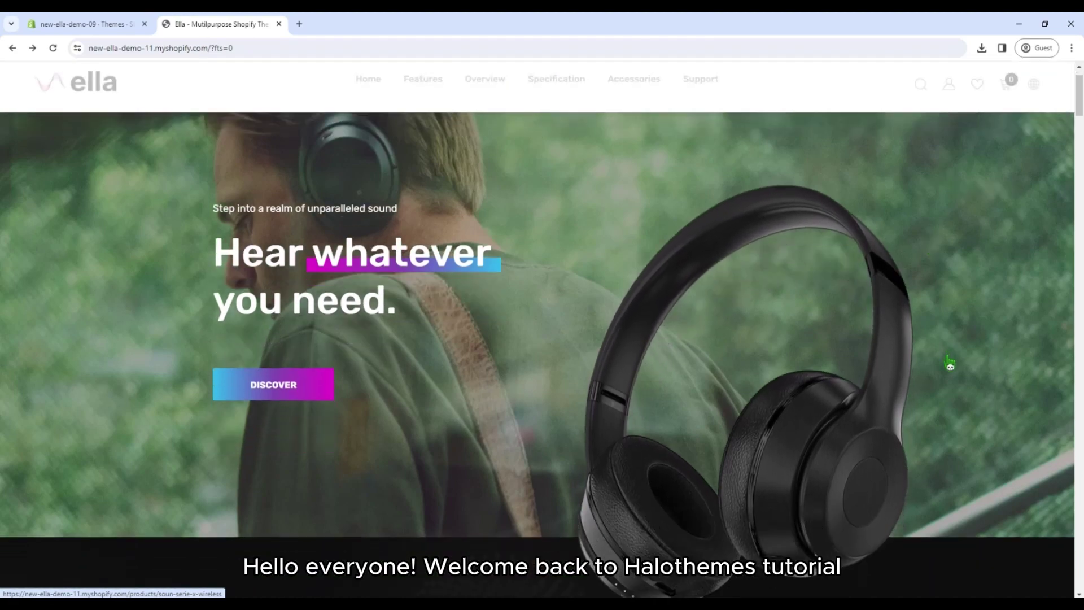
{"action": "scroll", "coordinate": [950, 362], "scroll_direction": "down", "scroll_amount": 8}
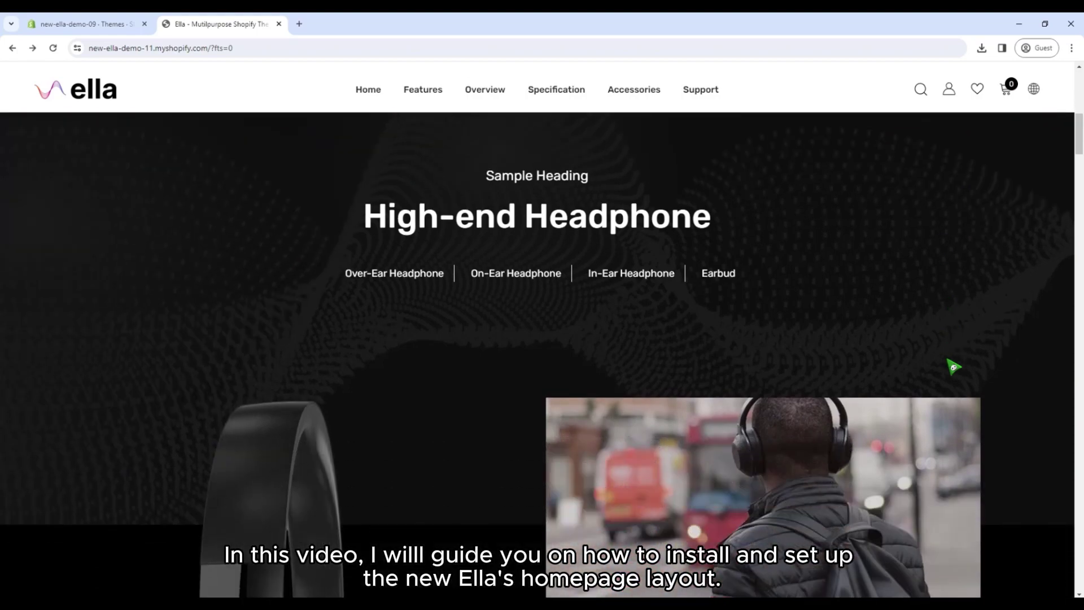
{"action": "scroll", "coordinate": [953, 368], "scroll_direction": "down", "scroll_amount": 5}
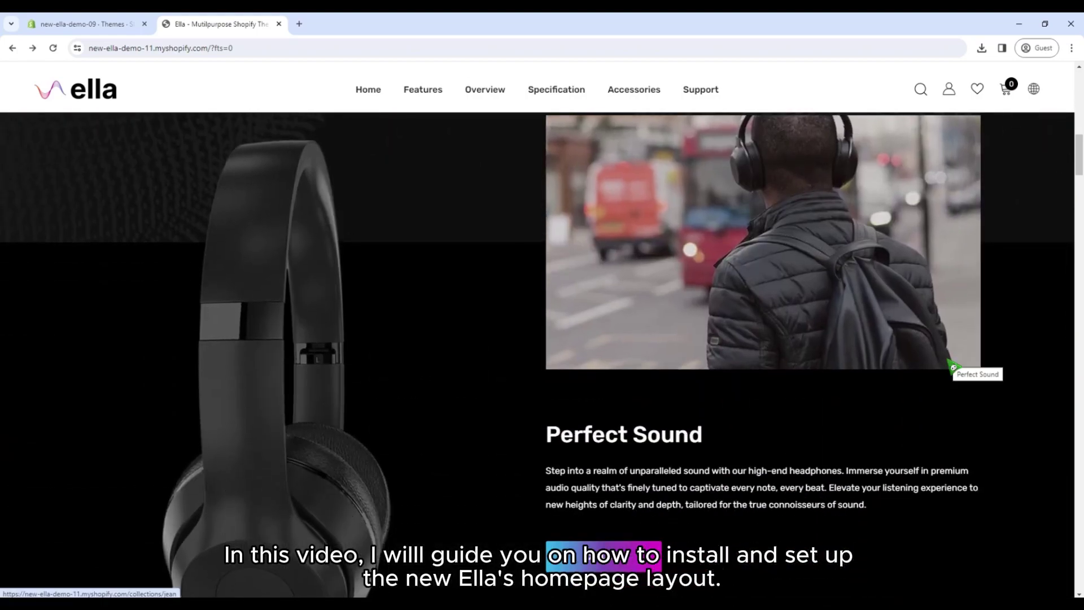
{"action": "scroll", "coordinate": [954, 368], "scroll_direction": "down", "scroll_amount": 11}
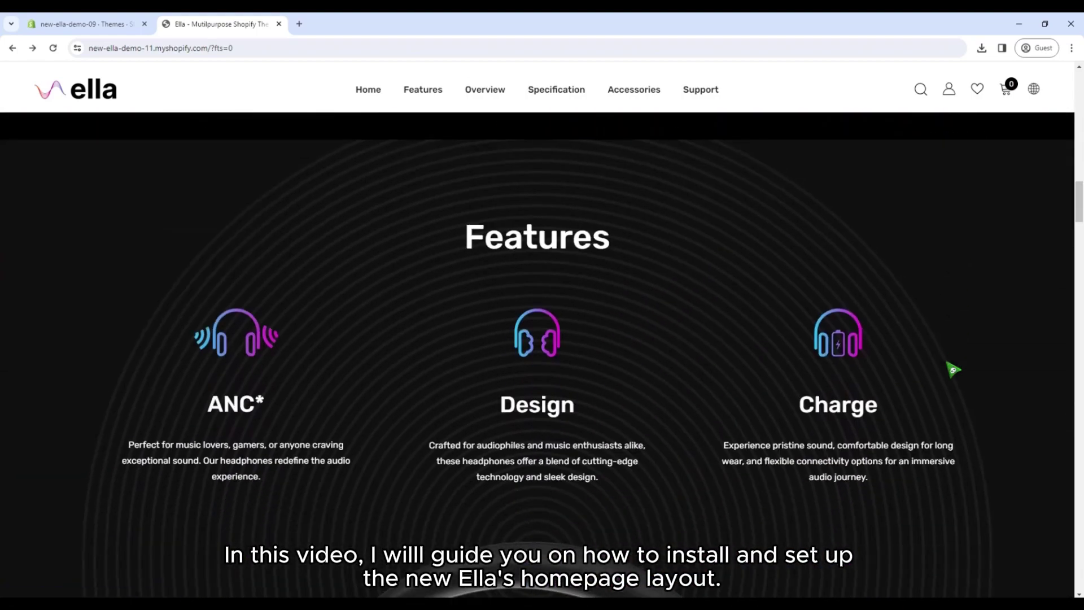
{"action": "scroll", "coordinate": [953, 370], "scroll_direction": "down", "scroll_amount": 6}
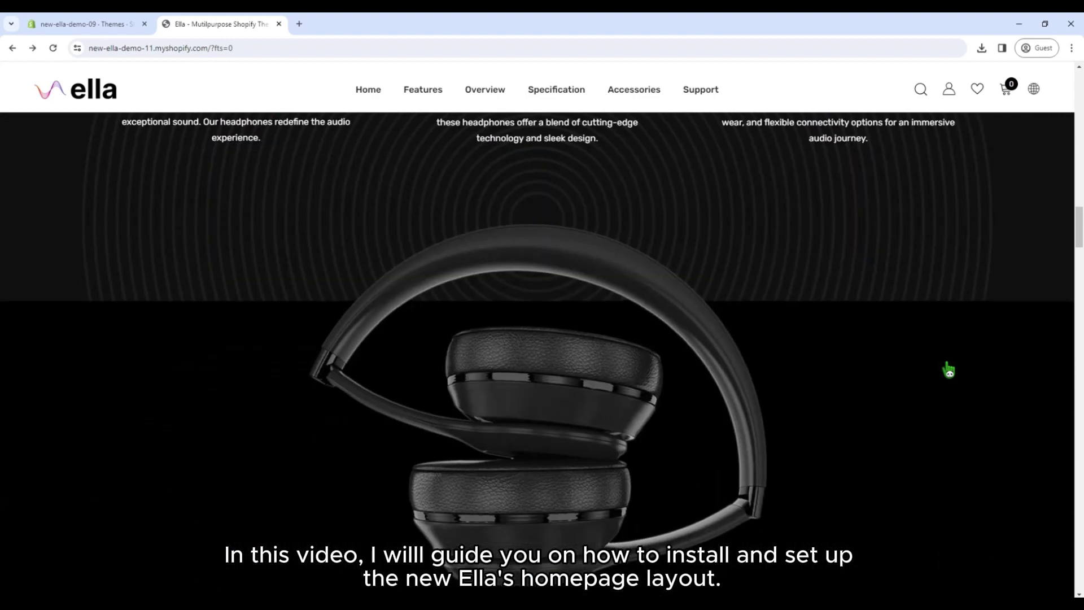
{"action": "scroll", "coordinate": [948, 369], "scroll_direction": "down", "scroll_amount": 10}
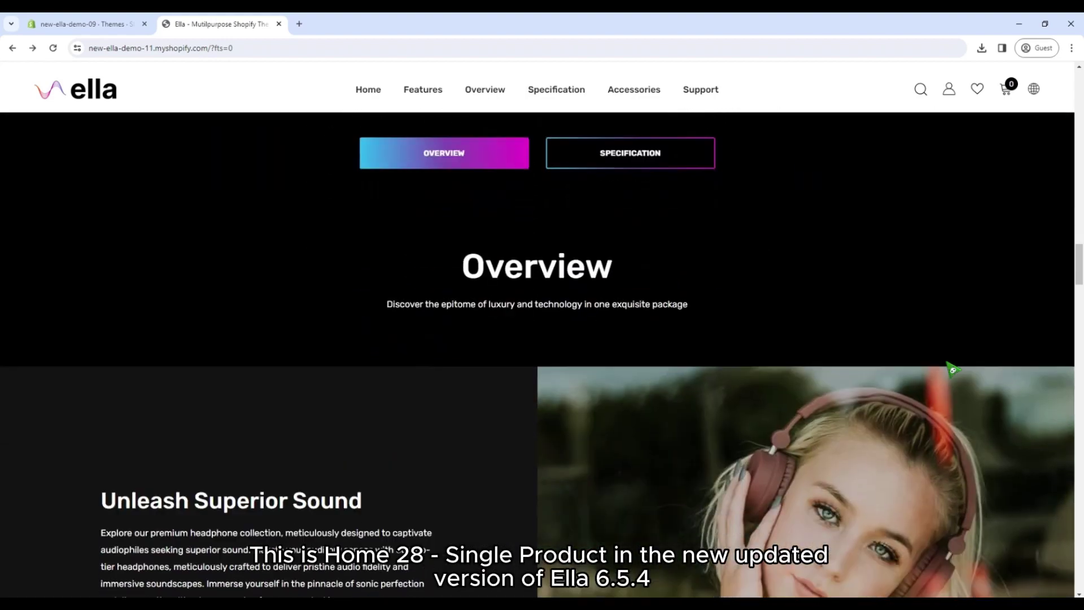
{"action": "scroll", "coordinate": [953, 370], "scroll_direction": "down", "scroll_amount": 8}
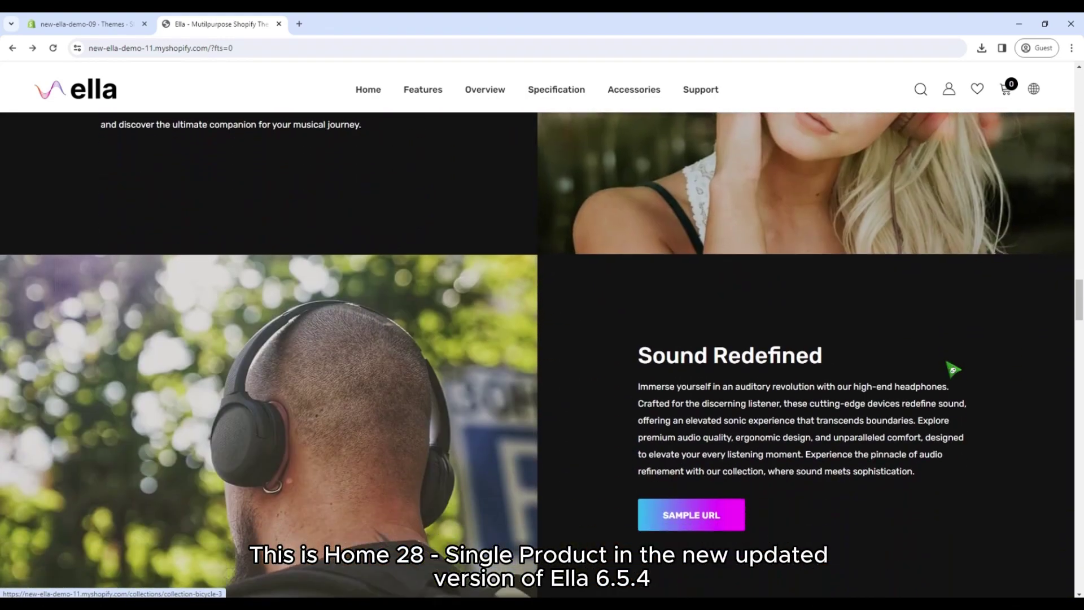
{"action": "scroll", "coordinate": [953, 370], "scroll_direction": "down", "scroll_amount": 9}
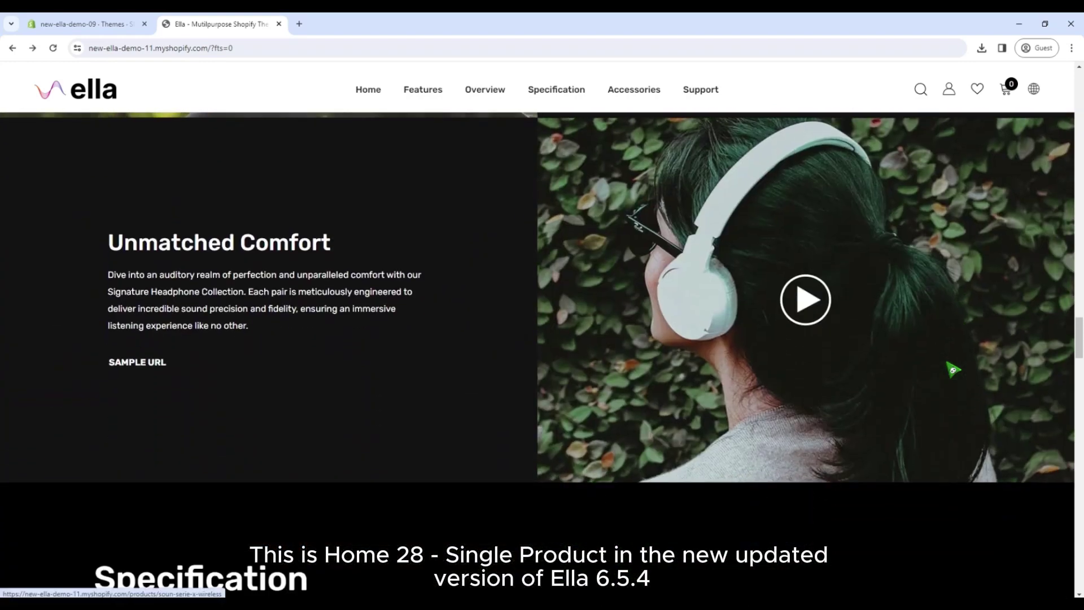
{"action": "scroll", "coordinate": [954, 369], "scroll_direction": "down", "scroll_amount": 9}
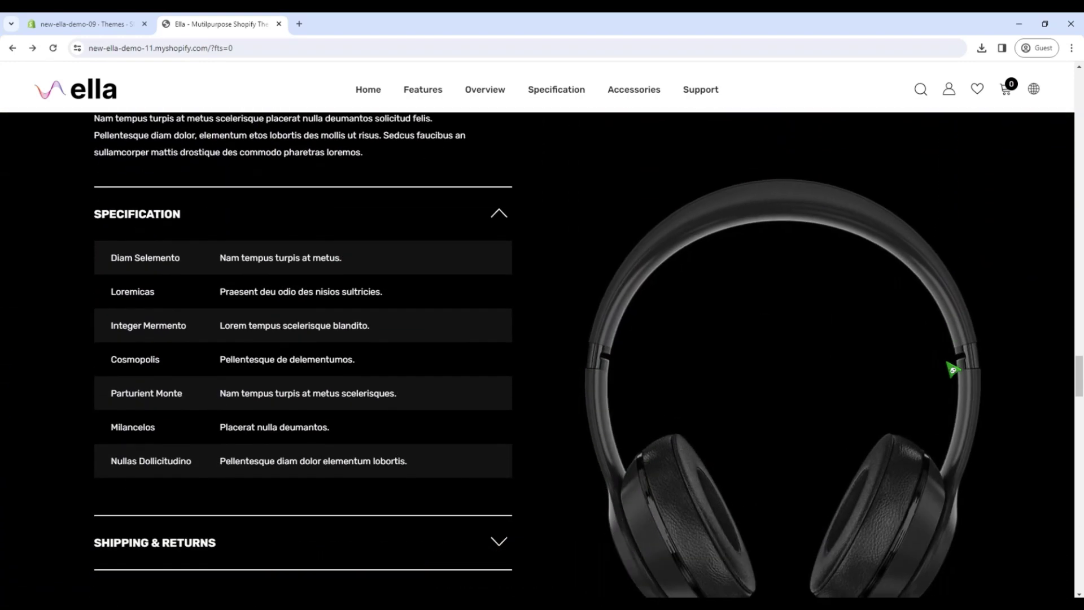
{"action": "scroll", "coordinate": [953, 370], "scroll_direction": "down", "scroll_amount": 8}
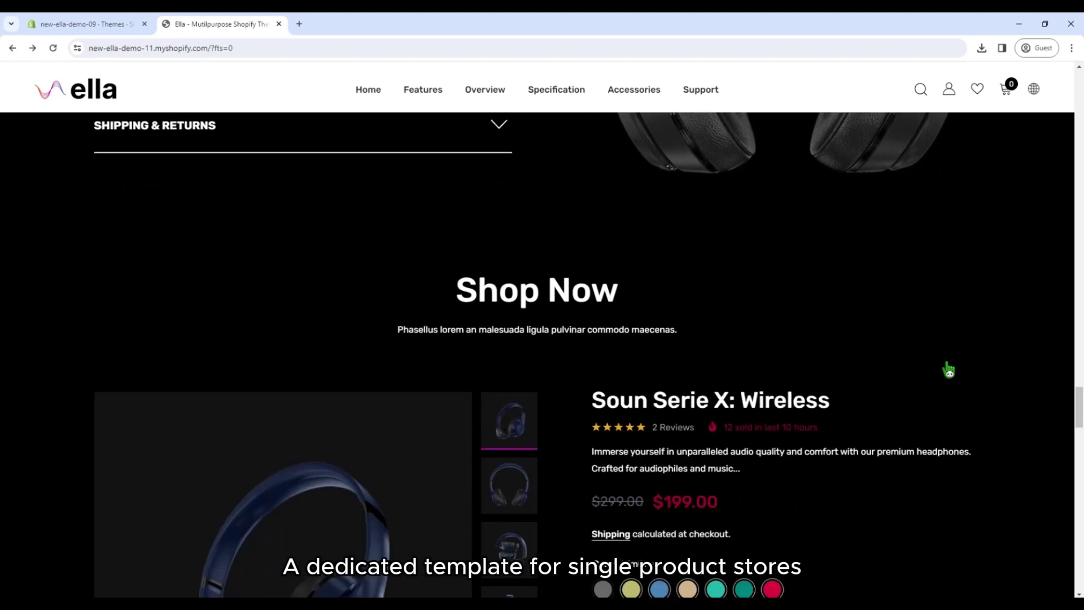
{"action": "scroll", "coordinate": [948, 370], "scroll_direction": "down", "scroll_amount": 4}
{"action": "scroll", "coordinate": [946, 361], "scroll_direction": "down", "scroll_amount": 8}
{"action": "scroll", "coordinate": [952, 370], "scroll_direction": "down", "scroll_amount": 3}
{"action": "scroll", "coordinate": [953, 371], "scroll_direction": "down", "scroll_amount": 6}
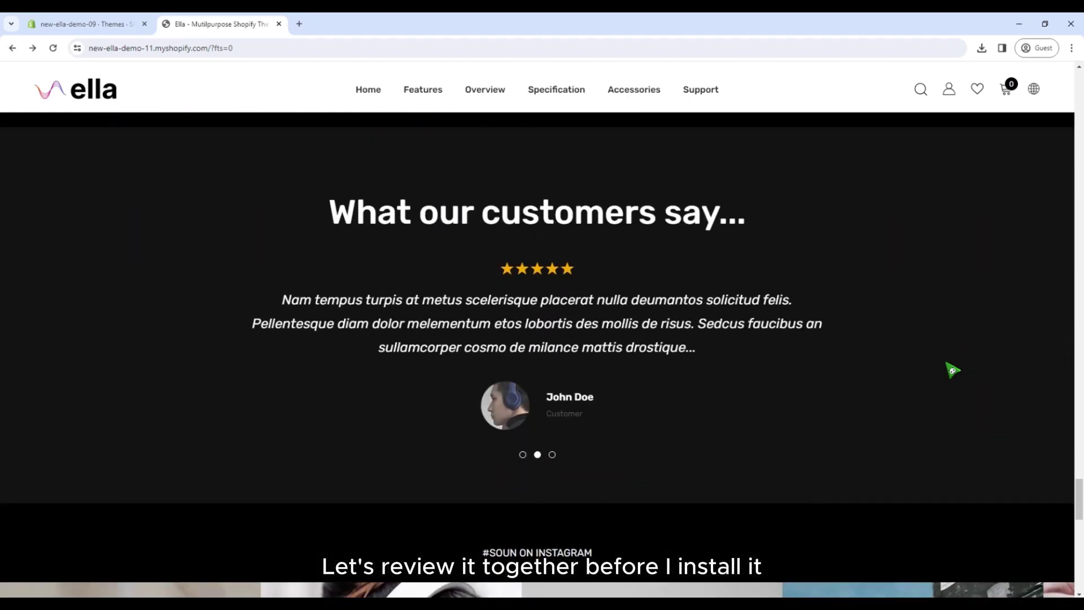
{"action": "scroll", "coordinate": [953, 370], "scroll_direction": "down", "scroll_amount": 8}
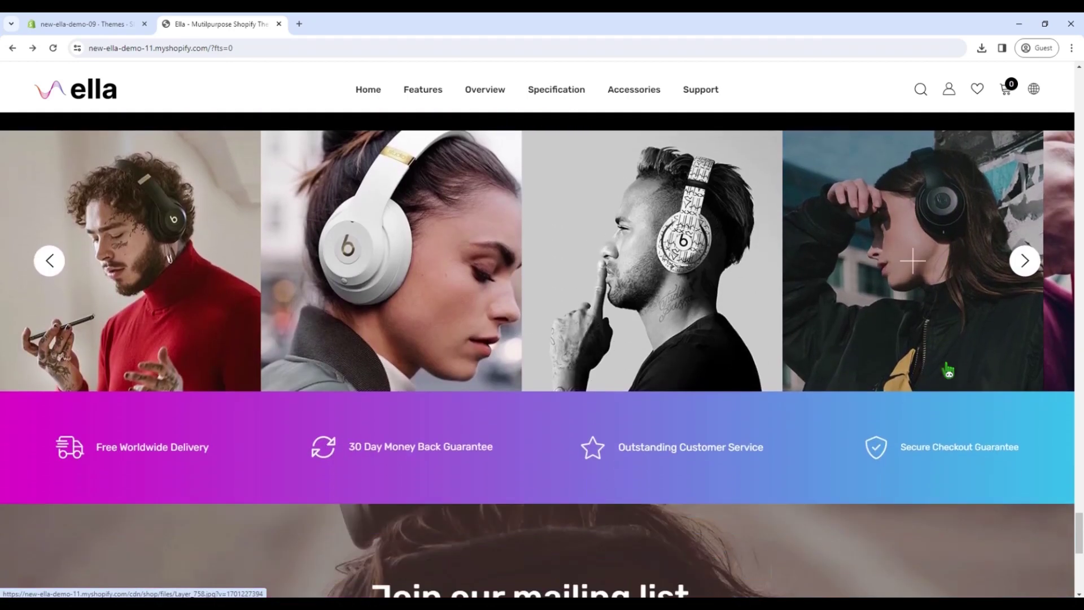
{"action": "scroll", "coordinate": [947, 370], "scroll_direction": "down", "scroll_amount": 7}
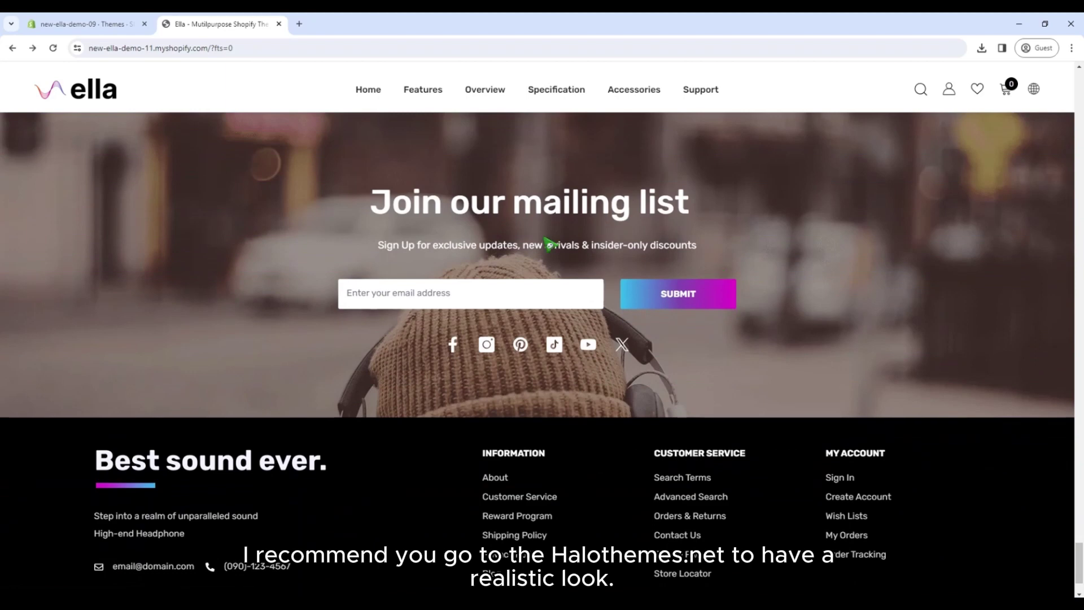
{"action": "left_click", "coordinate": [64, 25]}
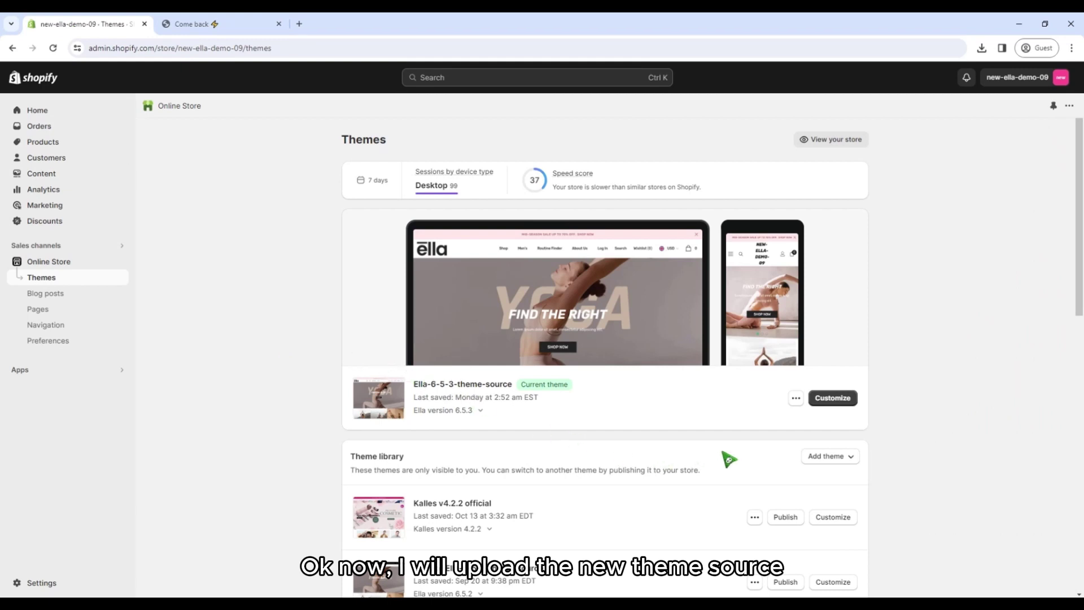
{"action": "left_click", "coordinate": [832, 461]}
{"action": "left_click", "coordinate": [828, 506]}
{"action": "left_click", "coordinate": [543, 346]}
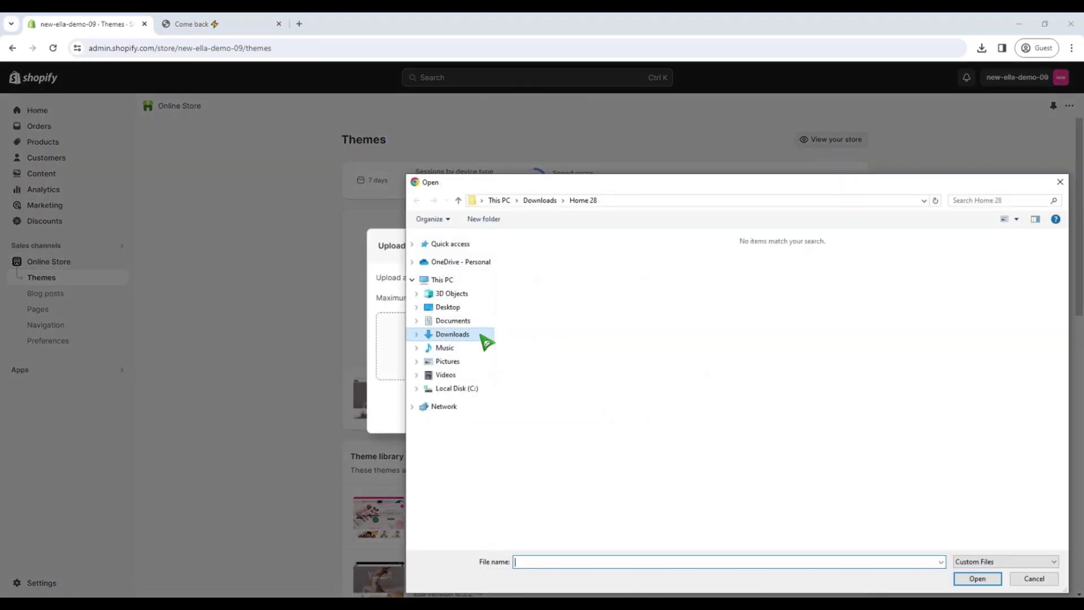
{"action": "left_click", "coordinate": [484, 337]}
{"action": "left_click", "coordinate": [608, 301]}
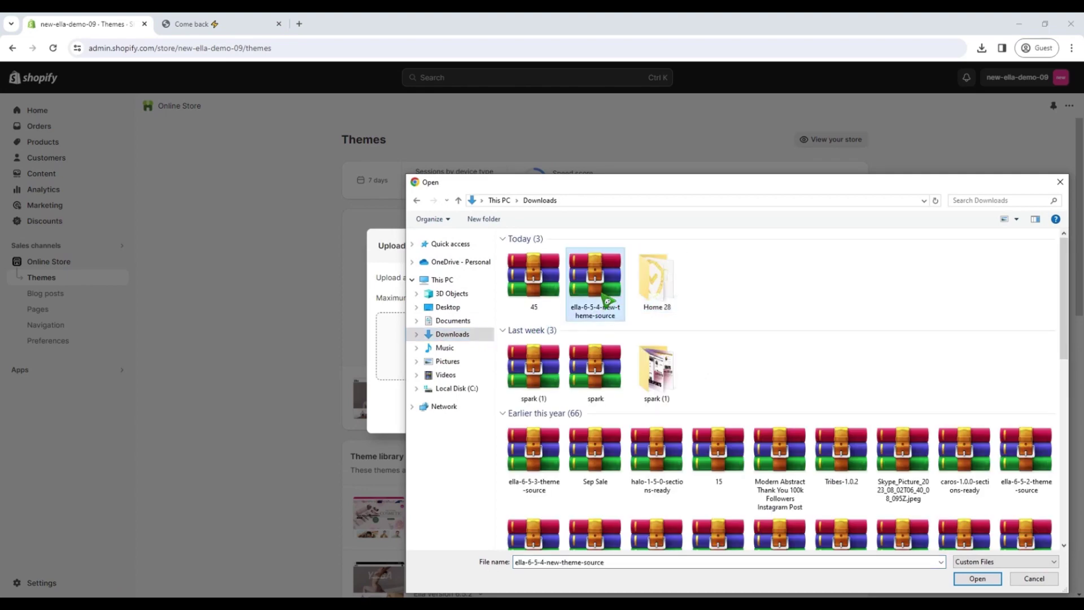
{"action": "left_click", "coordinate": [967, 580]}
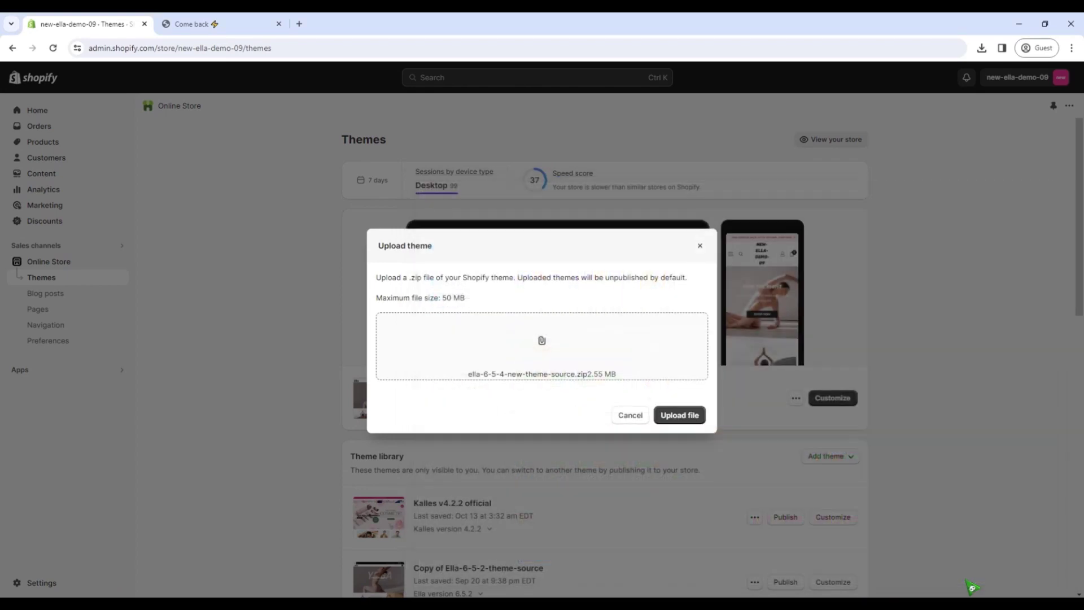
{"action": "left_click", "coordinate": [672, 418]}
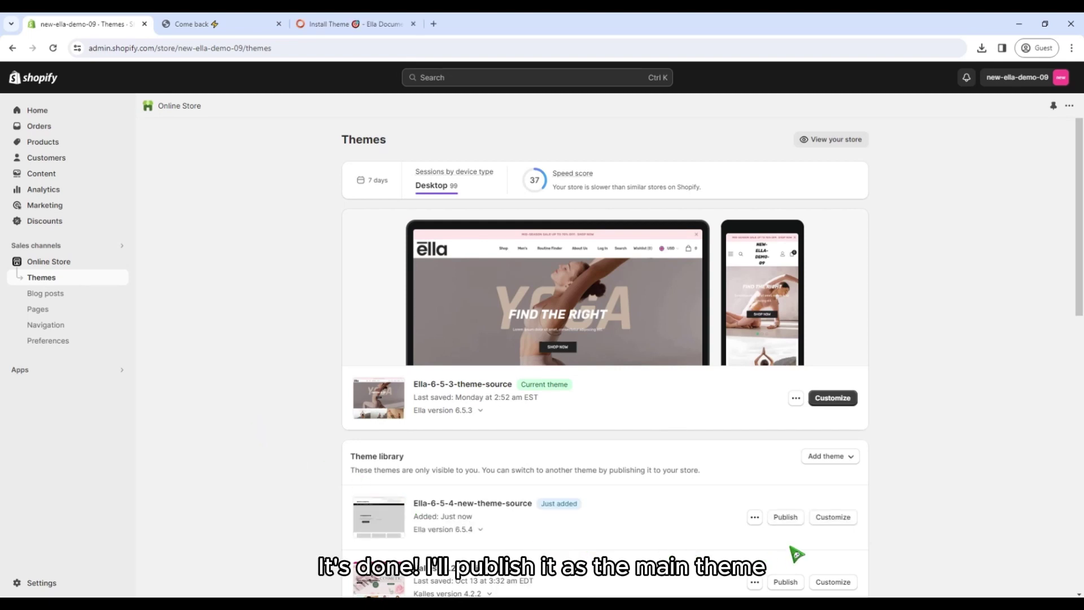
- Publish the Ella 6.5.4 theme as the live theme and open its code editor
{"action": "left_click", "coordinate": [784, 518]}
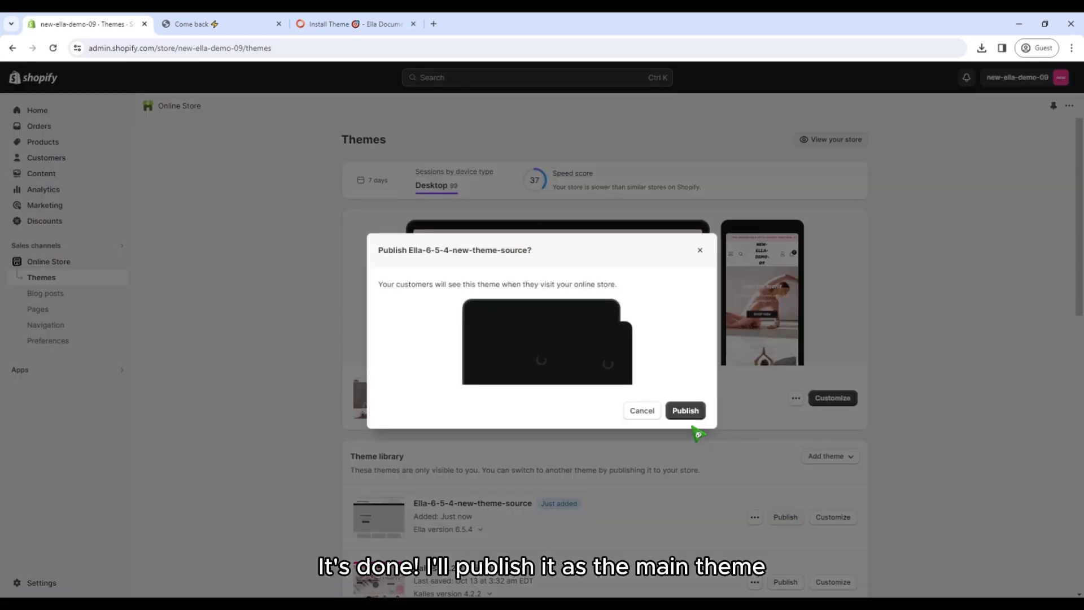
{"action": "left_click", "coordinate": [687, 413]}
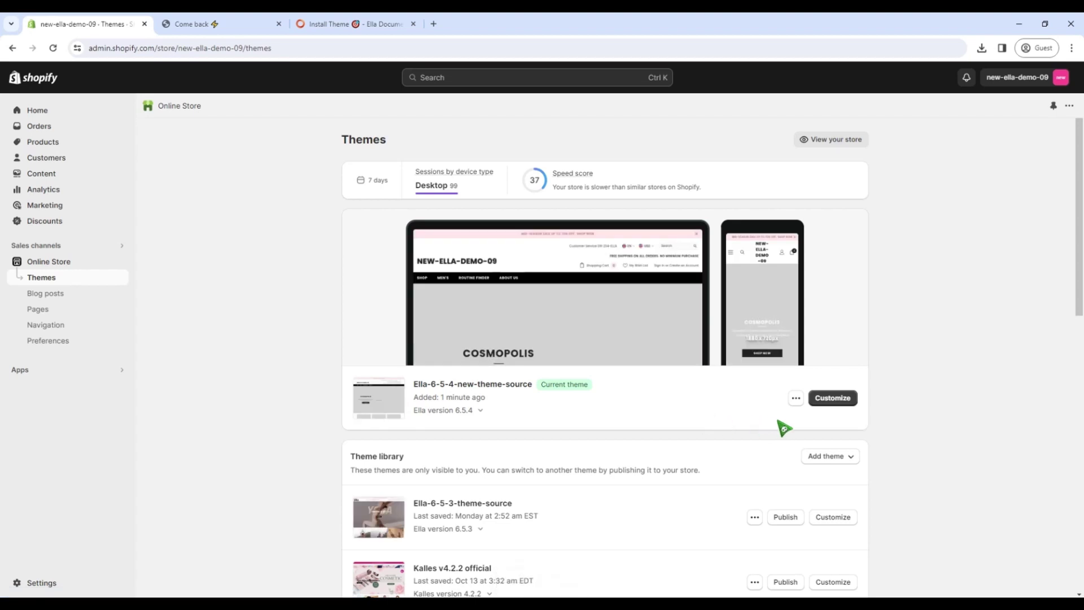
{"action": "left_click", "coordinate": [795, 398]}
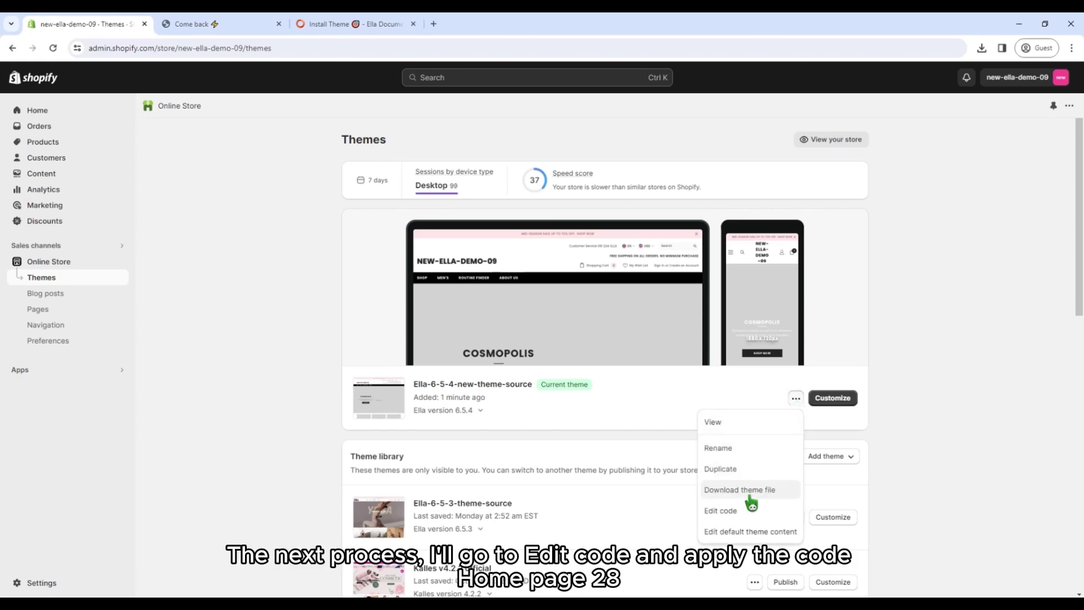
{"action": "left_click", "coordinate": [760, 511]}
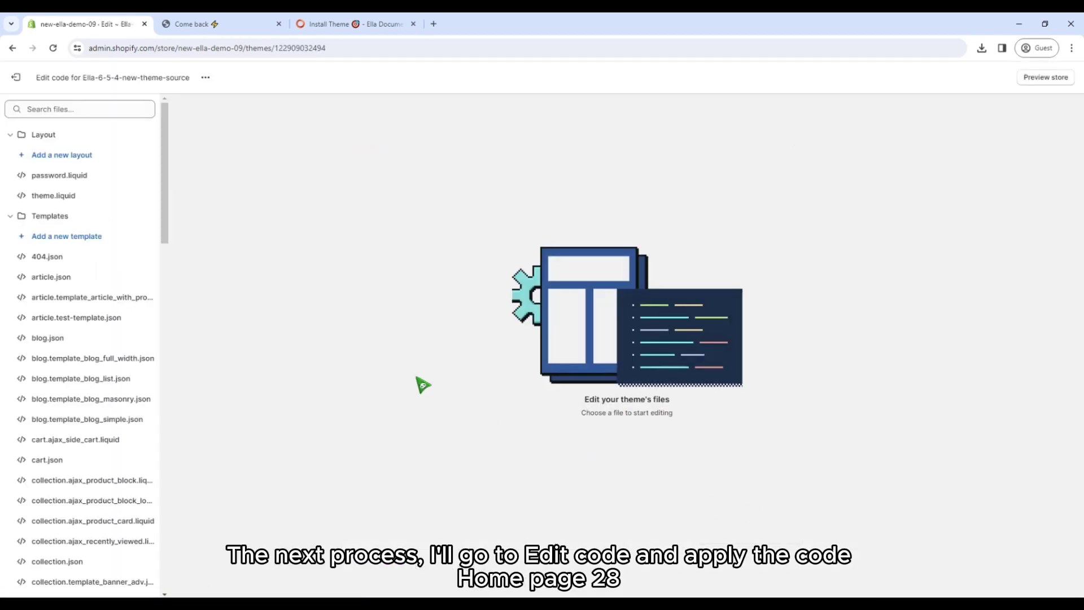
- Open index-28.txt from the Home 28 - Single Product row of the Install Theme preset table
{"action": "left_click", "coordinate": [331, 25]}
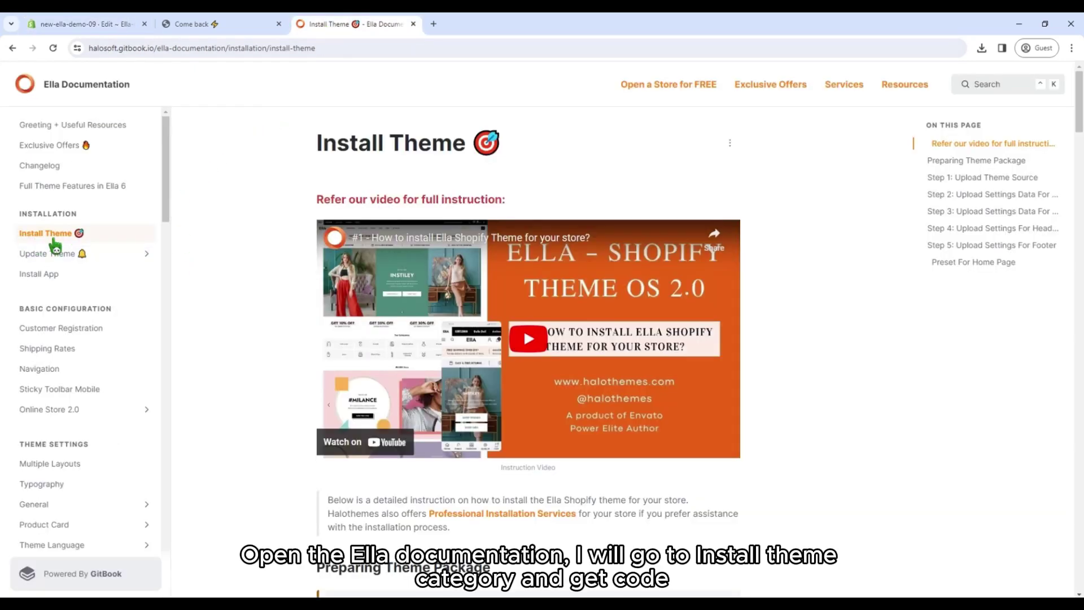
{"action": "scroll", "coordinate": [372, 347], "scroll_direction": "down", "scroll_amount": 10}
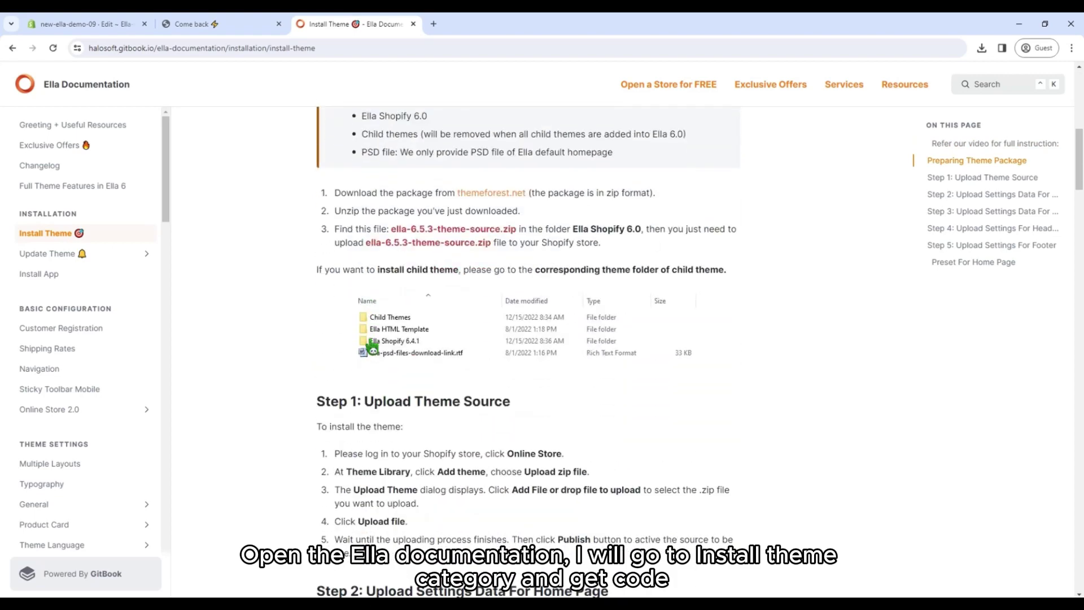
{"action": "scroll", "coordinate": [372, 347], "scroll_direction": "down", "scroll_amount": 20}
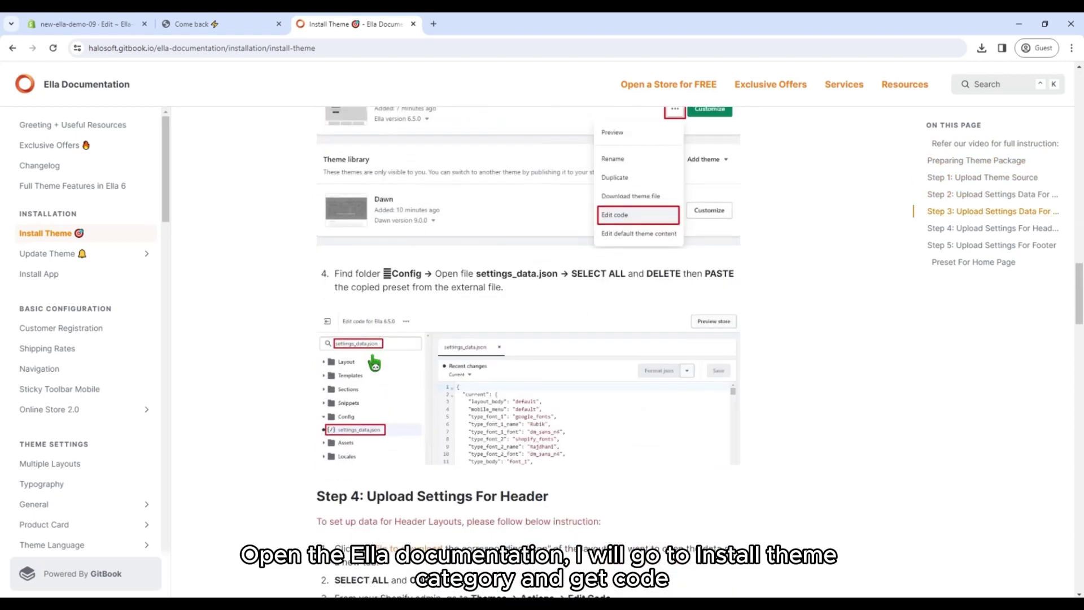
{"action": "scroll", "coordinate": [372, 356], "scroll_direction": "down", "scroll_amount": 20}
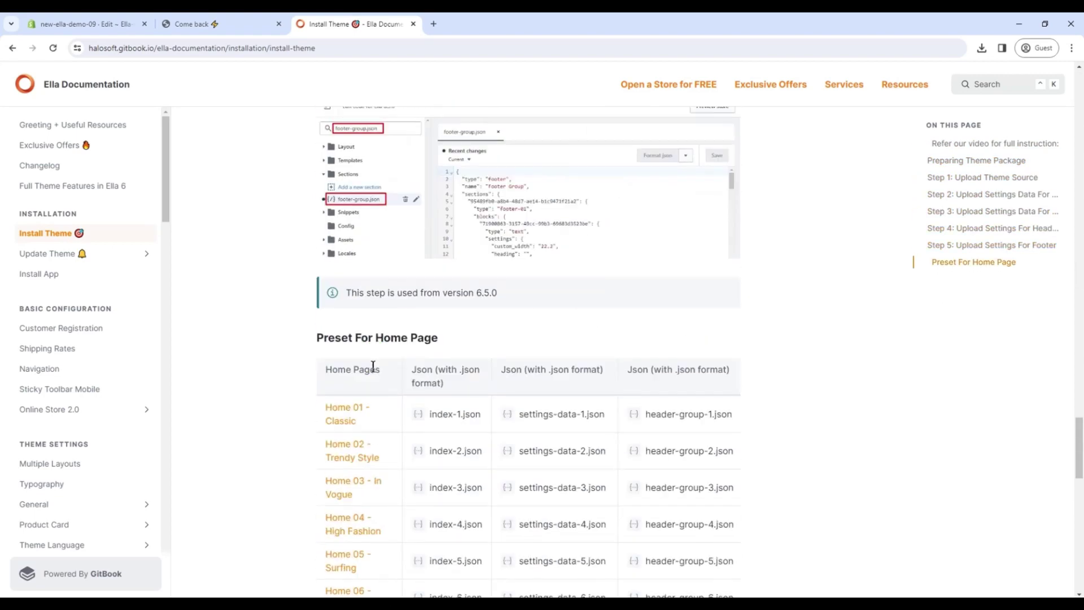
{"action": "scroll", "coordinate": [377, 367], "scroll_direction": "down", "scroll_amount": 18}
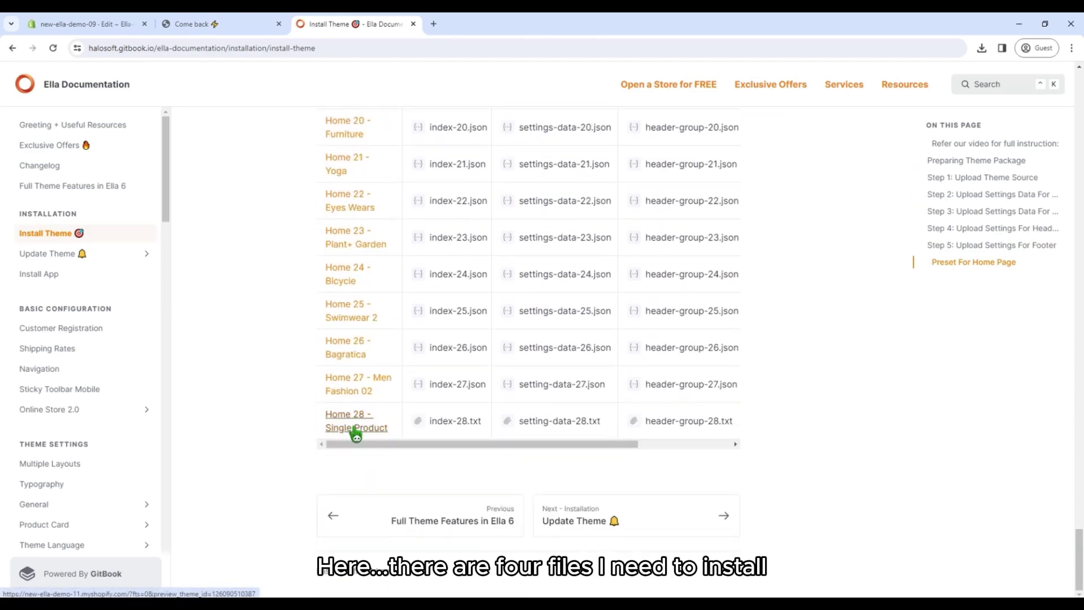
{"action": "left_click", "coordinate": [455, 421]}
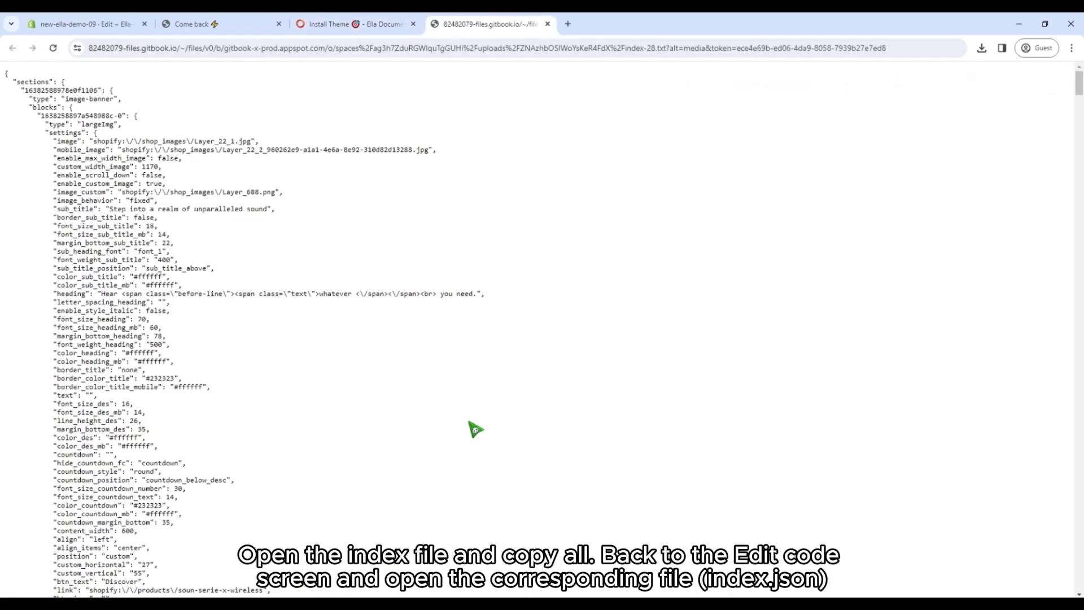
- Copy all of the index-28.txt preset JSON
{"action": "key", "text": "ctrl+a"}
{"action": "right_click", "coordinate": [141, 297]}
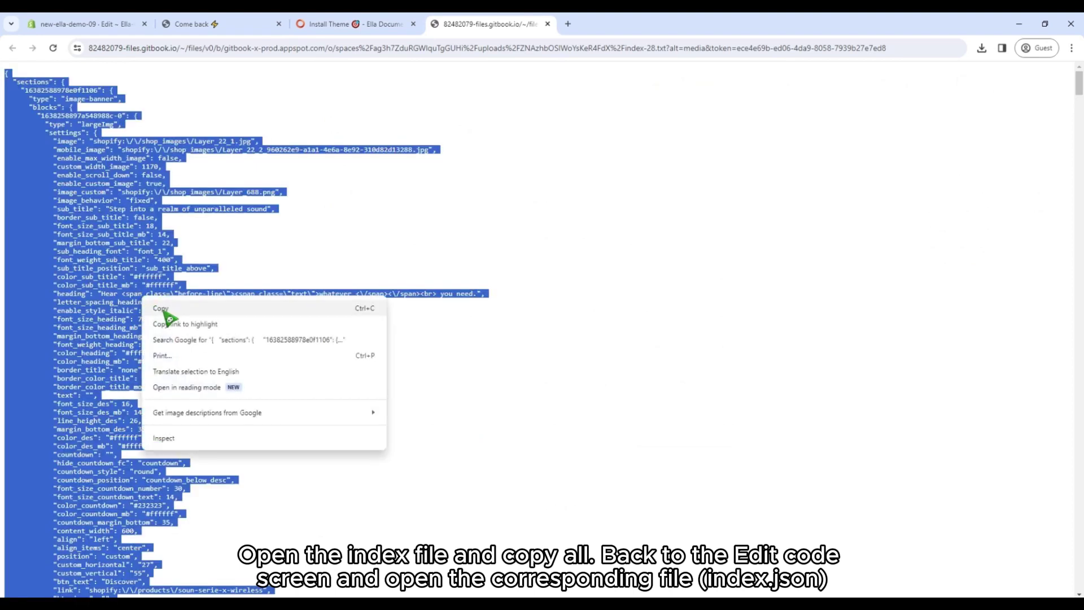
{"action": "left_click", "coordinate": [161, 309]}
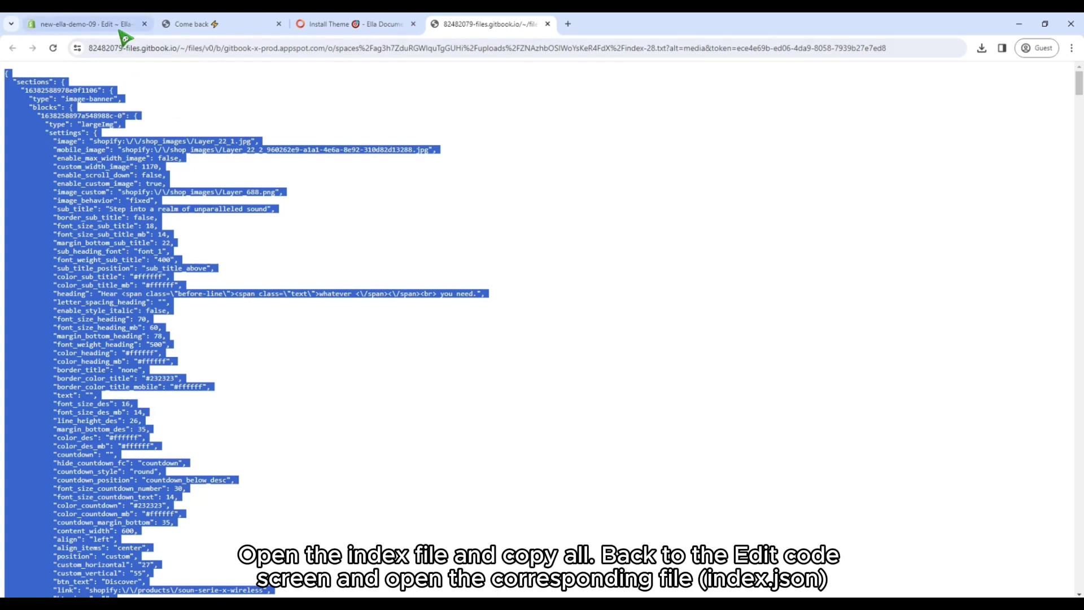
- Find and open the index.json template in the theme code editor
{"action": "left_click", "coordinate": [176, 29]}
{"action": "left_click", "coordinate": [112, 25]}
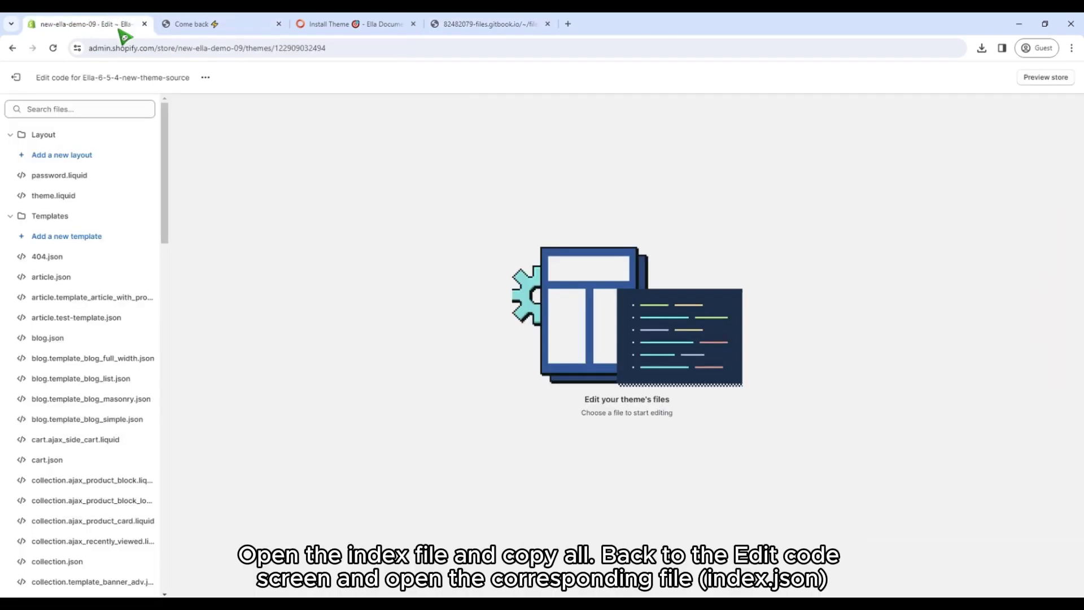
{"action": "left_click", "coordinate": [90, 107]}
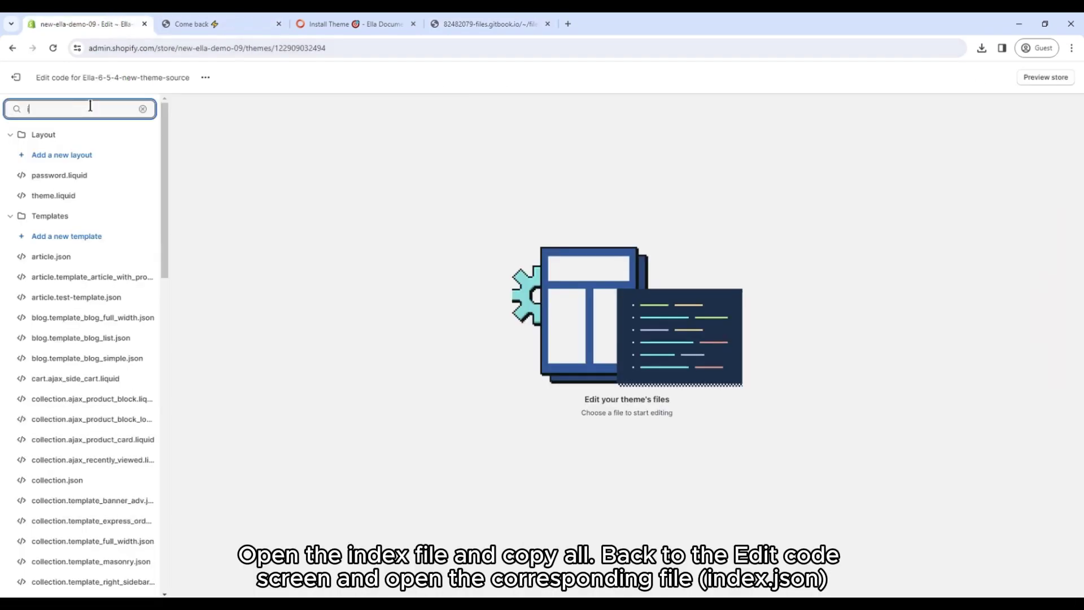
{"action": "type", "text": "index"}
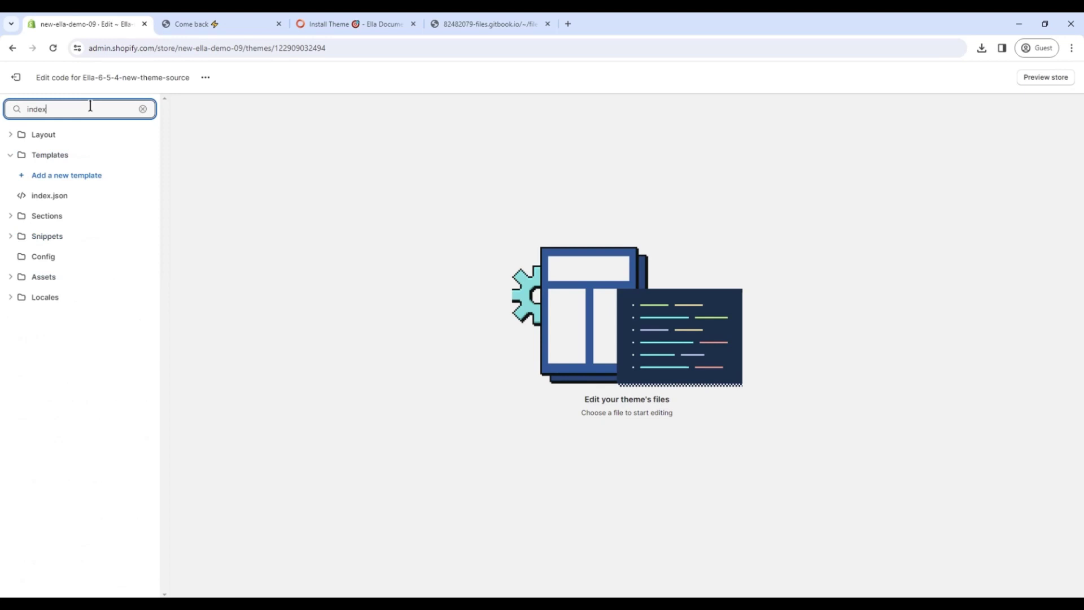
{"action": "left_click", "coordinate": [76, 195]}
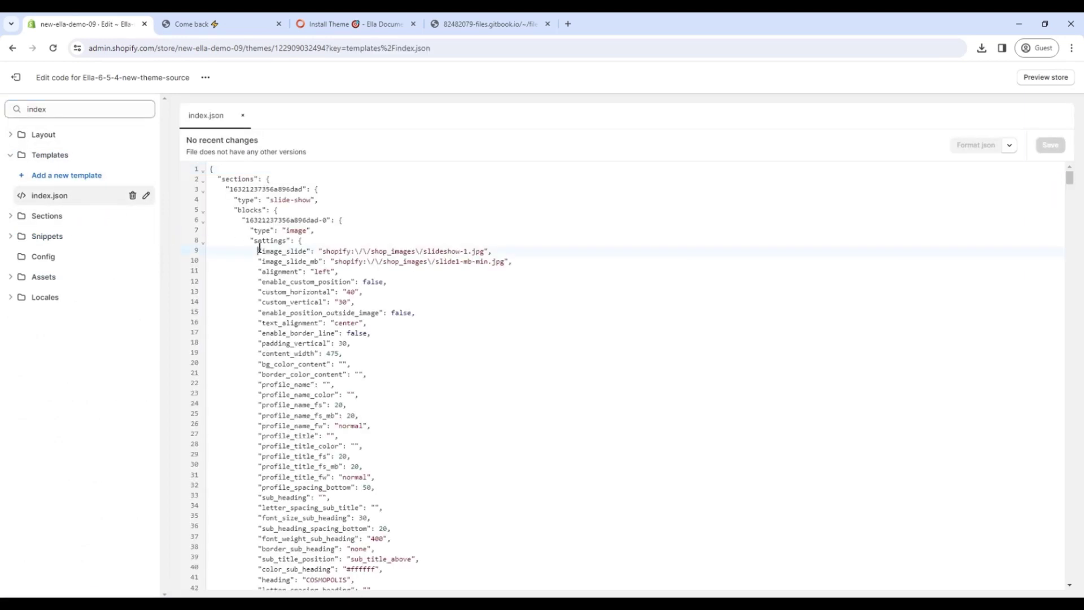
- Replace index.json's code with the copied Home 28 preset and save it
{"action": "key", "text": "ctrl+a"}
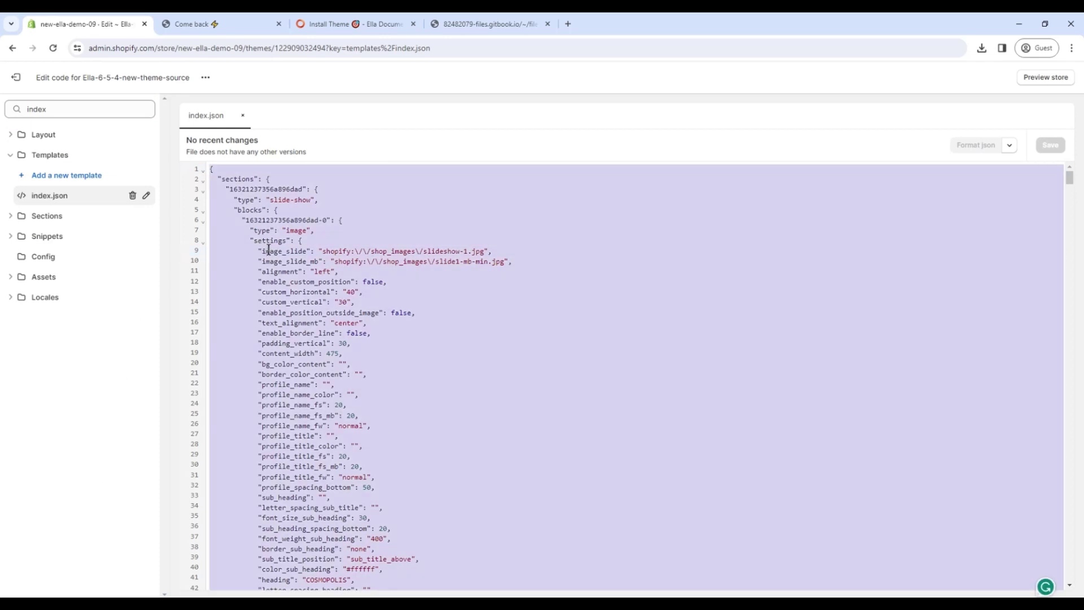
{"action": "key", "text": "BackSpace"}
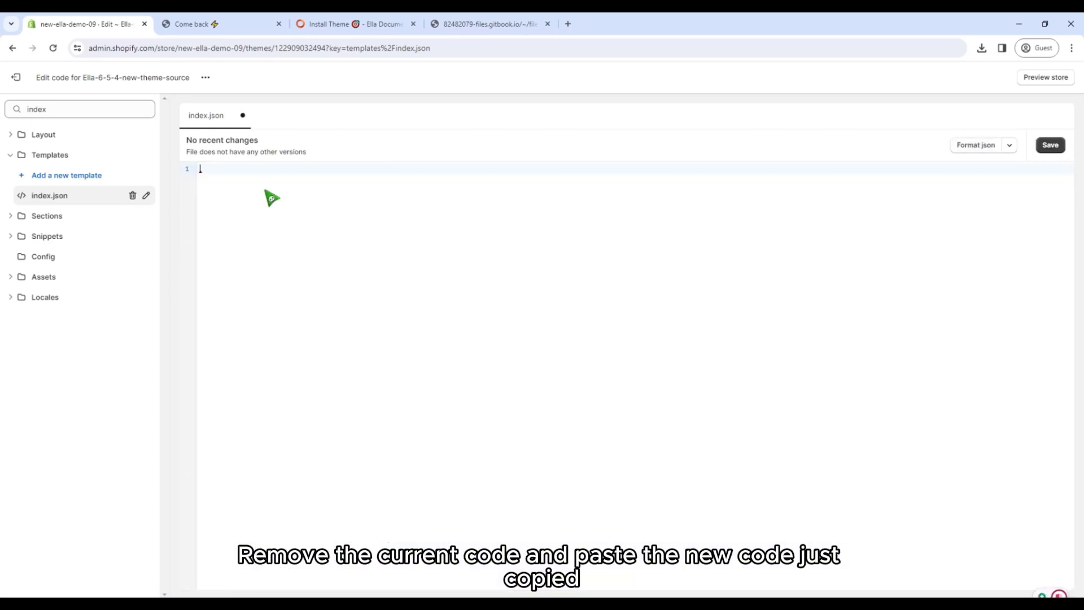
{"action": "right_click", "coordinate": [239, 164]}
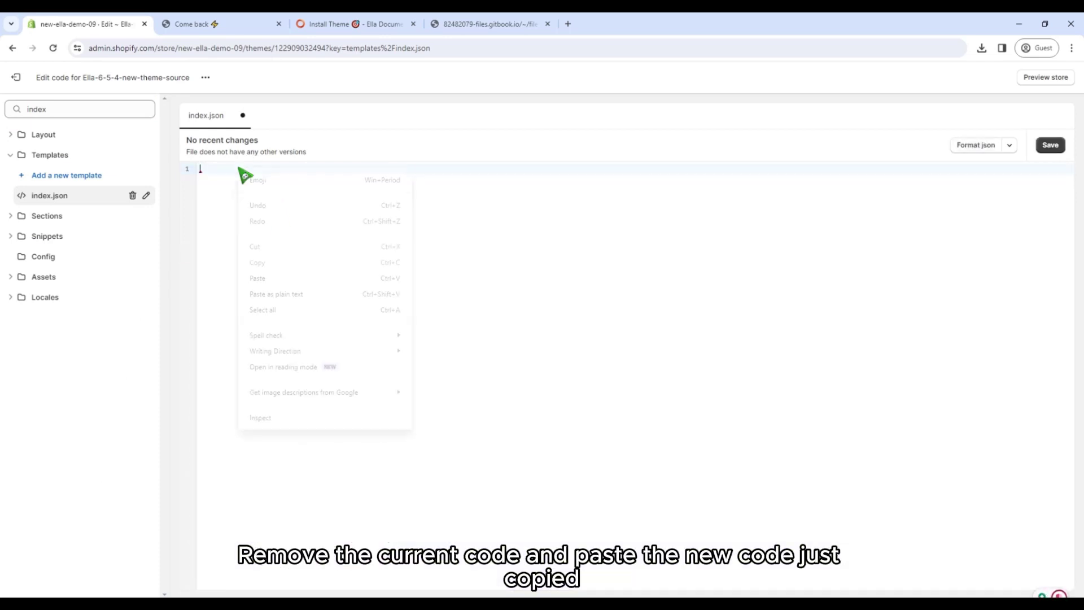
{"action": "left_click", "coordinate": [263, 278]}
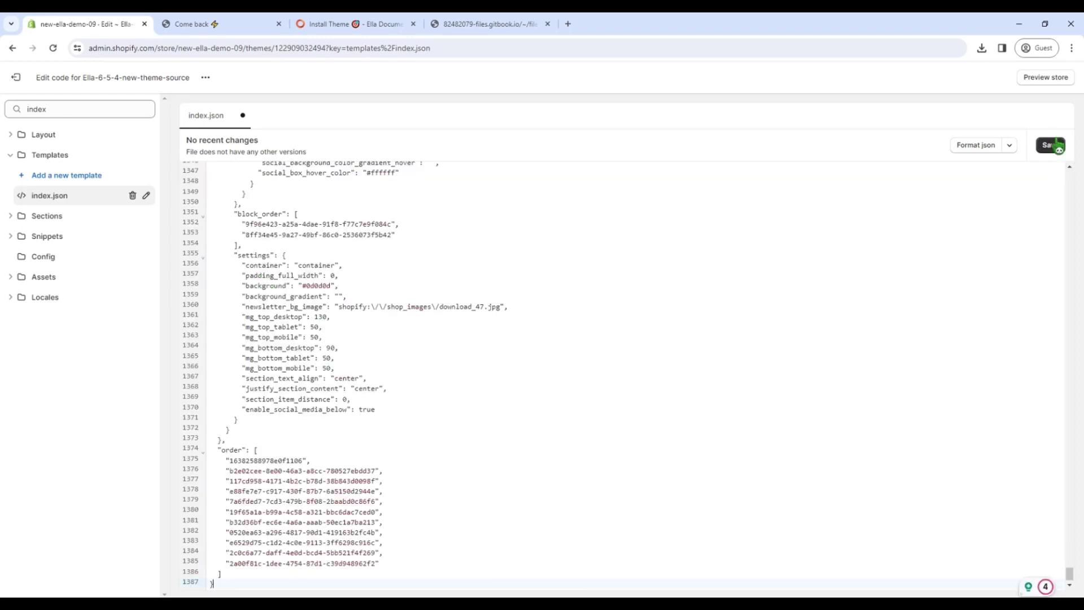
{"action": "left_click", "coordinate": [1050, 145]}
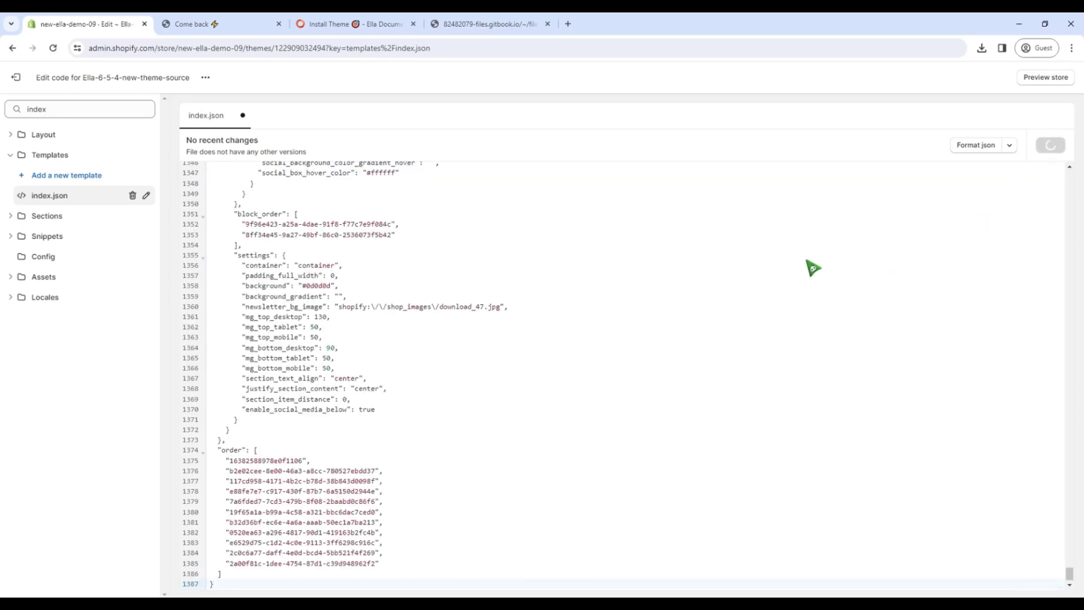
- Select the setting-data-28.txt preset text and open settings_data.json in the code editor
{"action": "left_click", "coordinate": [367, 26]}
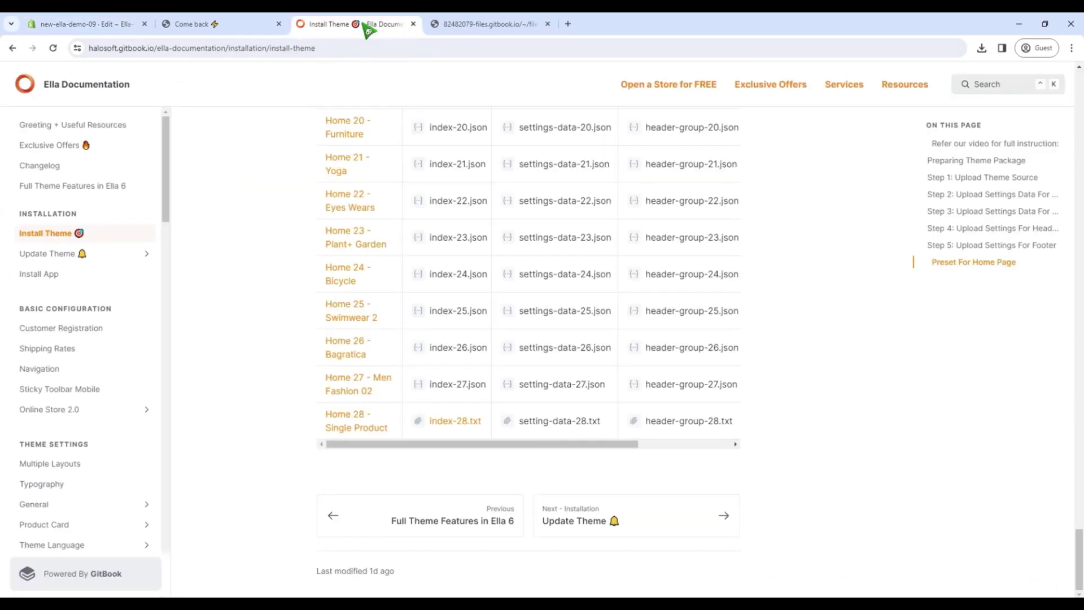
{"action": "left_click", "coordinate": [572, 429]}
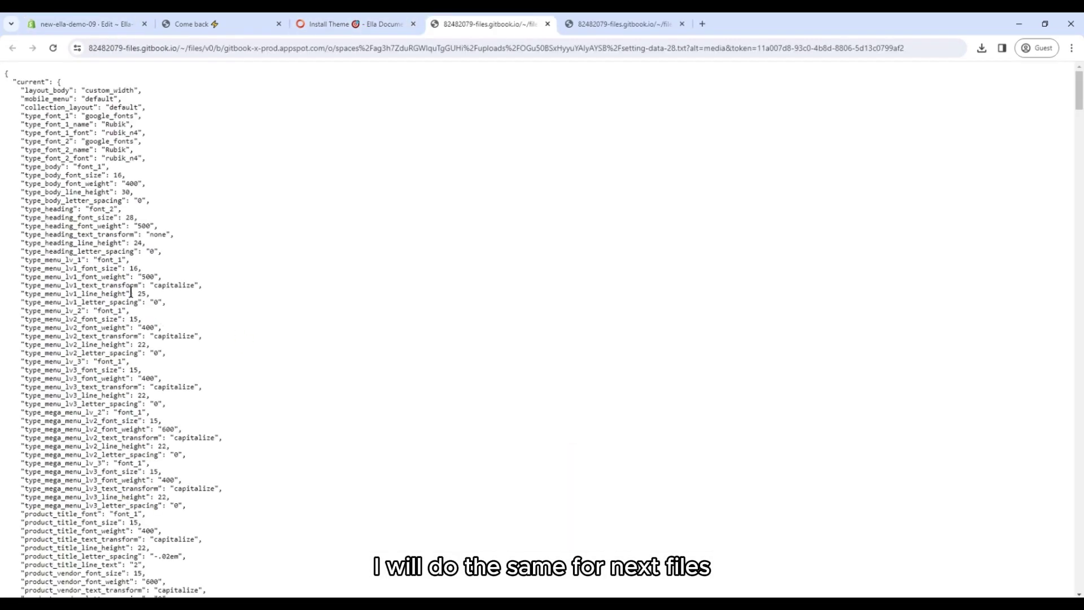
{"action": "key", "text": "ctrl+a"}
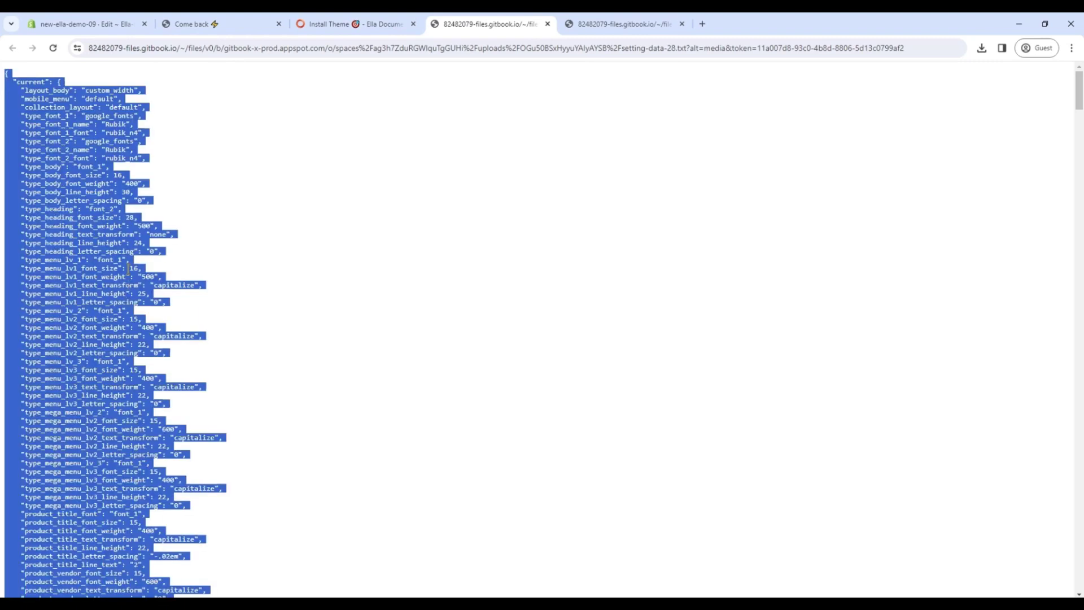
{"action": "left_click", "coordinate": [110, 25]}
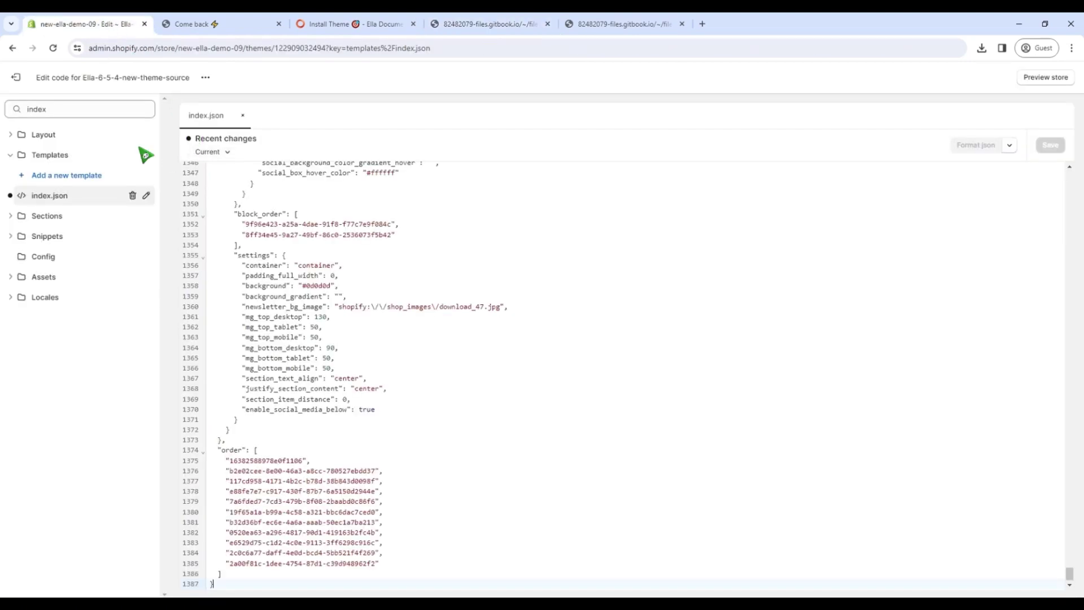
{"action": "triple_click", "coordinate": [100, 109]}
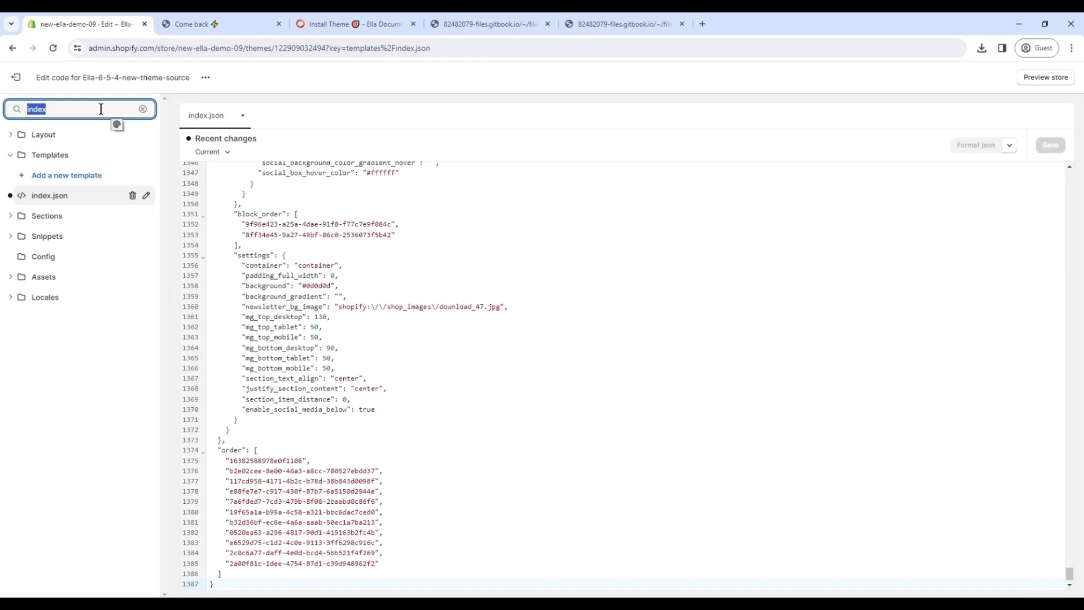
{"action": "type", "text": "setting"}
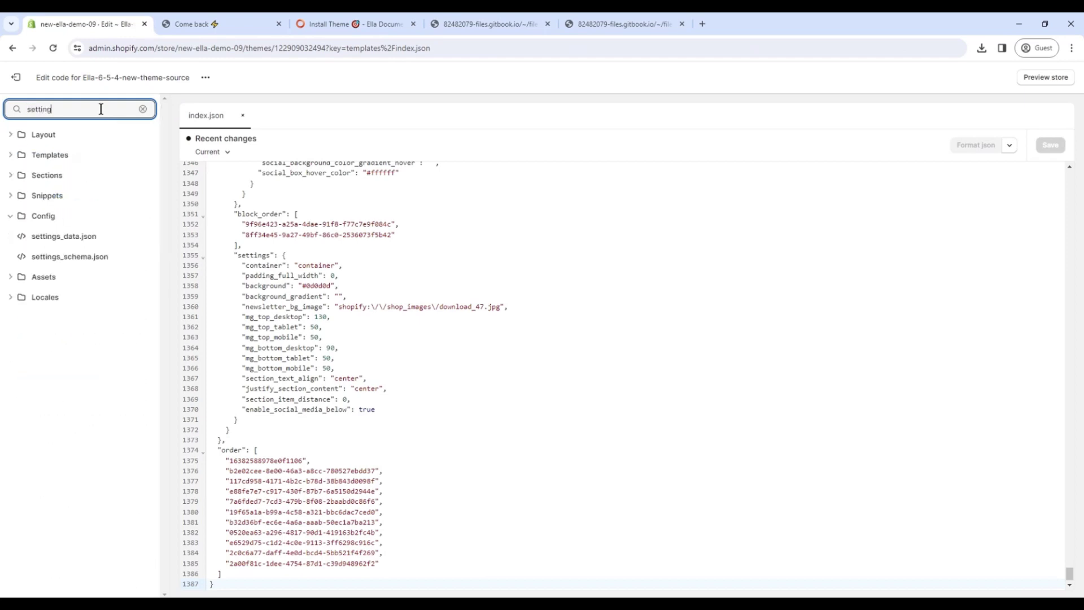
{"action": "left_click", "coordinate": [105, 243]}
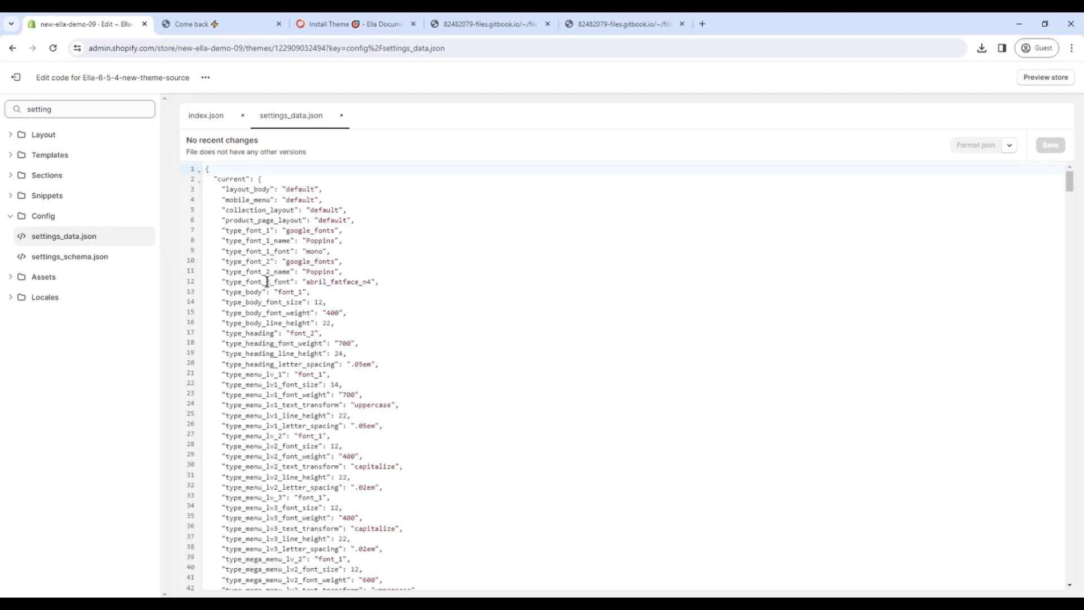
- Overwrite settings_data.json with the Home 28 settings preset and save it
{"action": "left_click", "coordinate": [271, 281]}
{"action": "key", "text": "ctrl+a"}
{"action": "right_click", "coordinate": [270, 281]}
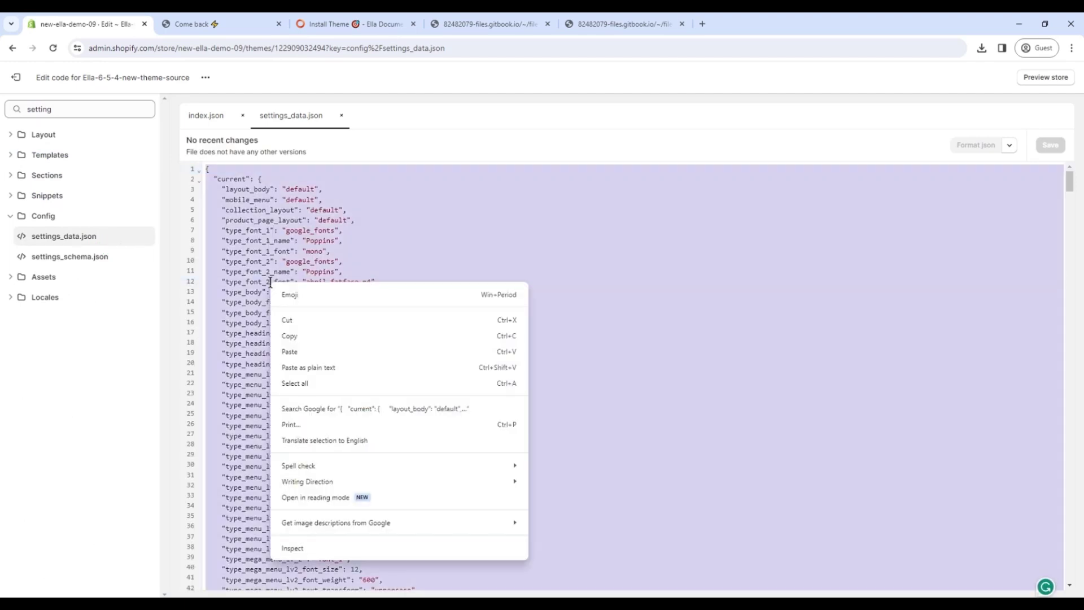
{"action": "left_click", "coordinate": [295, 352]}
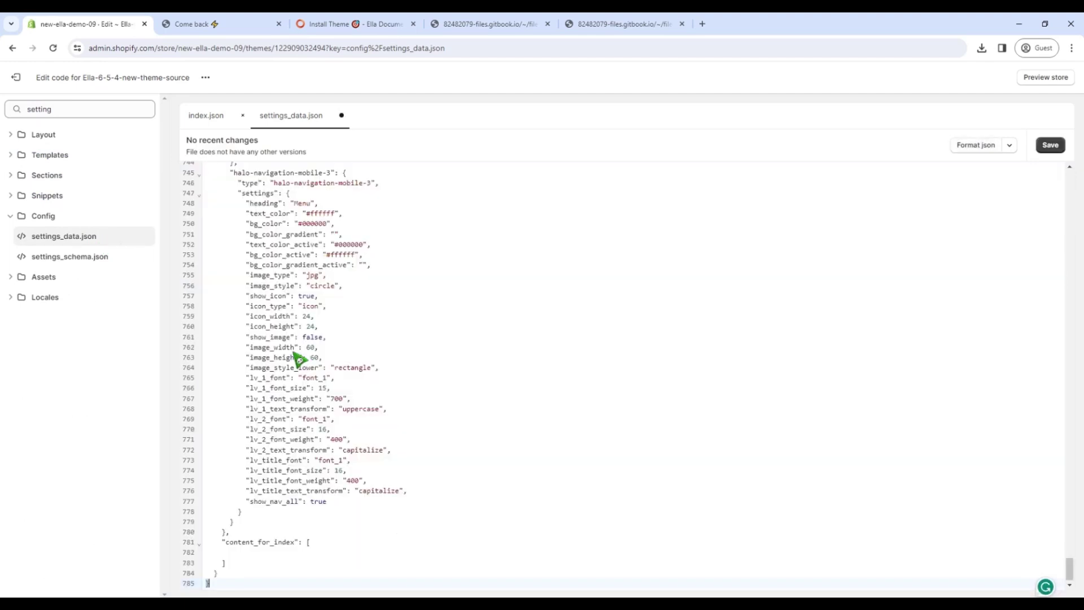
{"action": "left_click", "coordinate": [1049, 146]}
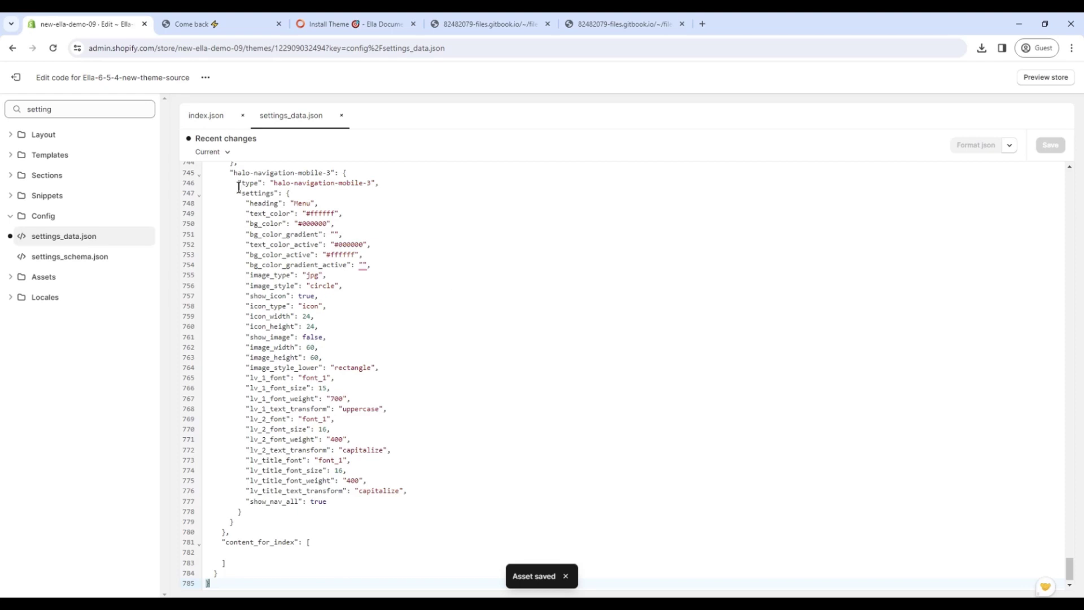
- Copy the full header-group-28.txt preset from the documentation
{"action": "left_click", "coordinate": [375, 22]}
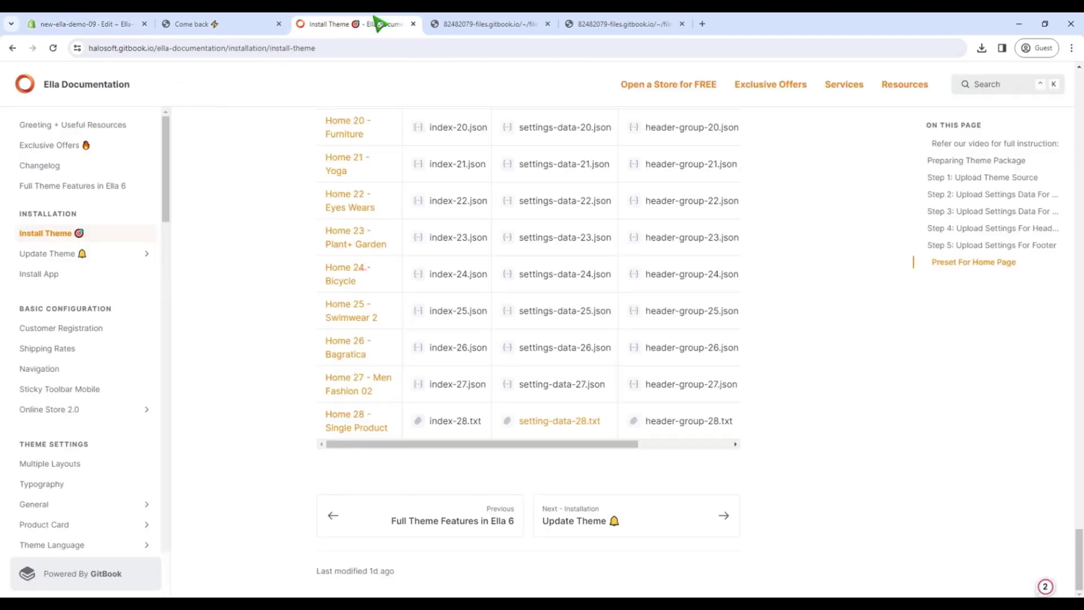
{"action": "left_click_drag", "start_coordinate": [627, 443], "coordinate": [744, 452]}
{"action": "left_click", "coordinate": [565, 424]}
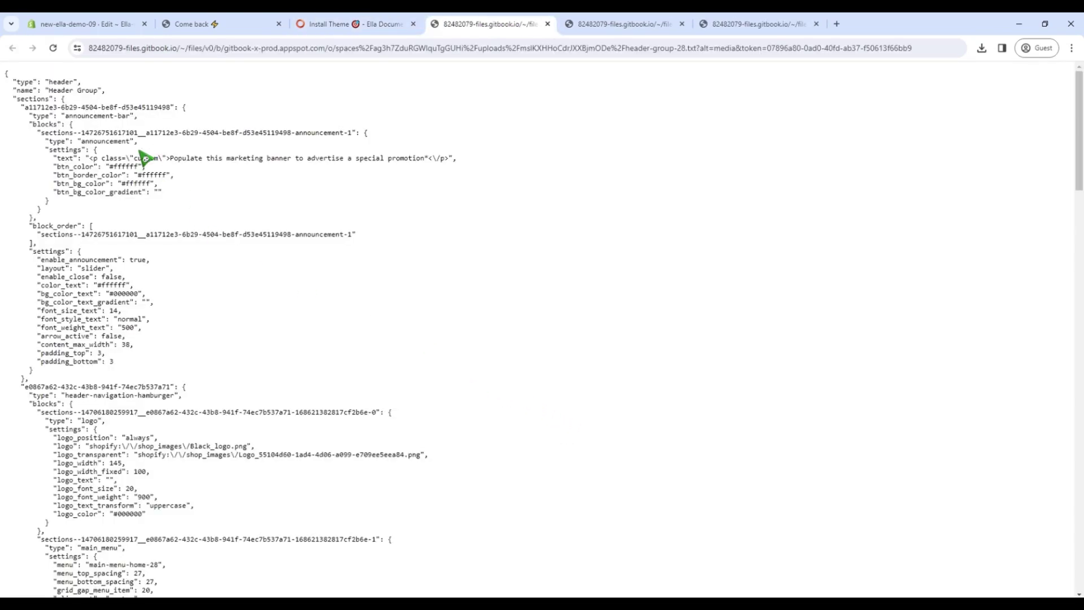
{"action": "key", "text": "ctrl+a"}
{"action": "right_click", "coordinate": [133, 172]}
{"action": "left_click", "coordinate": [159, 194]}
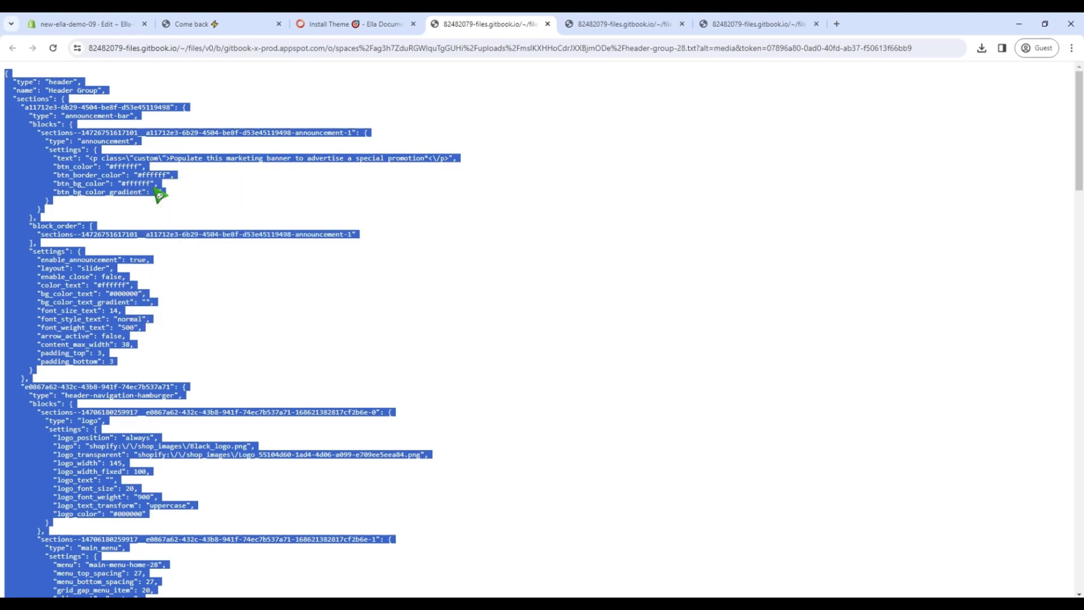
- Find and open header-group.json in the theme code editor
{"action": "left_click", "coordinate": [118, 26]}
{"action": "double_click", "coordinate": [125, 108]}
{"action": "type", "text": "header"}
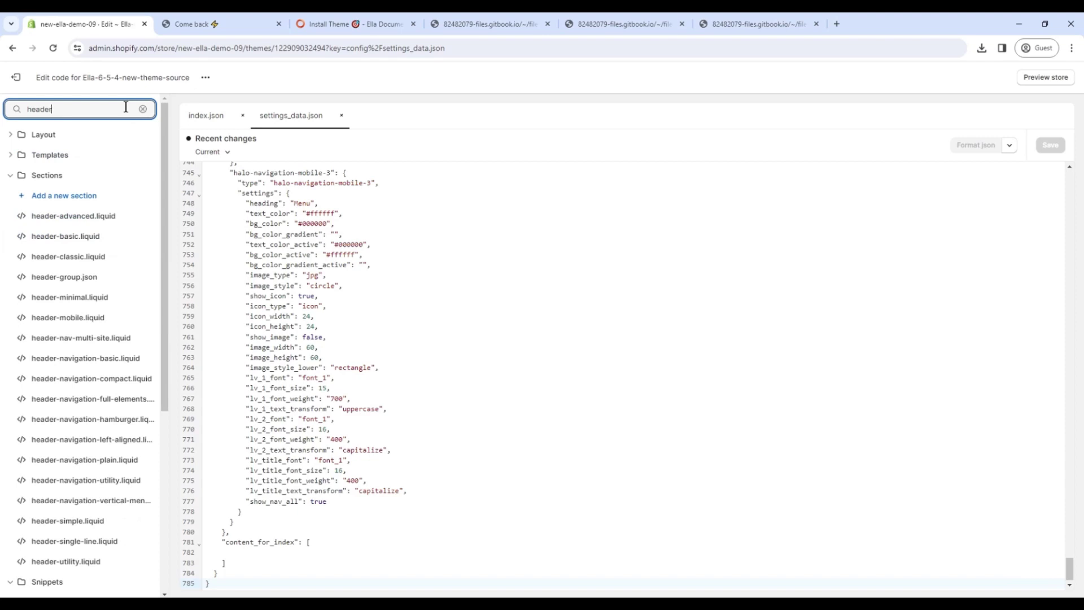
{"action": "type", "text": "-group"}
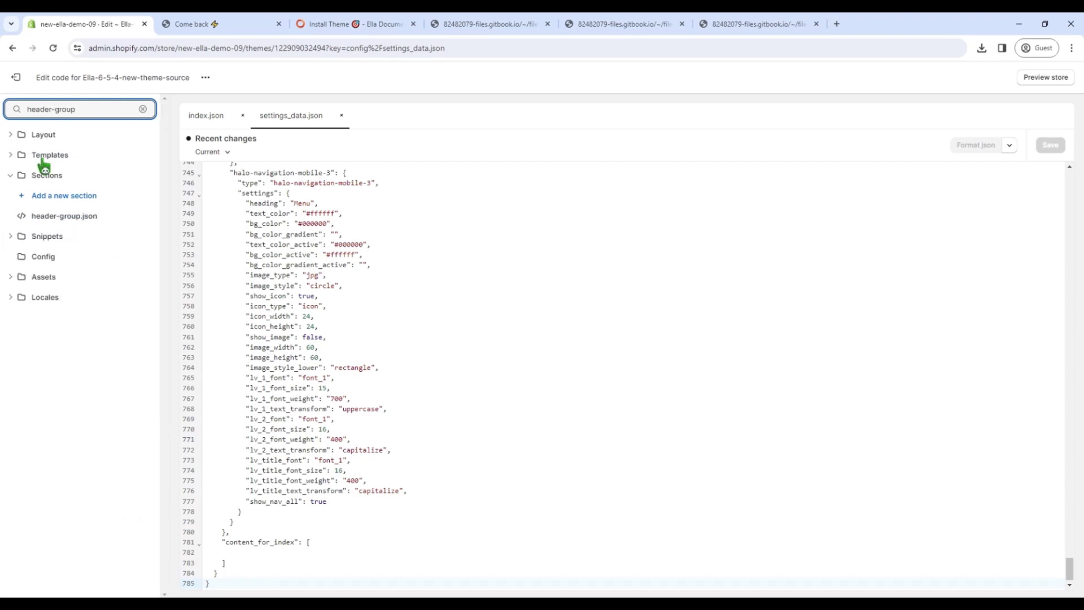
{"action": "left_click", "coordinate": [107, 224]}
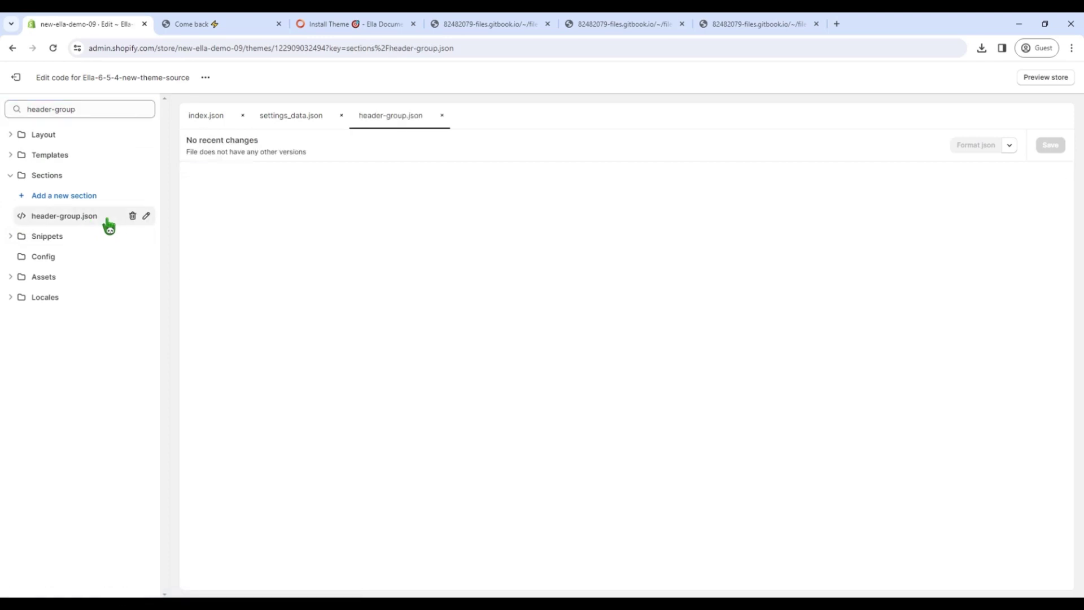
- Replace header-group.json's code with the header preset and save it
{"action": "key", "text": "ctrl+a"}
{"action": "left_click", "coordinate": [307, 248]}
{"action": "key", "text": "ctrl+a"}
{"action": "right_click", "coordinate": [306, 249]}
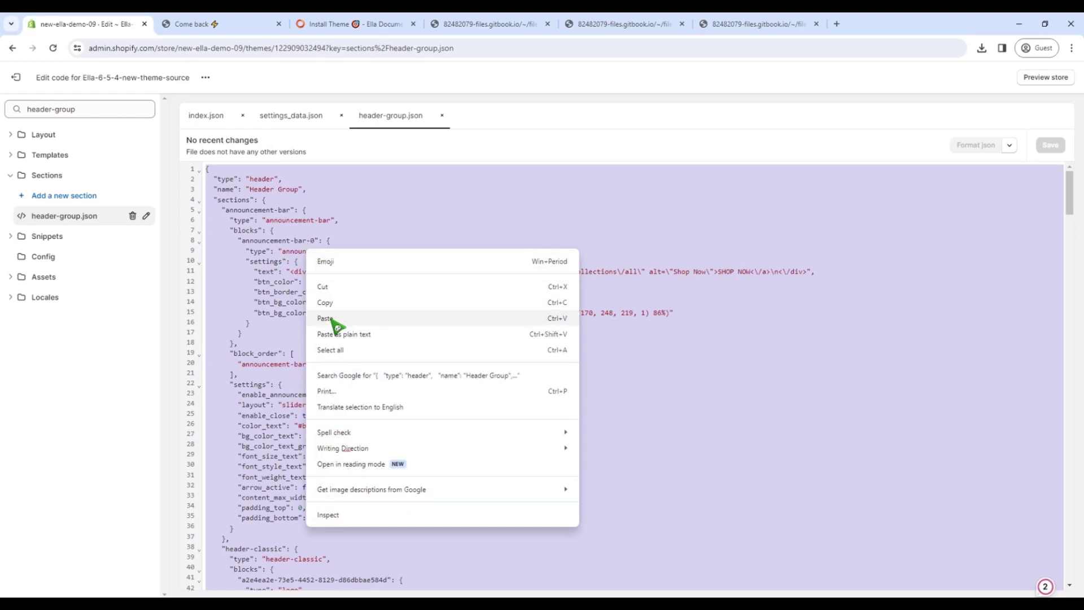
{"action": "left_click", "coordinate": [333, 321]}
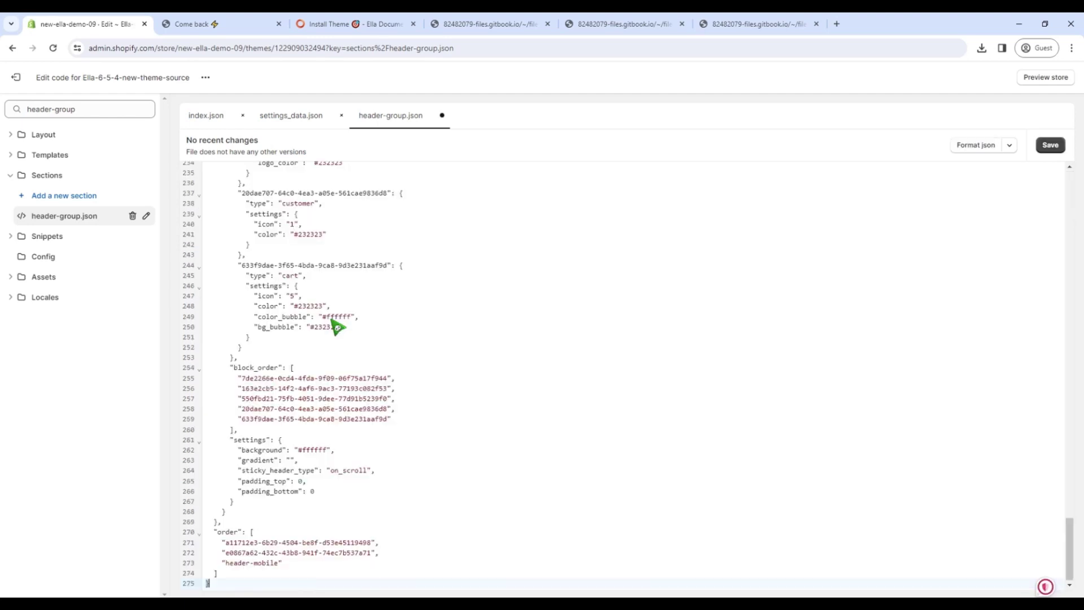
{"action": "left_click", "coordinate": [1049, 146]}
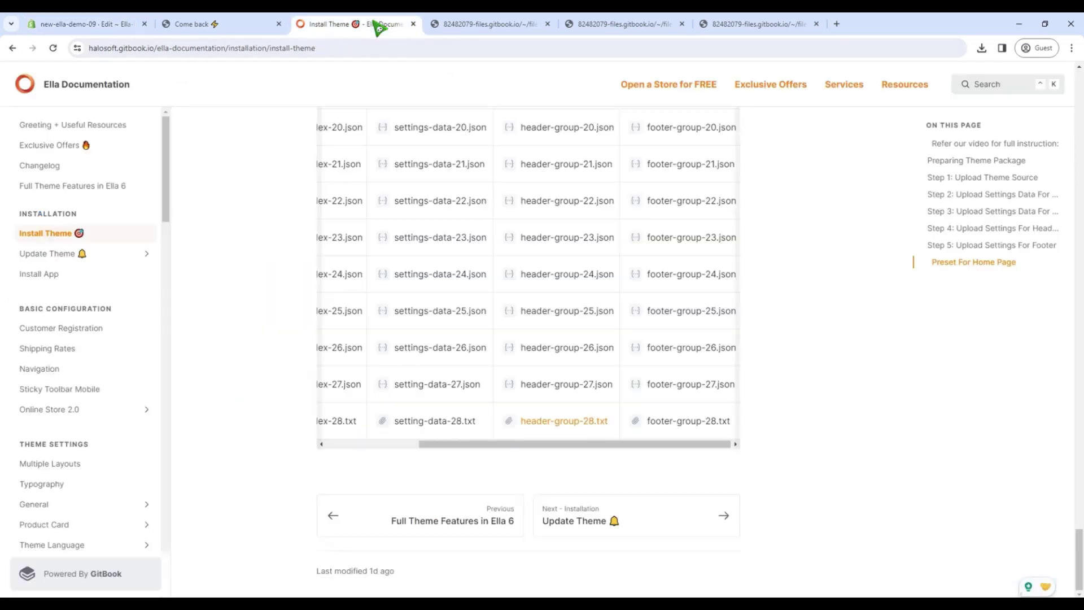
- Copy the full footer-group-28.txt preset from the documentation
{"action": "left_click", "coordinate": [677, 423]}
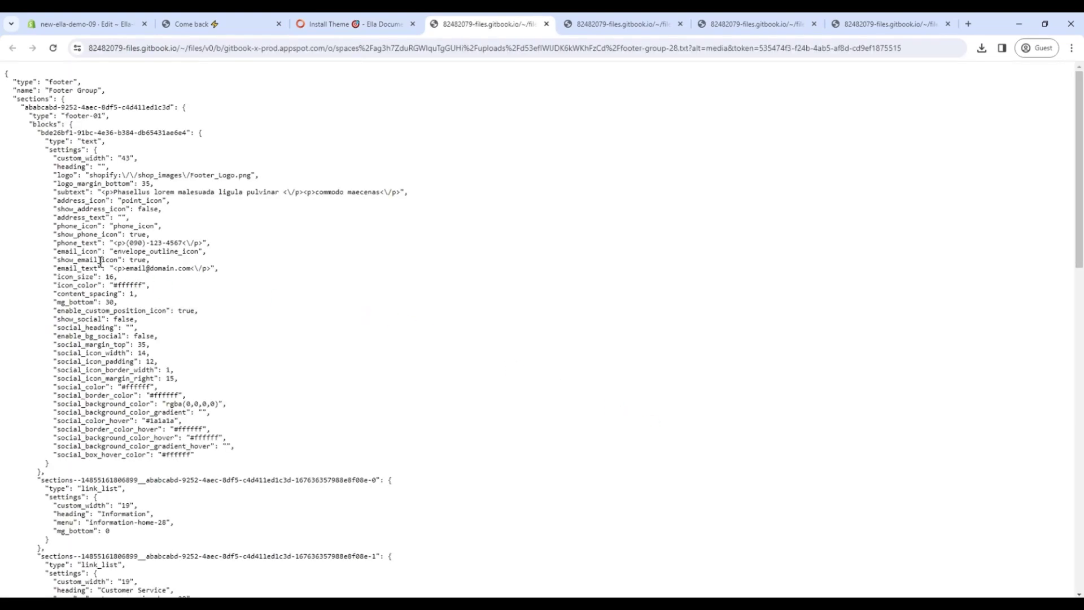
{"action": "key", "text": "ctrl+a"}
{"action": "right_click", "coordinate": [101, 262]}
{"action": "left_click", "coordinate": [120, 277]}
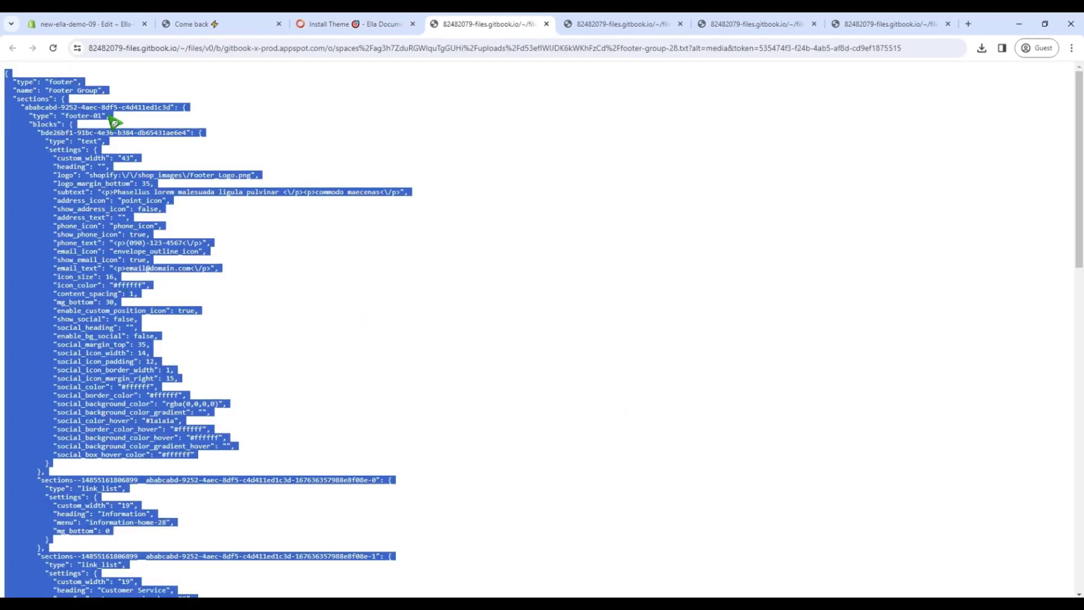
- Open footer-group.json and overwrite its contents with the copied footer preset
{"action": "left_click", "coordinate": [106, 29]}
{"action": "left_click", "coordinate": [111, 111]}
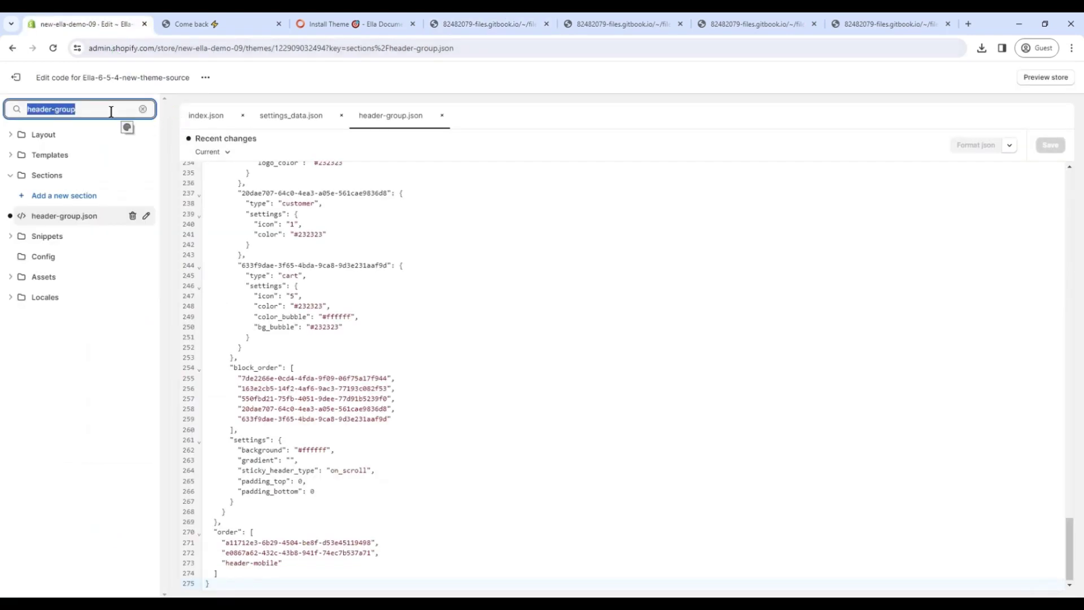
{"action": "type", "text": "foot"}
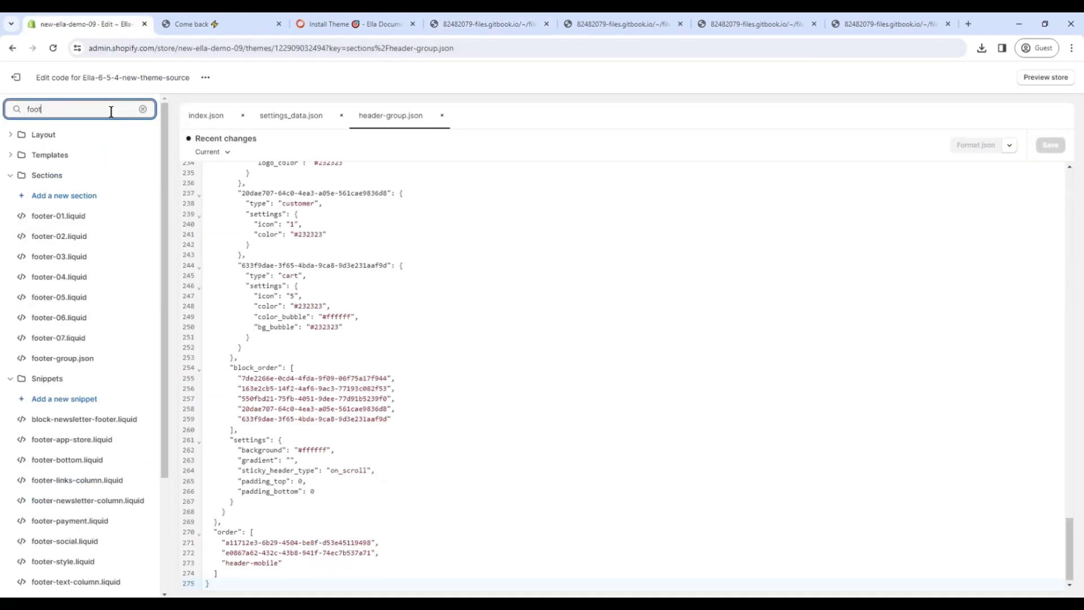
{"action": "type", "text": "er-group"}
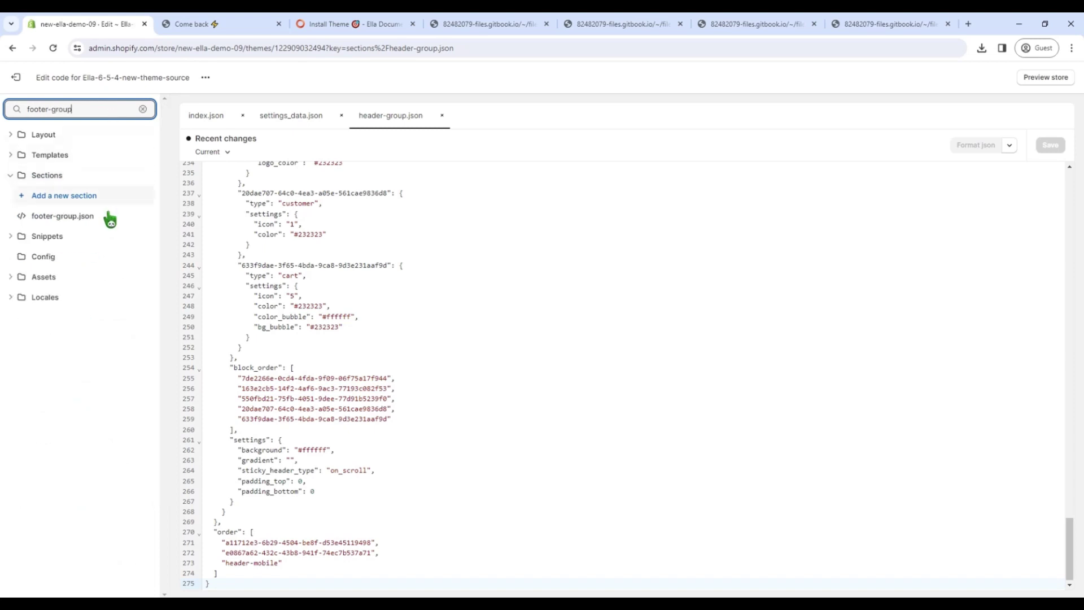
{"action": "left_click", "coordinate": [108, 220]}
{"action": "left_click", "coordinate": [265, 264]}
{"action": "key", "text": "ctrl+a"}
{"action": "right_click", "coordinate": [266, 263]}
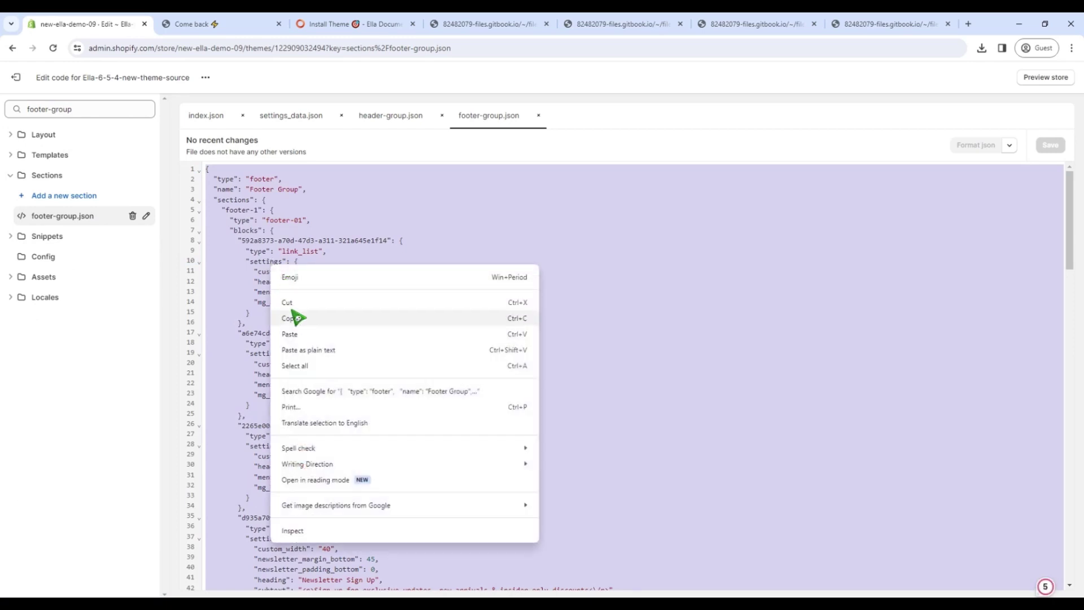
{"action": "left_click", "coordinate": [301, 334]}
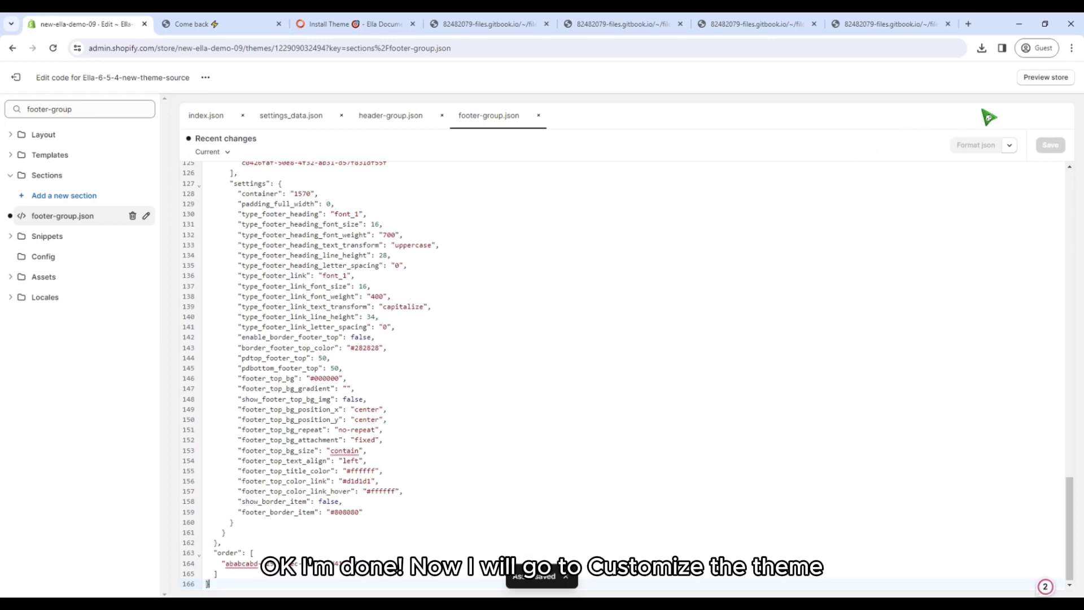
- In the theme customizer, set Header Nav logos to Black_logo and lg for the transparent header
{"action": "left_click", "coordinate": [17, 79]}
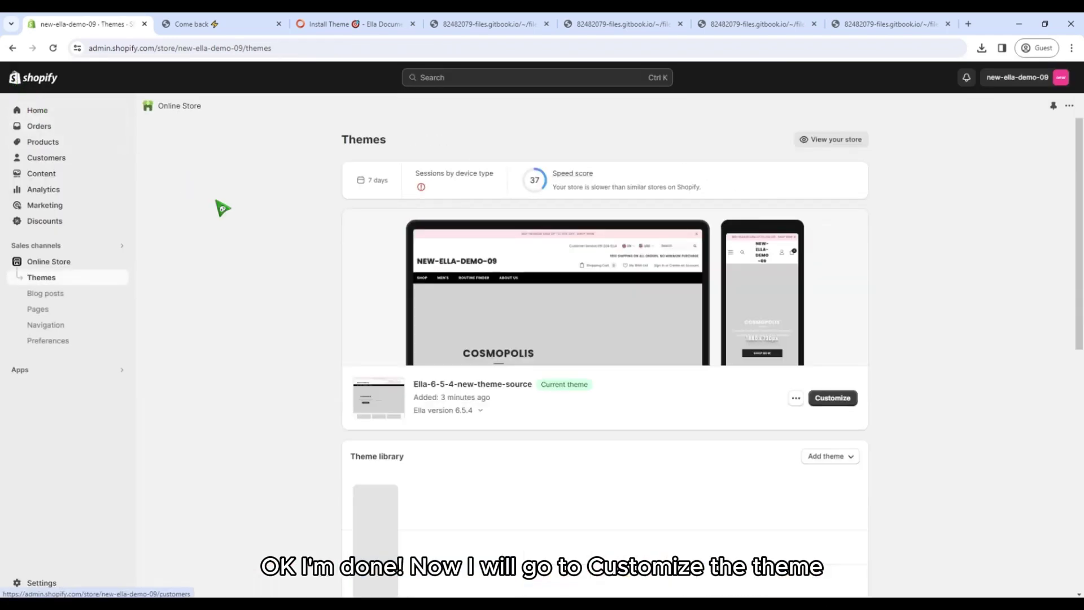
{"action": "left_click", "coordinate": [841, 401]}
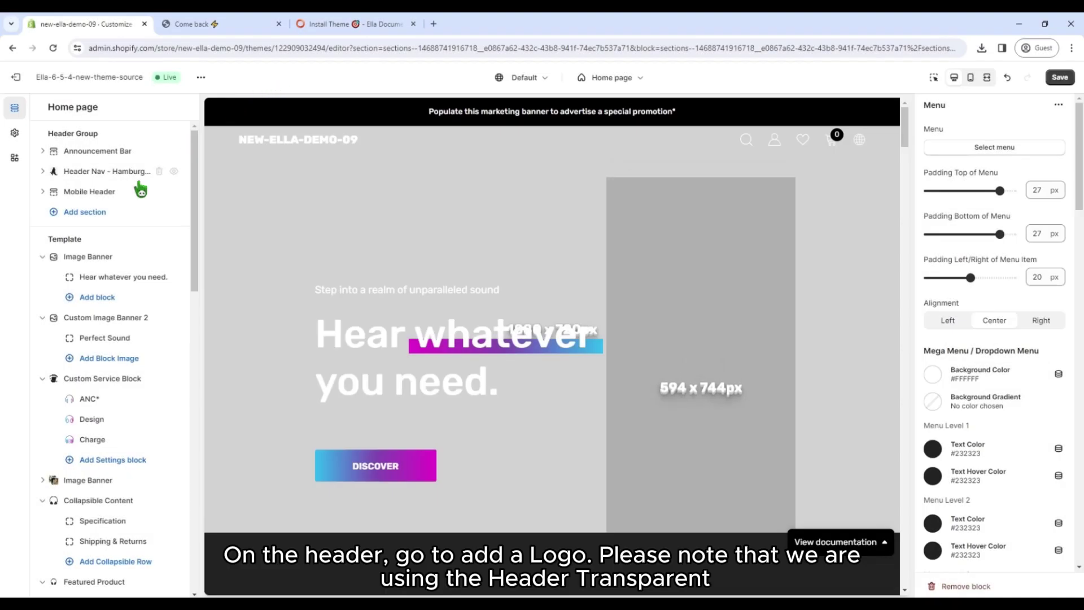
{"action": "left_click", "coordinate": [92, 172]}
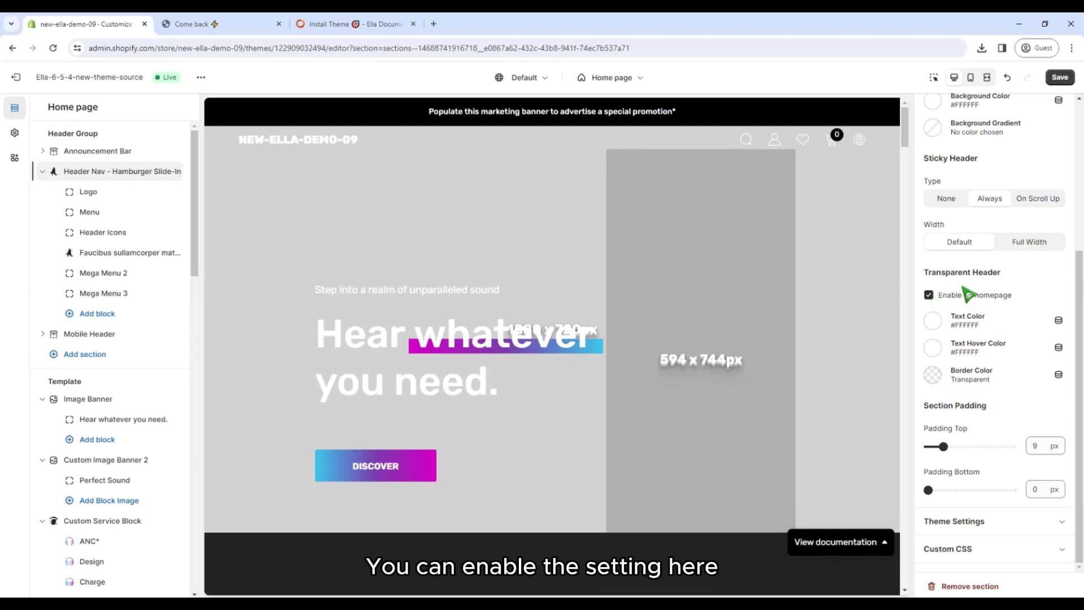
{"action": "left_click", "coordinate": [101, 195]}
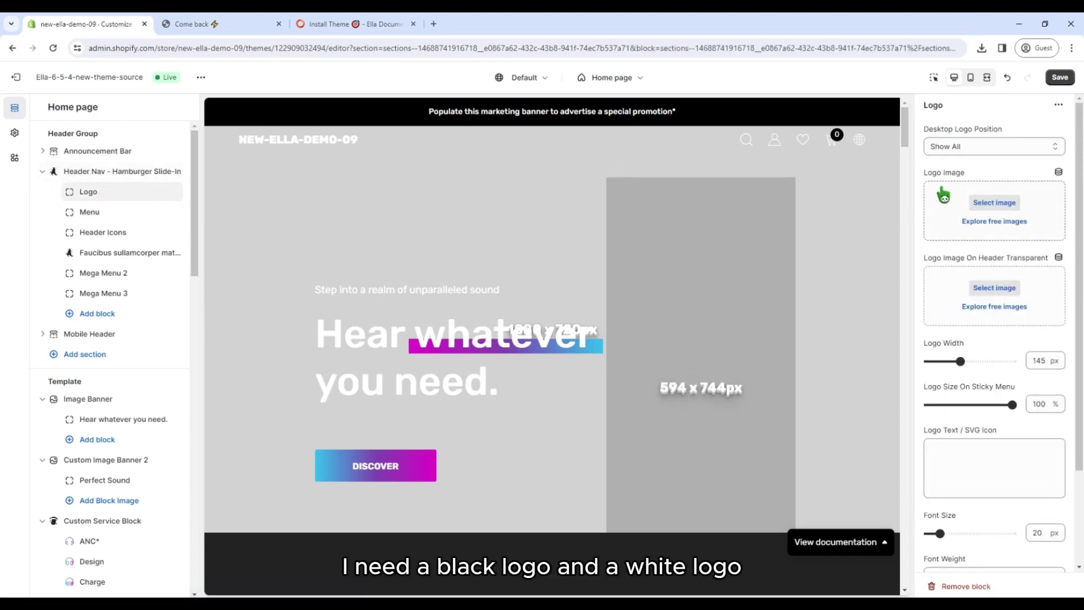
{"action": "left_click", "coordinate": [995, 203]}
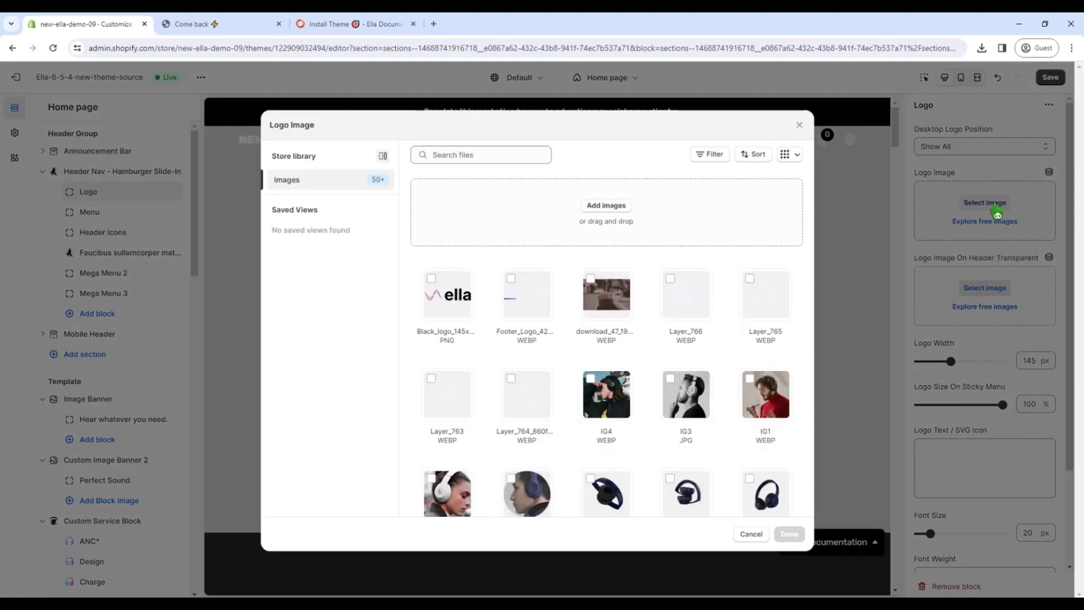
{"action": "left_click", "coordinate": [436, 309]}
{"action": "left_click", "coordinate": [789, 534]}
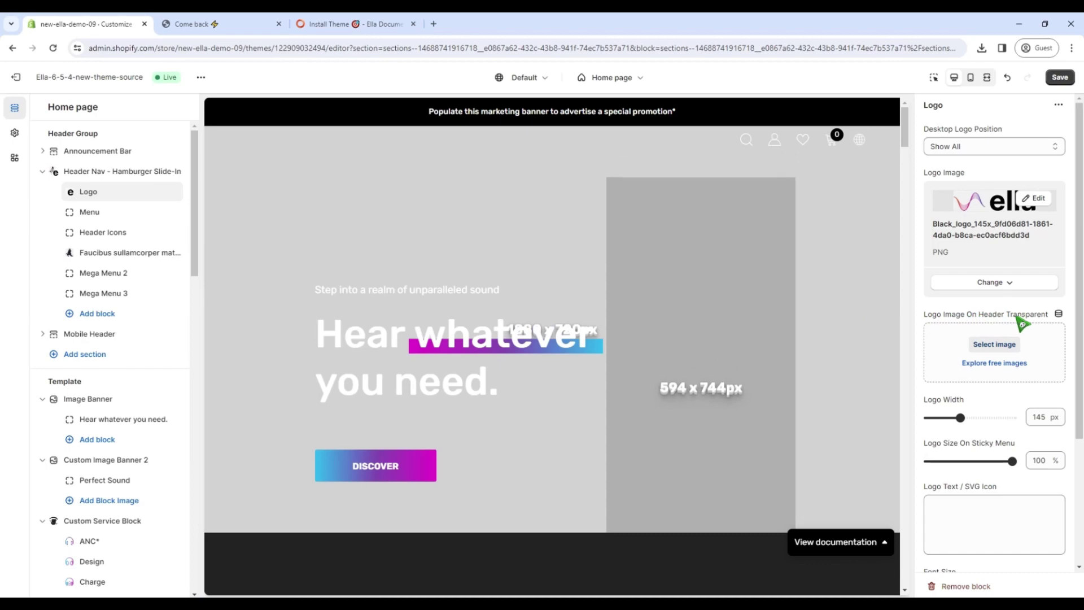
{"action": "left_click", "coordinate": [1009, 351]}
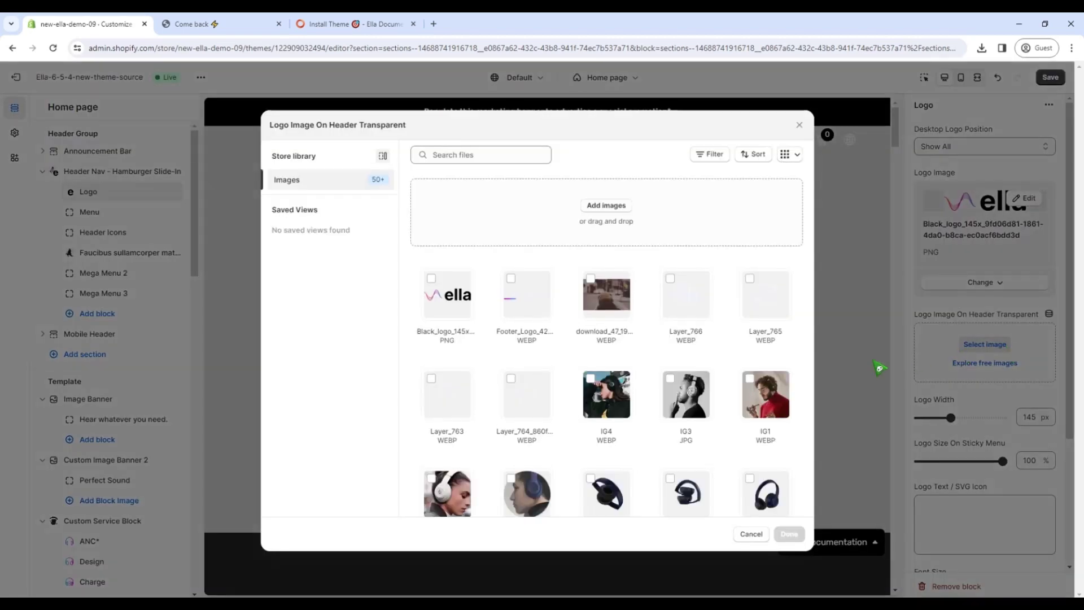
{"action": "scroll", "coordinate": [717, 401], "scroll_direction": "down", "scroll_amount": 6}
{"action": "scroll", "coordinate": [727, 426], "scroll_direction": "down", "scroll_amount": 2}
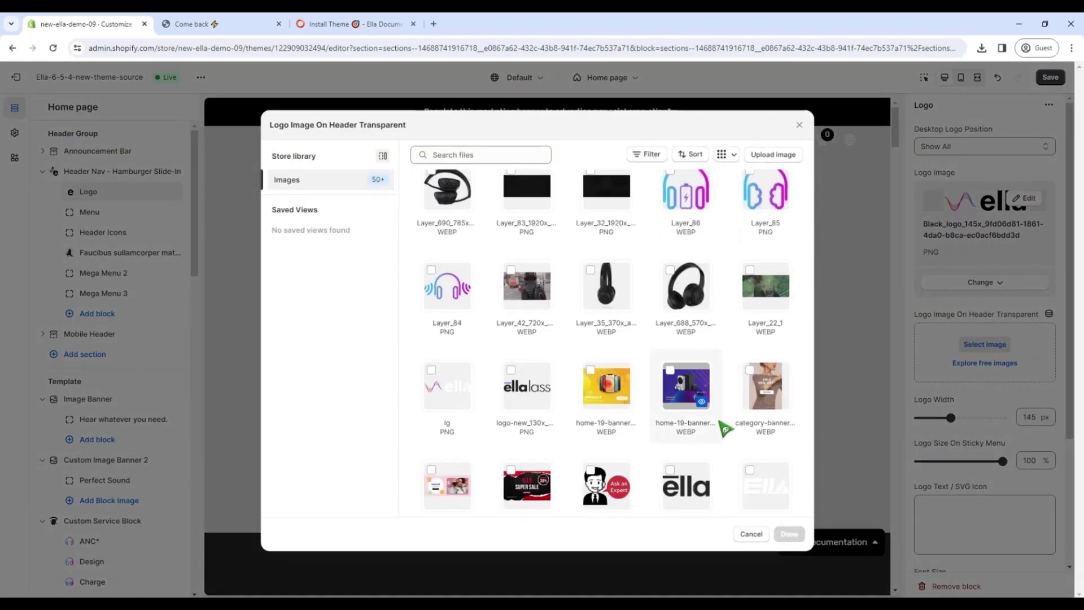
{"action": "left_click", "coordinate": [451, 398]}
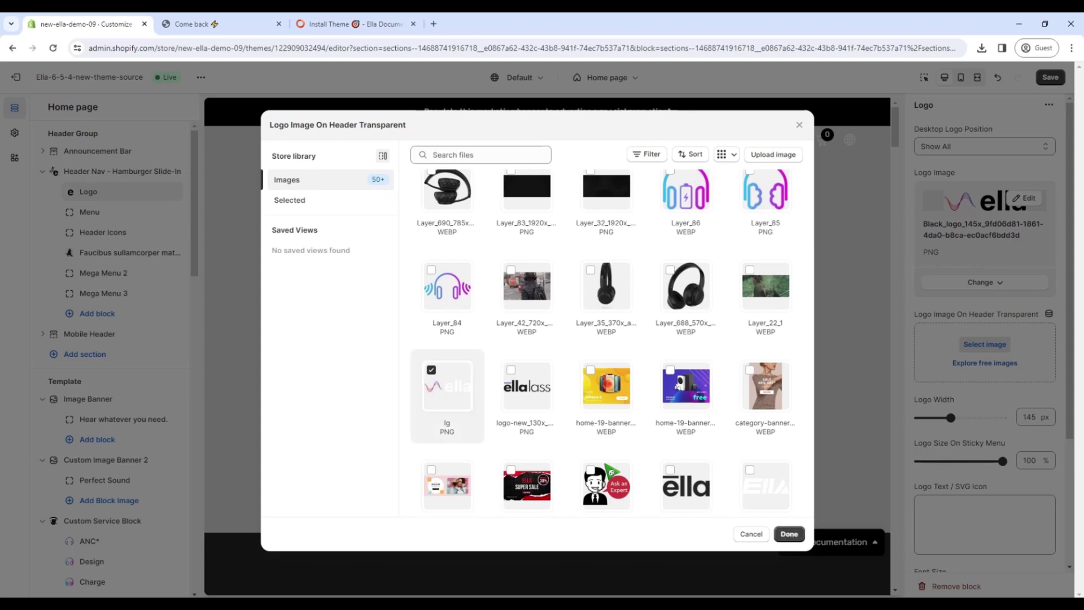
{"action": "left_click", "coordinate": [791, 536]}
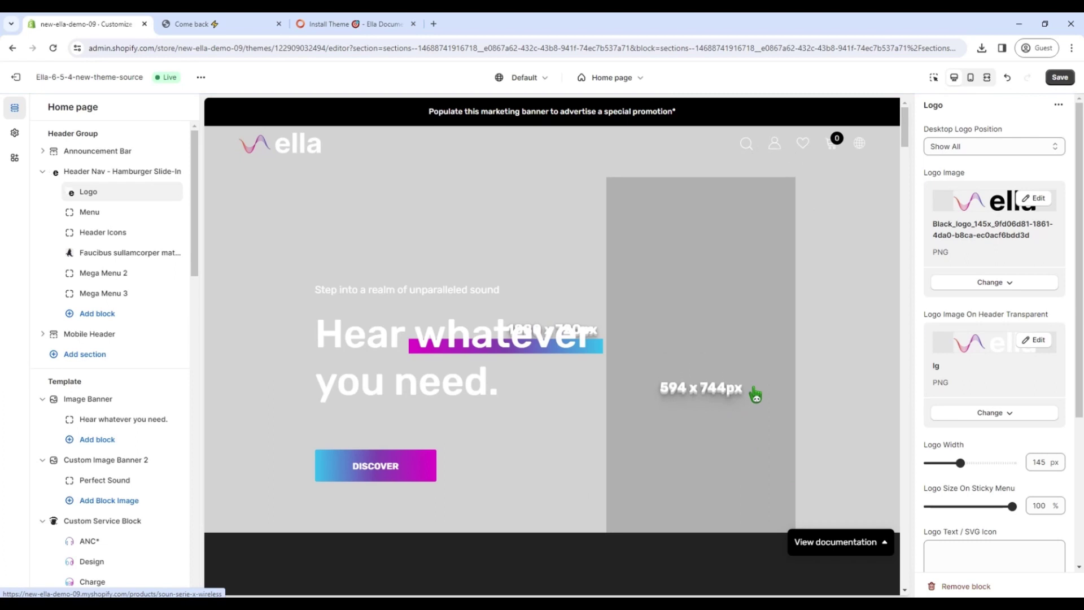
- Set the header menu to 'mutilevel cate'
{"action": "left_click", "coordinate": [106, 213]}
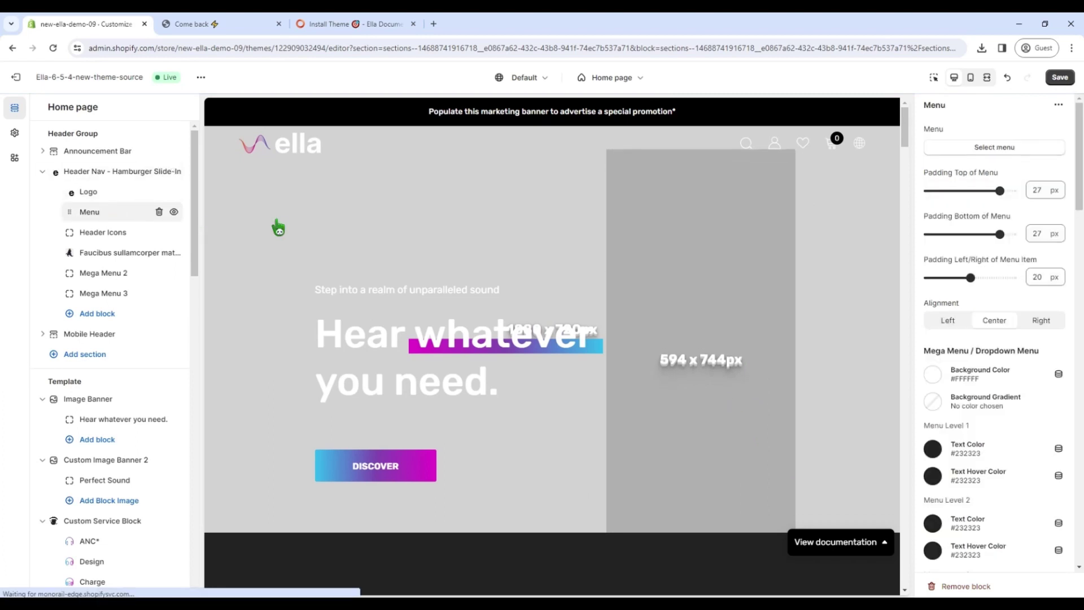
{"action": "left_click", "coordinate": [995, 149]}
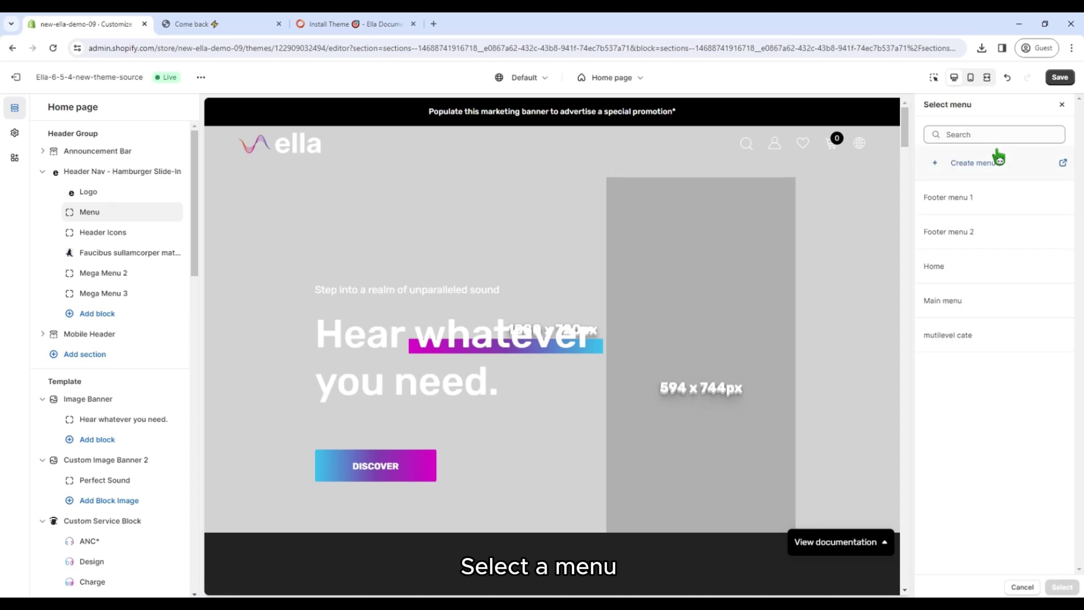
{"action": "left_click", "coordinate": [1009, 335]}
{"action": "left_click", "coordinate": [1061, 586]}
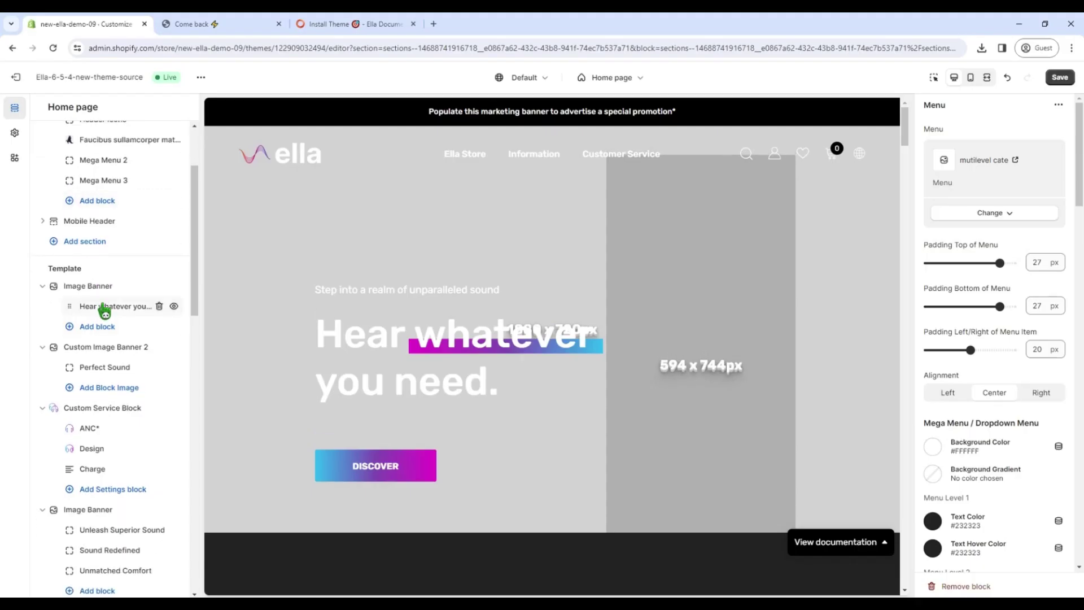
{"action": "scroll", "coordinate": [103, 310], "scroll_direction": "down", "scroll_amount": 1}
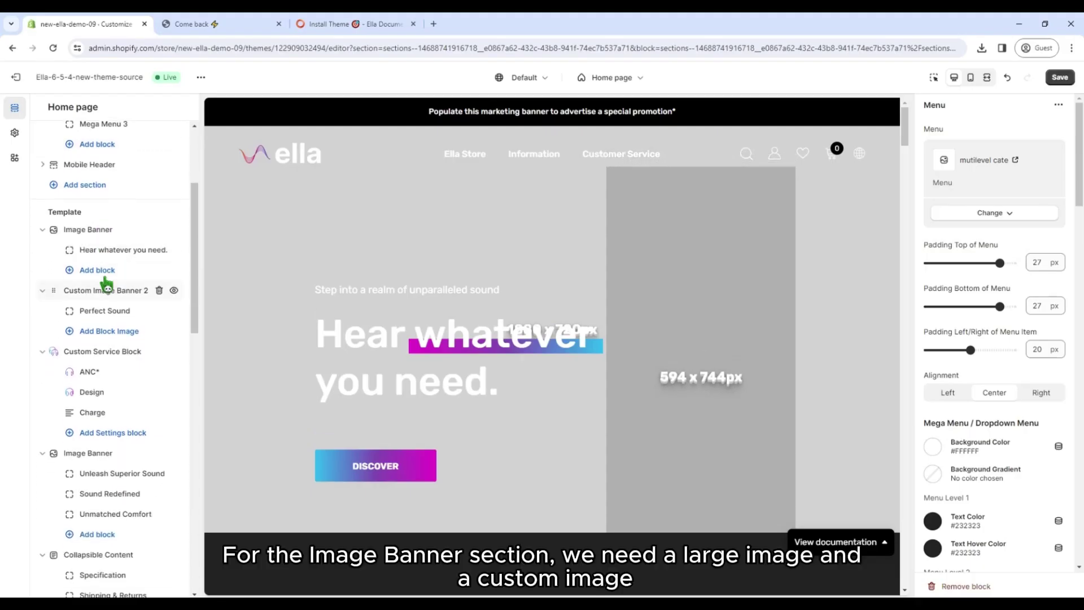
- Set the 'Hear whatever you need' banner's large image to Layer_22_1
{"action": "left_click", "coordinate": [101, 232]}
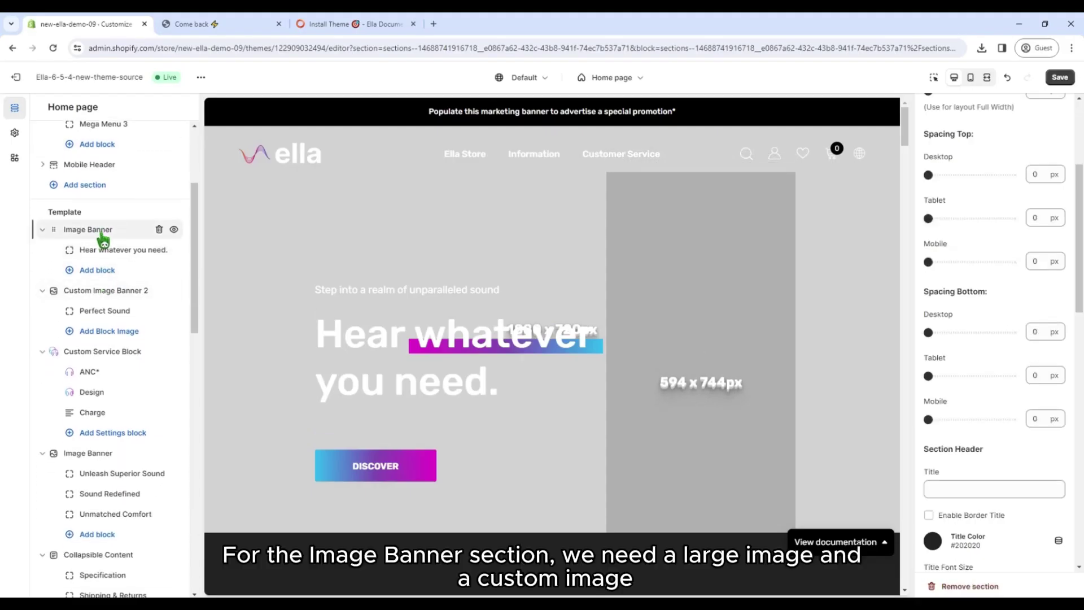
{"action": "left_click", "coordinate": [113, 255]}
{"action": "left_click", "coordinate": [450, 271]}
{"action": "left_click", "coordinate": [475, 274]}
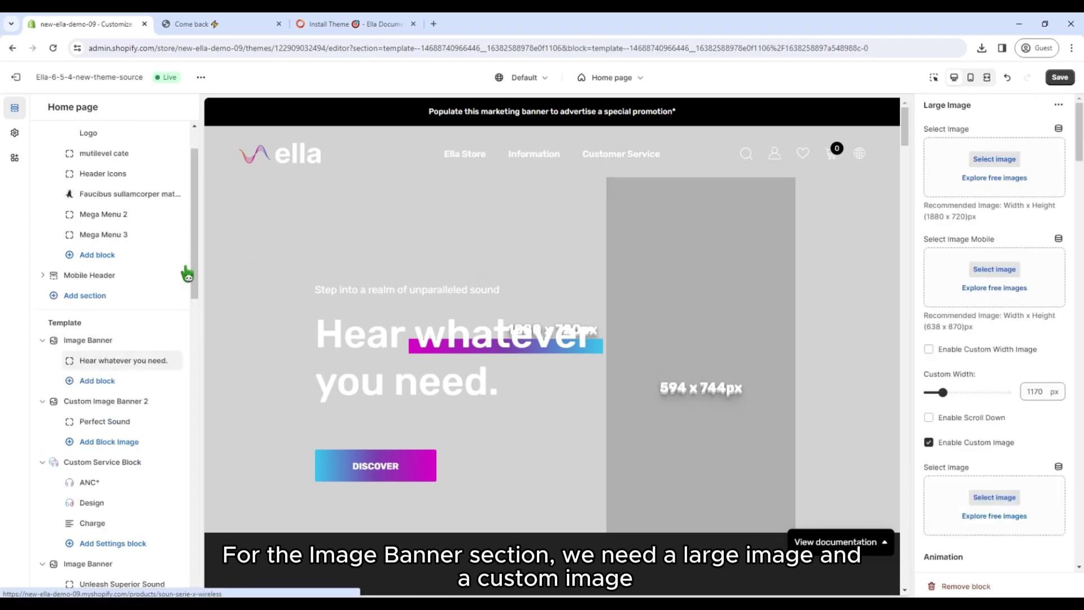
{"action": "left_click", "coordinate": [998, 161]}
{"action": "scroll", "coordinate": [711, 375], "scroll_direction": "down", "scroll_amount": 2}
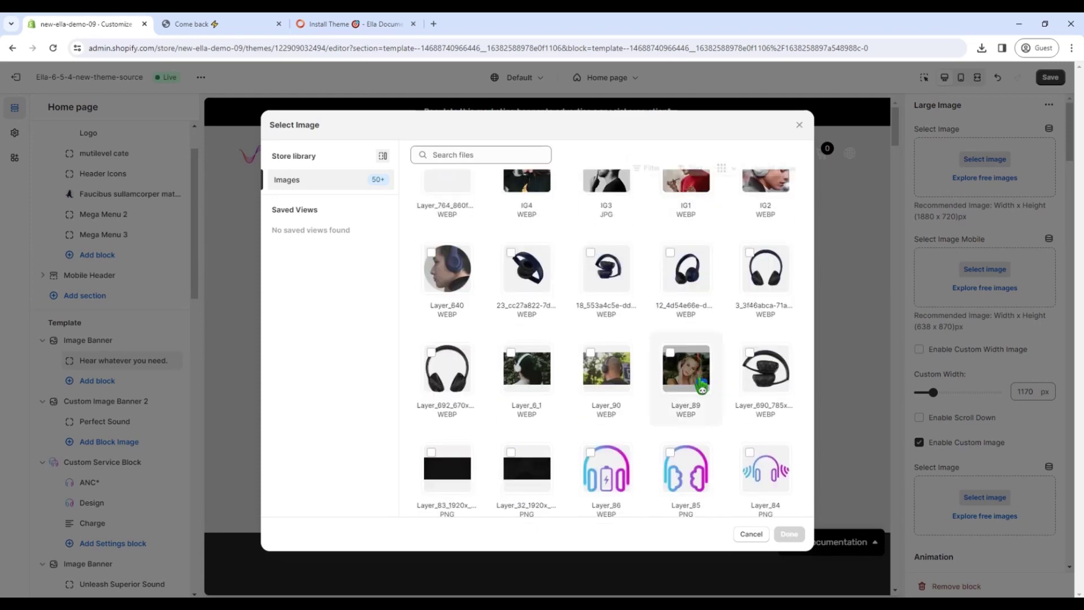
{"action": "scroll", "coordinate": [702, 389], "scroll_direction": "down", "scroll_amount": 3}
{"action": "left_click", "coordinate": [700, 397]}
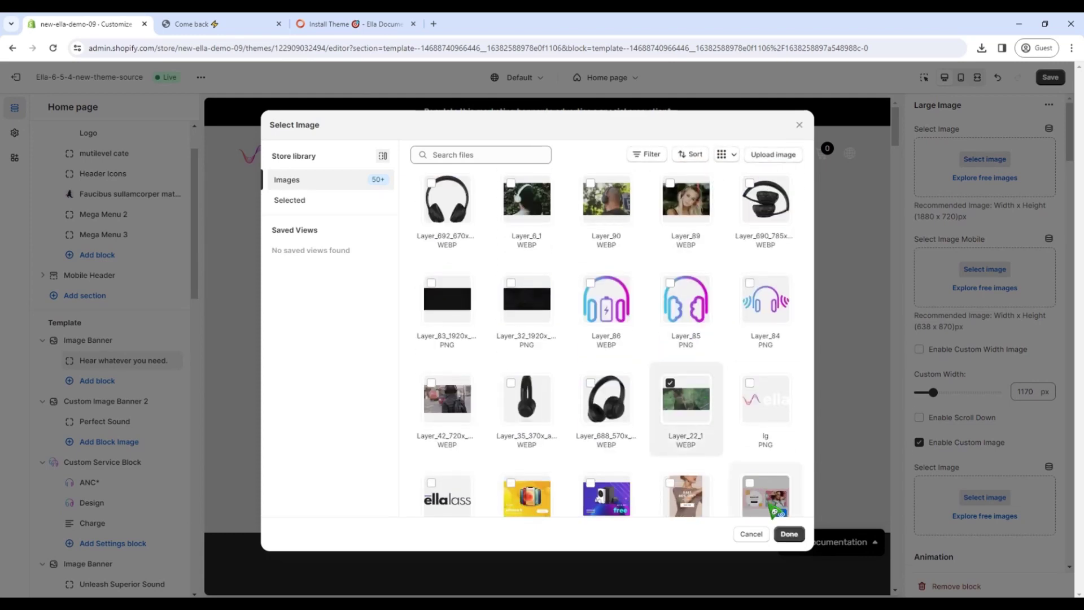
{"action": "left_click", "coordinate": [788, 535]}
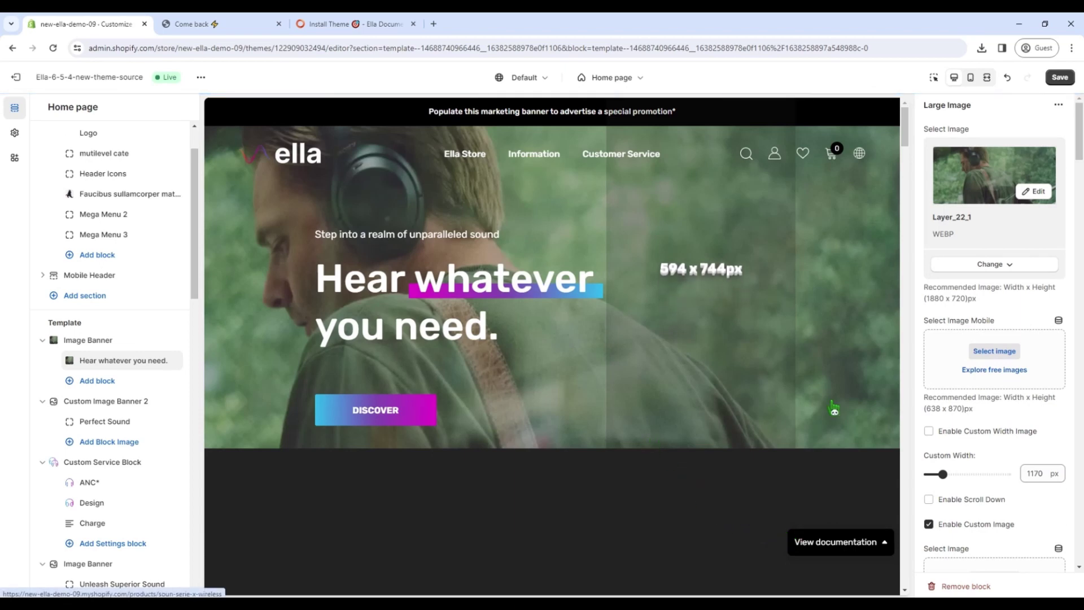
- Choose the black headphones picture as the banner's custom image
{"action": "scroll", "coordinate": [975, 390], "scroll_direction": "down", "scroll_amount": 3}
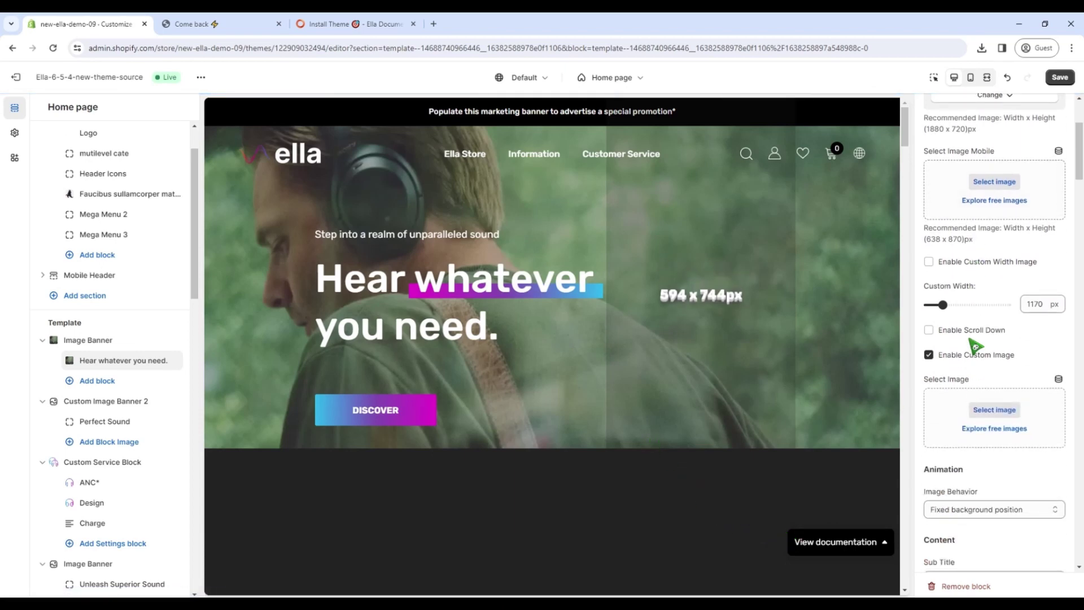
{"action": "scroll", "coordinate": [975, 345], "scroll_direction": "down", "scroll_amount": 2}
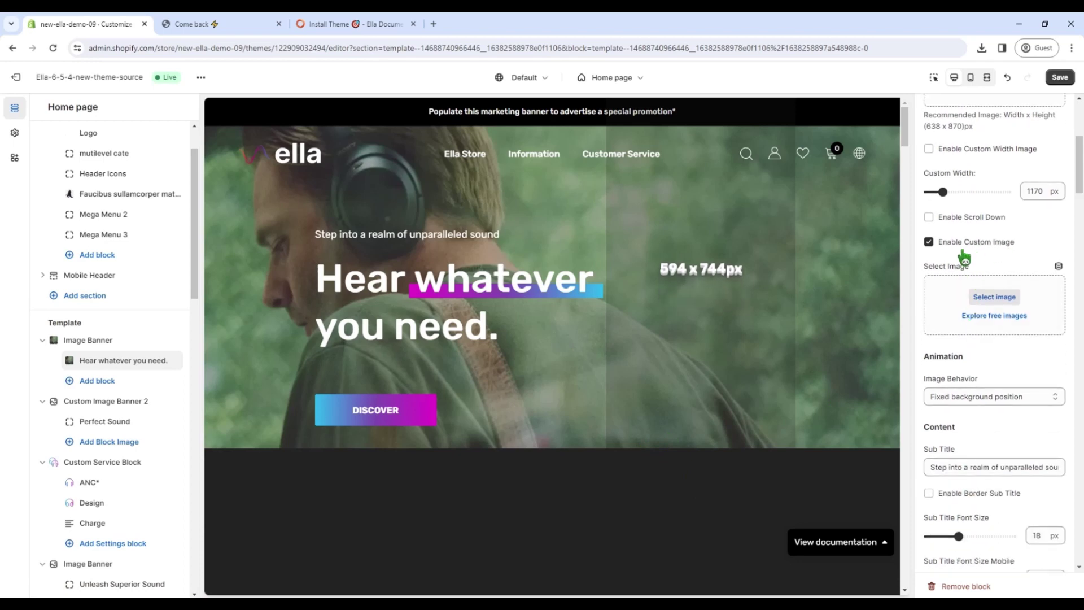
{"action": "left_click", "coordinate": [982, 297]}
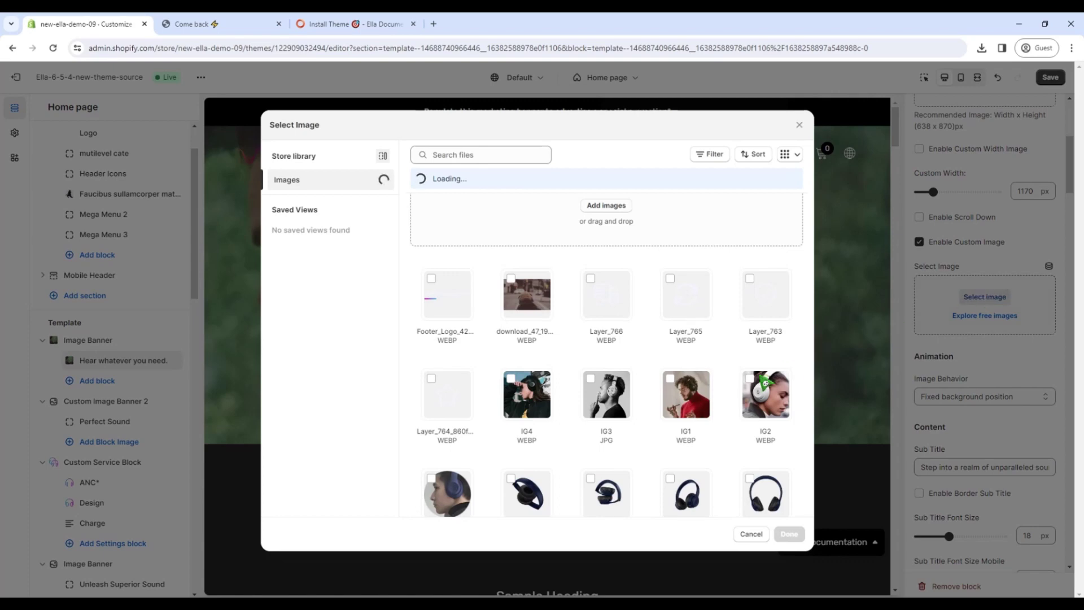
{"action": "scroll", "coordinate": [740, 392], "scroll_direction": "down", "scroll_amount": 5}
{"action": "scroll", "coordinate": [737, 395], "scroll_direction": "down", "scroll_amount": 2}
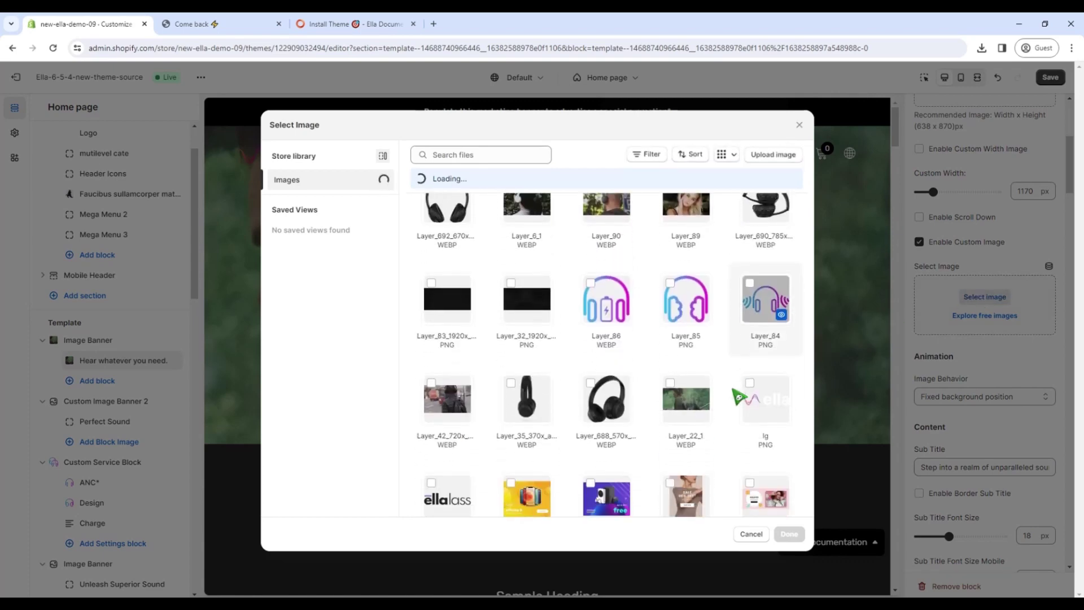
{"action": "left_click", "coordinate": [607, 410]}
{"action": "left_click", "coordinate": [785, 534]}
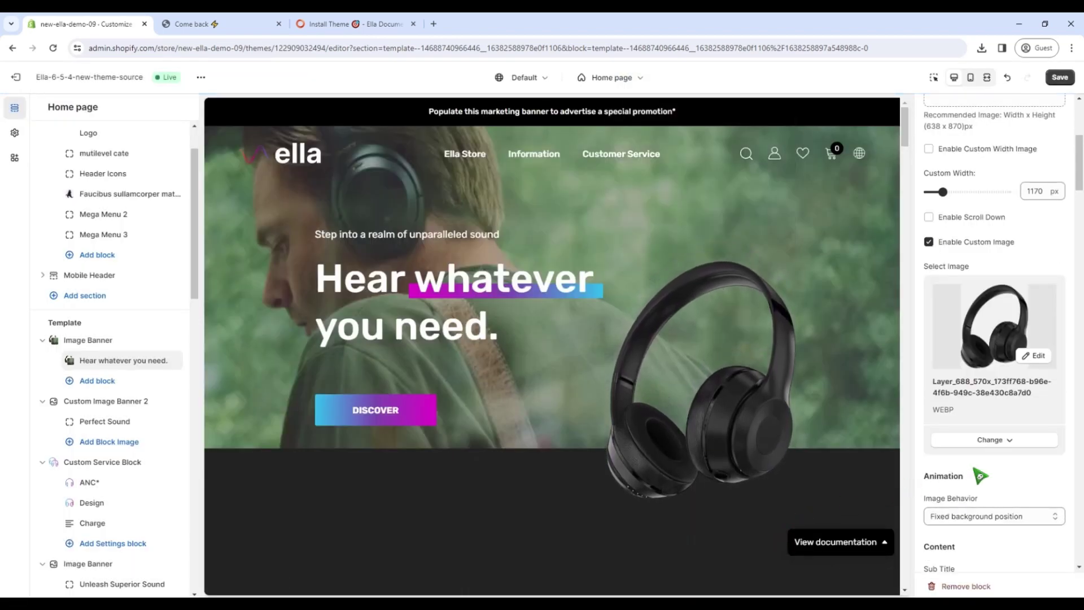
{"action": "scroll", "coordinate": [416, 426], "scroll_direction": "down", "scroll_amount": 3}
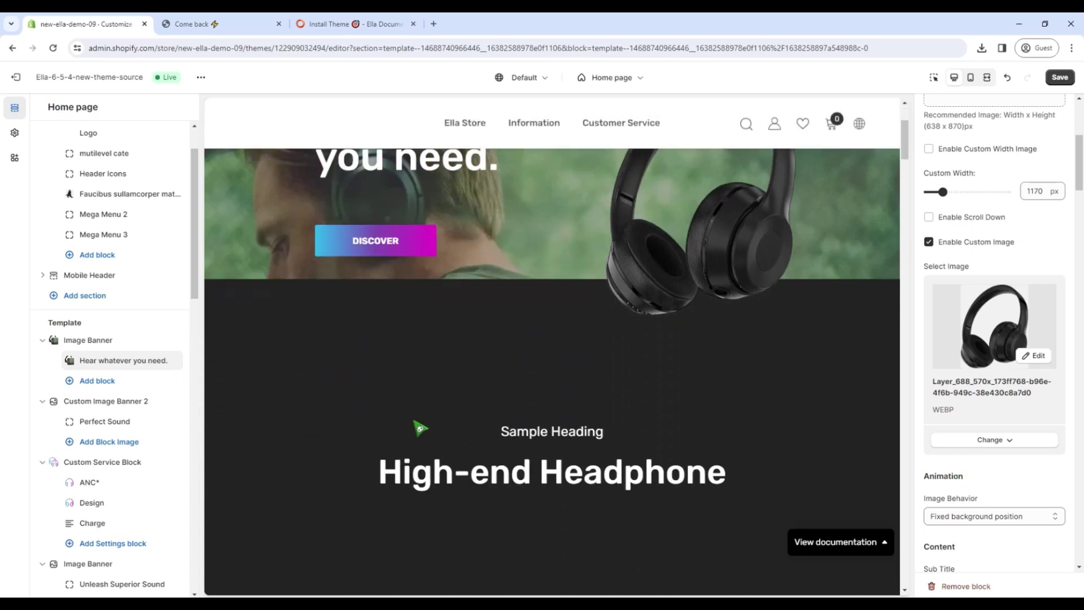
{"action": "scroll", "coordinate": [431, 428], "scroll_direction": "down", "scroll_amount": 2}
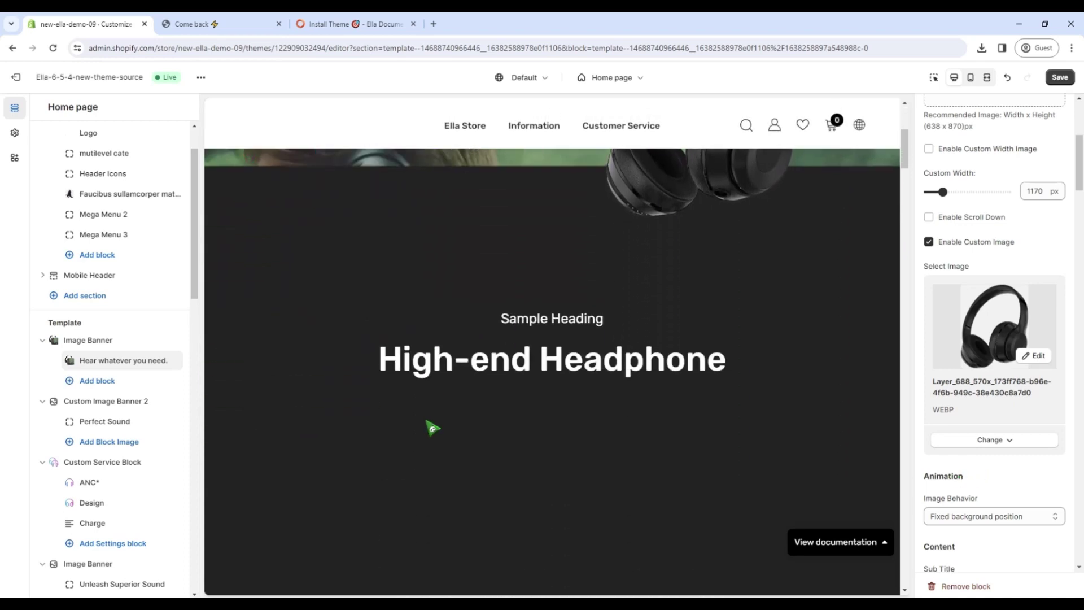
- Set Custom Image Banner 2's background image to the dark wave Layer_32 picture
{"action": "left_click", "coordinate": [107, 403]}
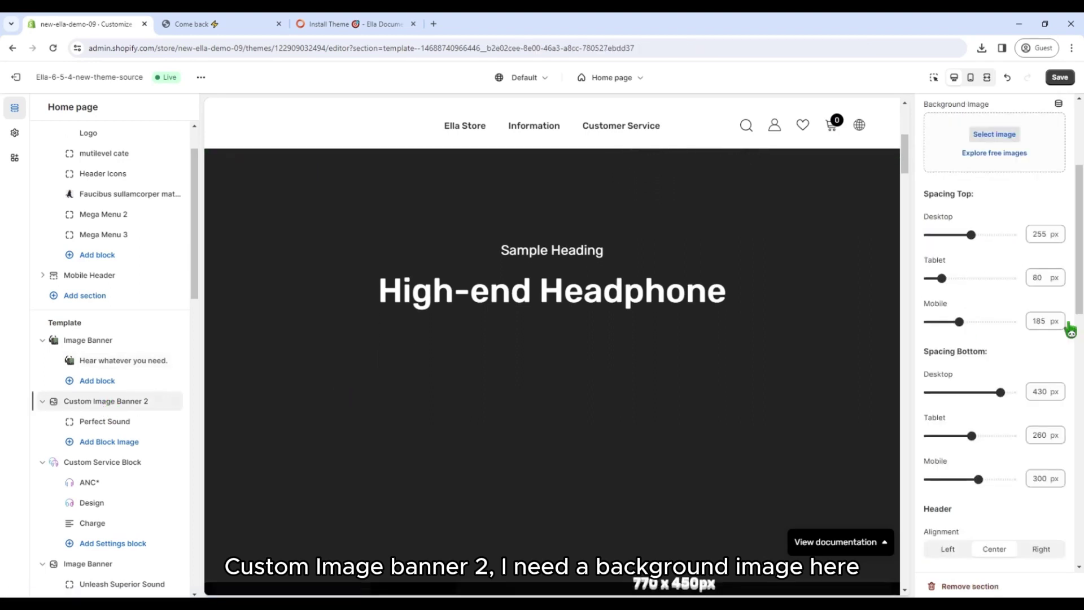
{"action": "scroll", "coordinate": [1027, 351], "scroll_direction": "up", "scroll_amount": 4}
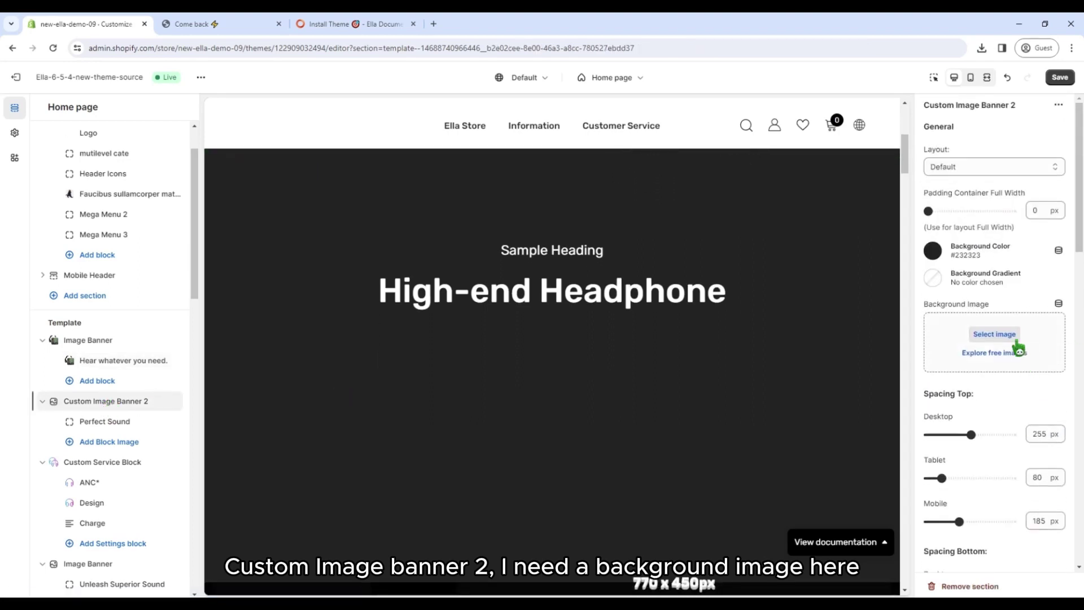
{"action": "left_click", "coordinate": [985, 337]}
{"action": "scroll", "coordinate": [621, 384], "scroll_direction": "down", "scroll_amount": 3}
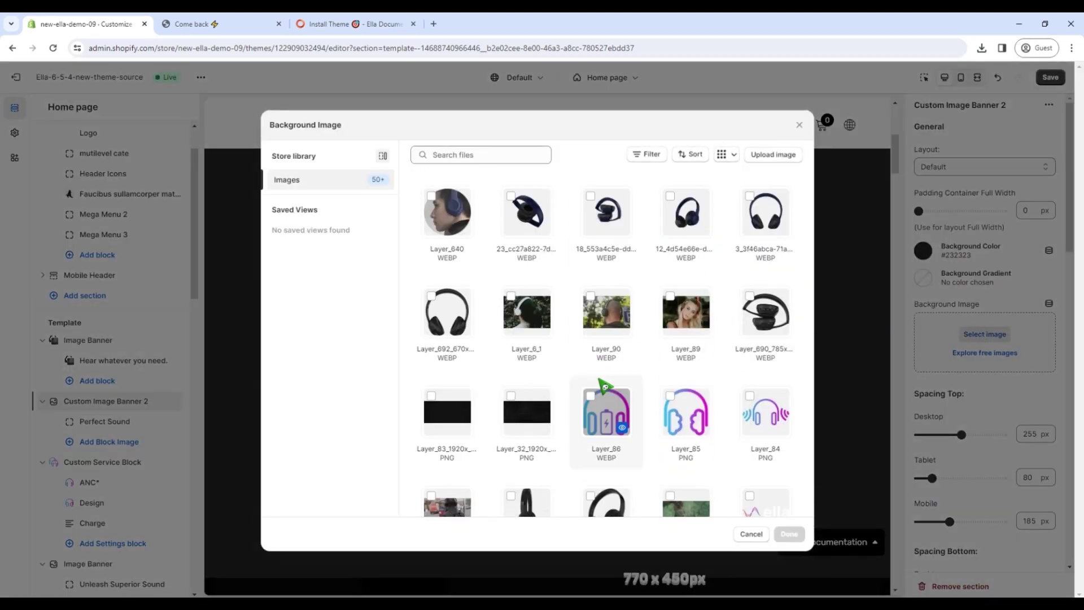
{"action": "scroll", "coordinate": [604, 387], "scroll_direction": "down", "scroll_amount": 1}
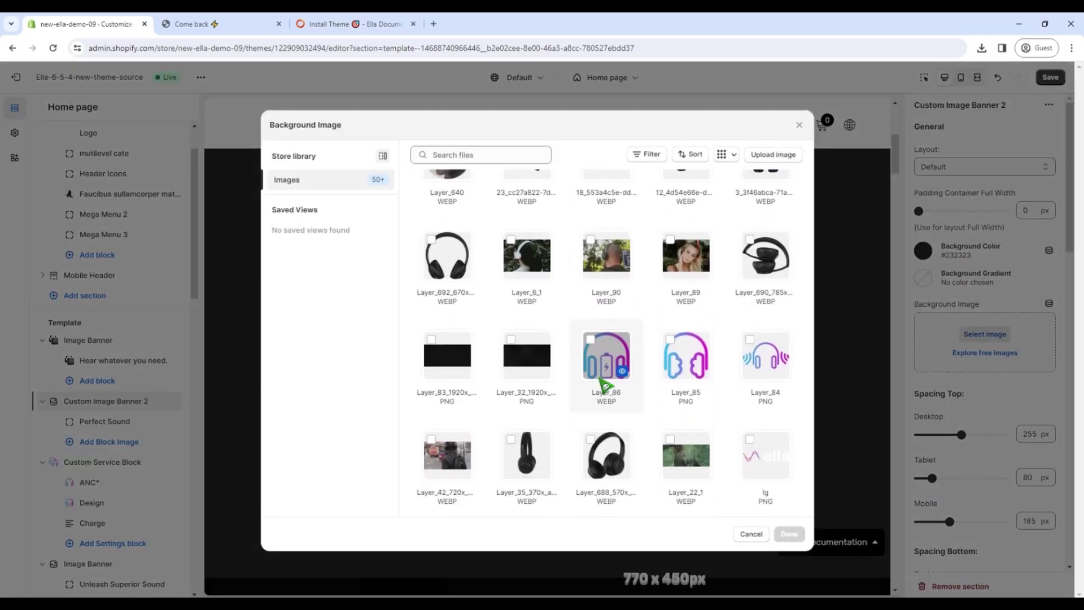
{"action": "left_click", "coordinate": [528, 368]}
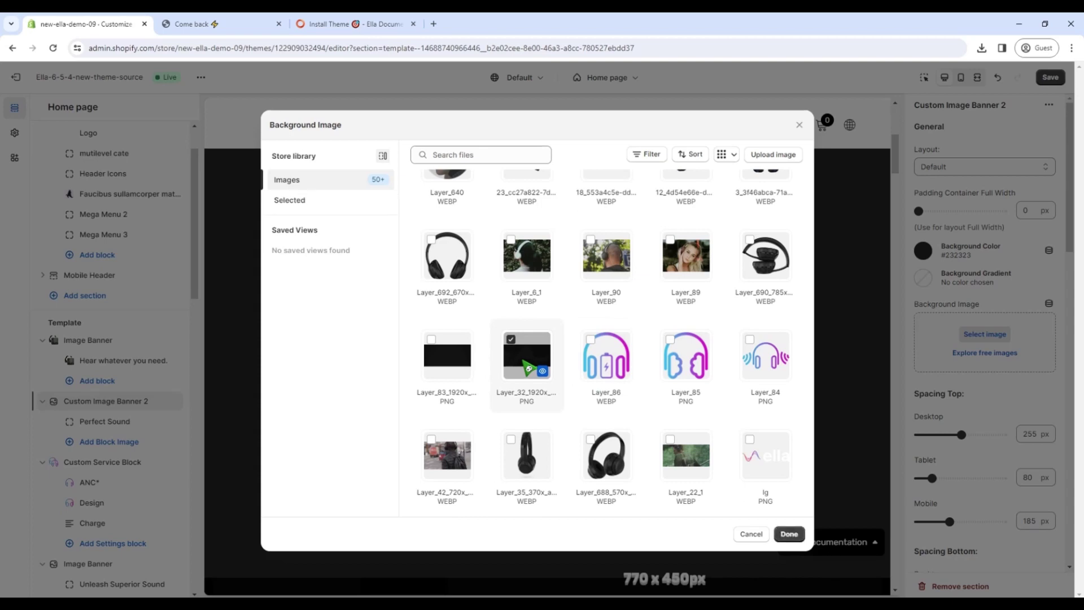
{"action": "left_click", "coordinate": [790, 534]}
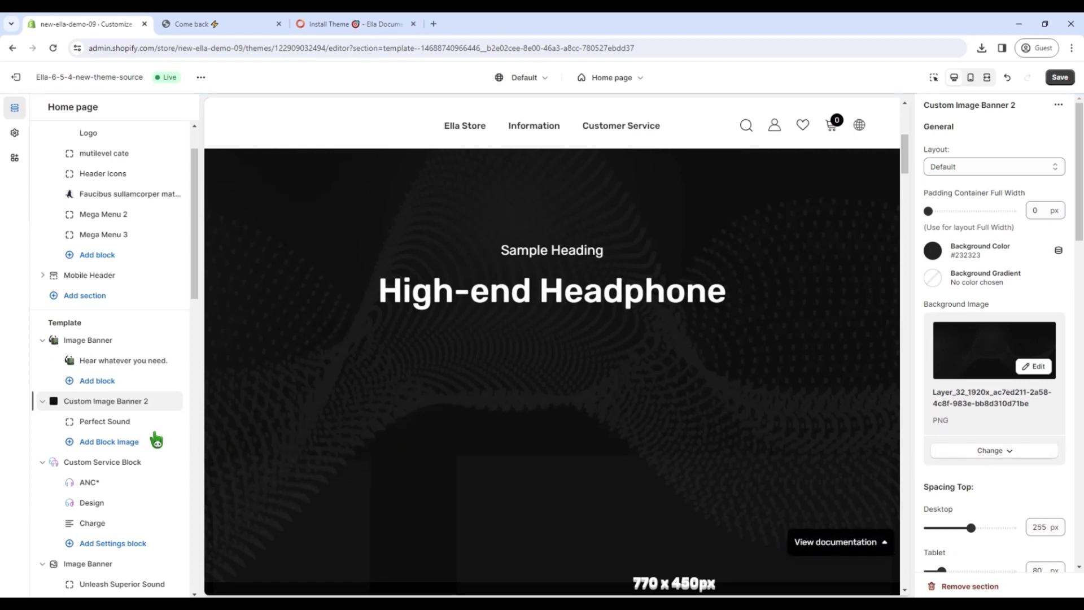
- Set the Perfect Sound block's Image 1 to the black headphones image Layer_35
{"action": "scroll", "coordinate": [218, 443], "scroll_direction": "down", "scroll_amount": 2}
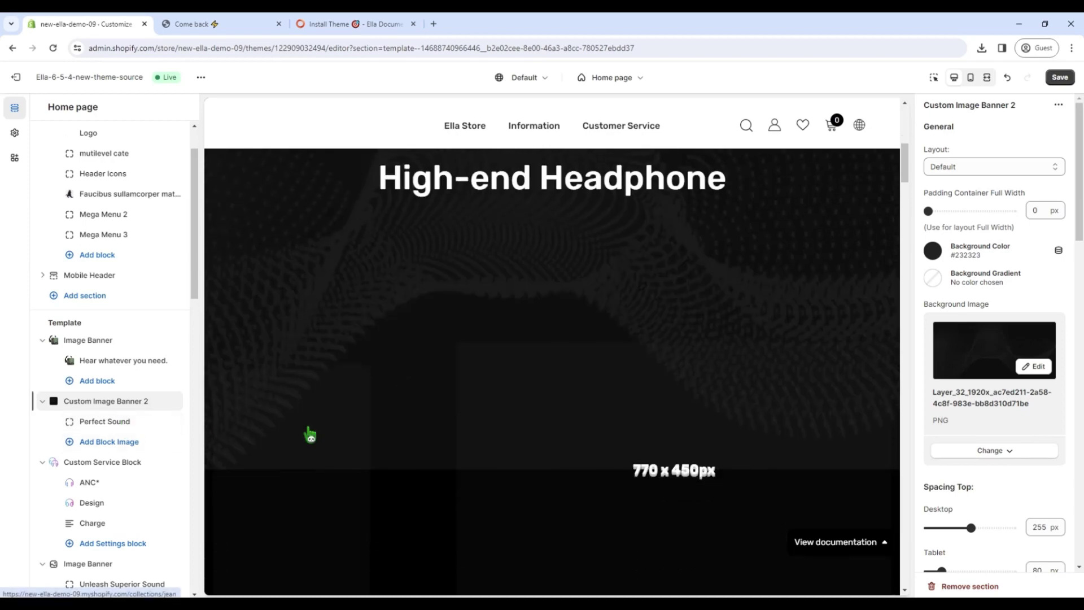
{"action": "left_click", "coordinate": [115, 424]}
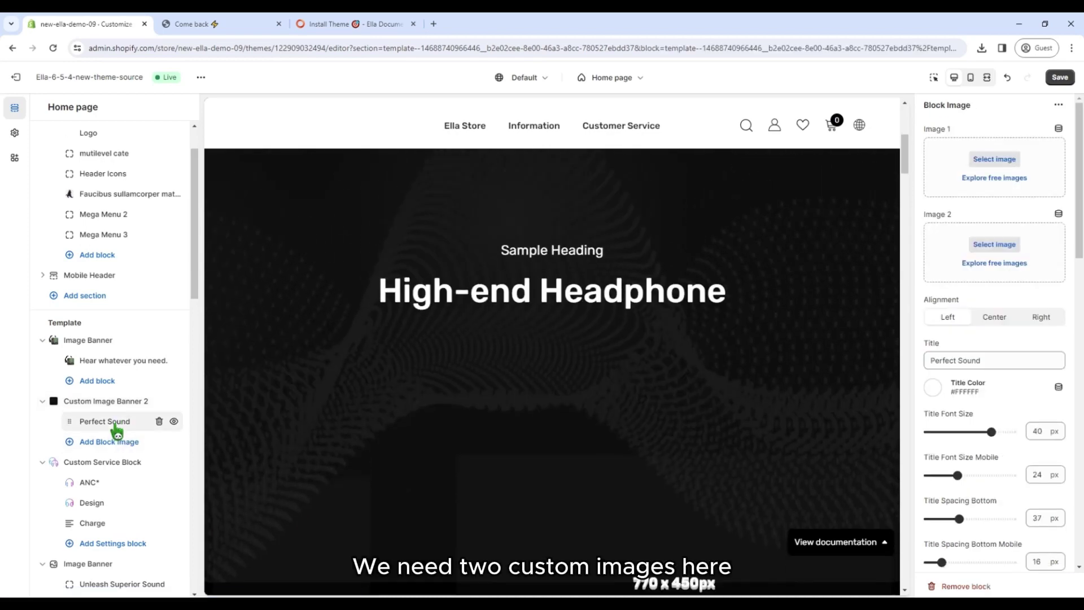
{"action": "scroll", "coordinate": [361, 447], "scroll_direction": "down", "scroll_amount": 4}
{"action": "scroll", "coordinate": [382, 442], "scroll_direction": "up", "scroll_amount": 1}
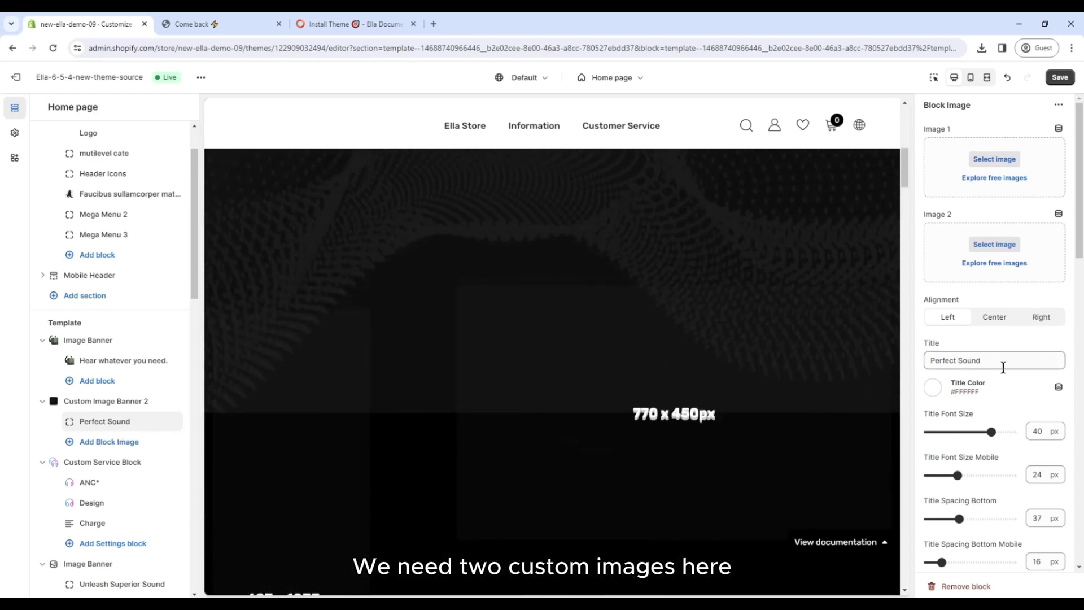
{"action": "scroll", "coordinate": [1003, 368], "scroll_direction": "down", "scroll_amount": 3}
{"action": "scroll", "coordinate": [1008, 374], "scroll_direction": "up", "scroll_amount": 3}
{"action": "left_click", "coordinate": [989, 162]}
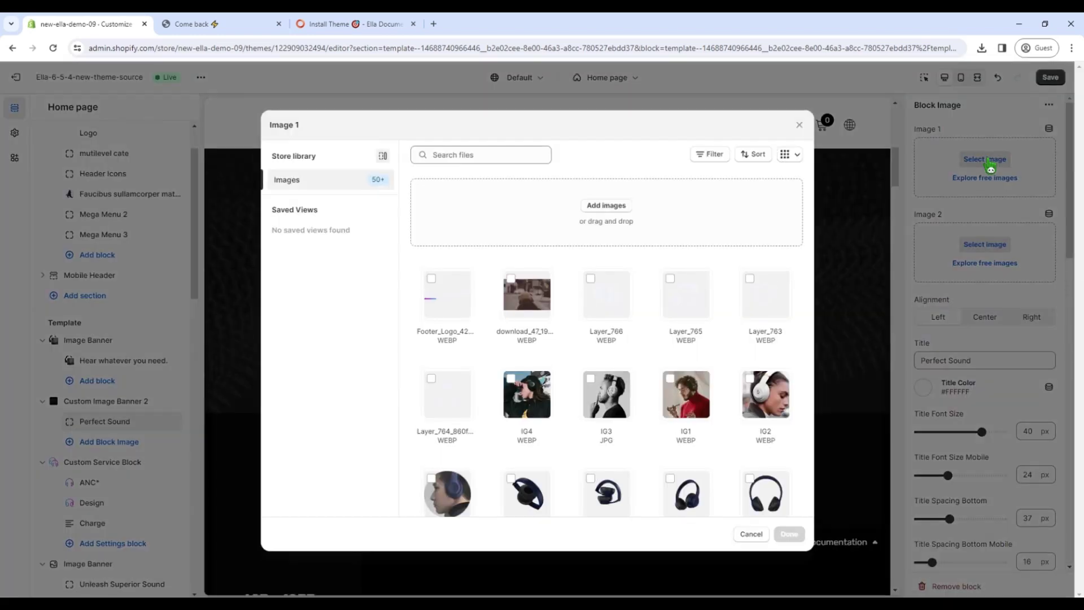
{"action": "scroll", "coordinate": [670, 411], "scroll_direction": "down", "scroll_amount": 3}
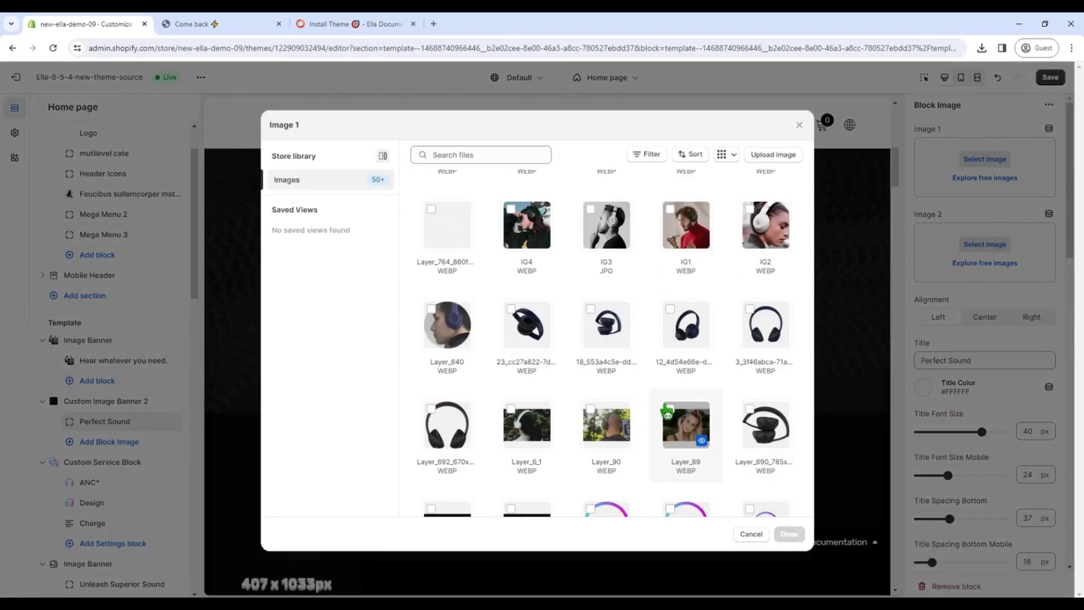
{"action": "scroll", "coordinate": [672, 409], "scroll_direction": "down", "scroll_amount": 5}
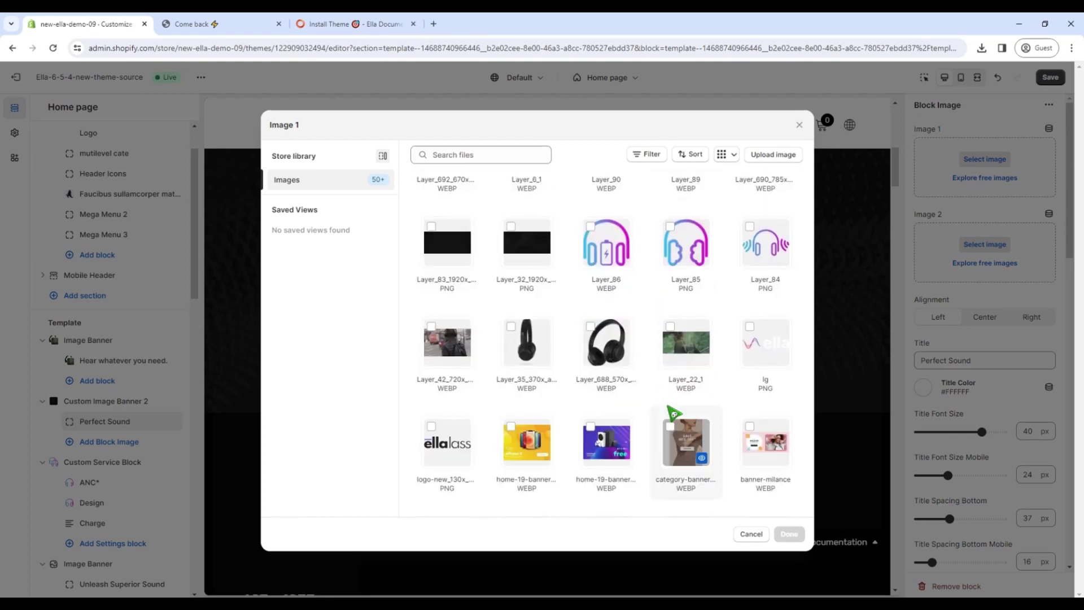
{"action": "scroll", "coordinate": [600, 412], "scroll_direction": "up", "scroll_amount": 1}
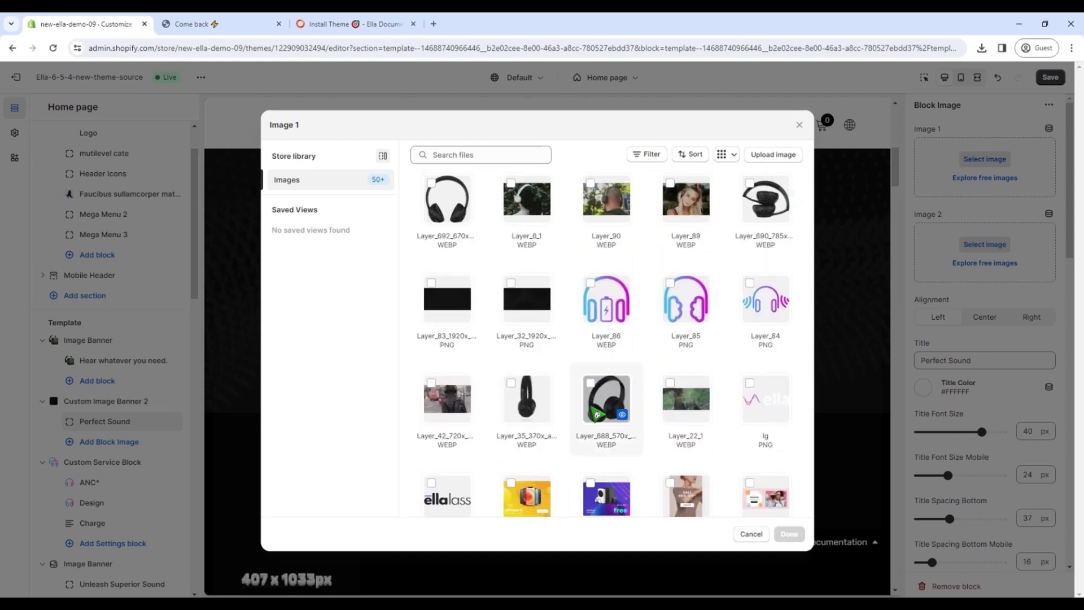
{"action": "left_click", "coordinate": [529, 407]}
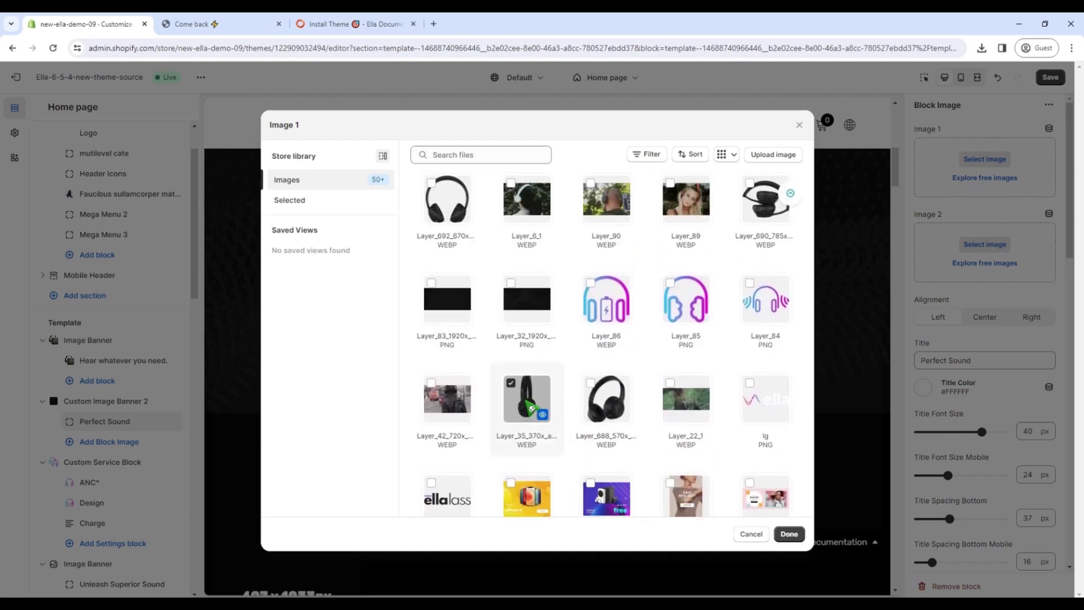
{"action": "left_click", "coordinate": [789, 533]}
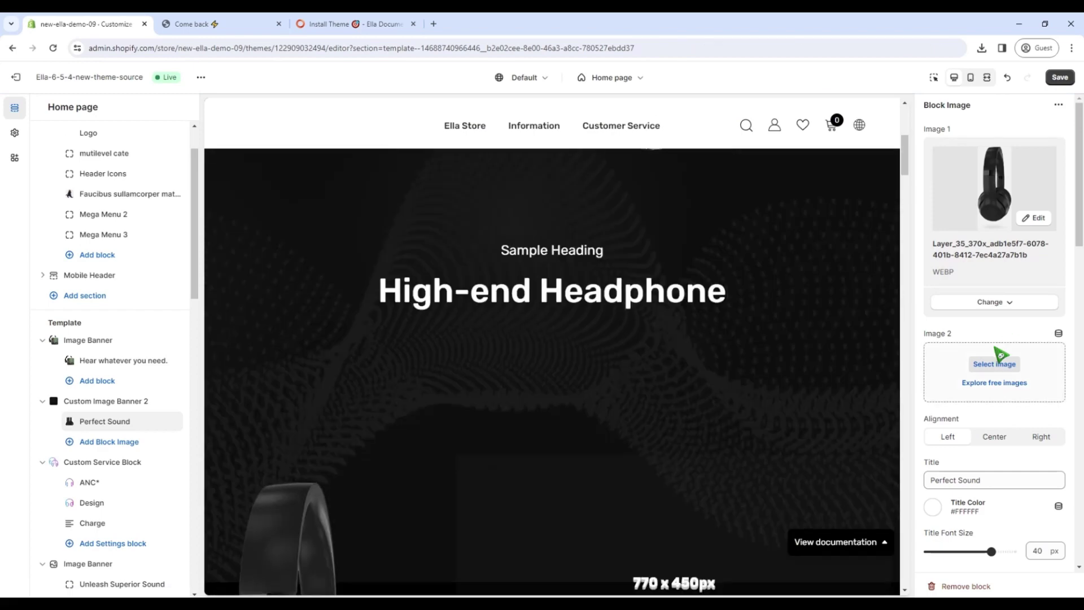
- Set Image 2 to Layer_42, the street photo of a man wearing headphones
{"action": "left_click", "coordinate": [996, 355]}
{"action": "scroll", "coordinate": [719, 390], "scroll_direction": "down", "scroll_amount": 1}
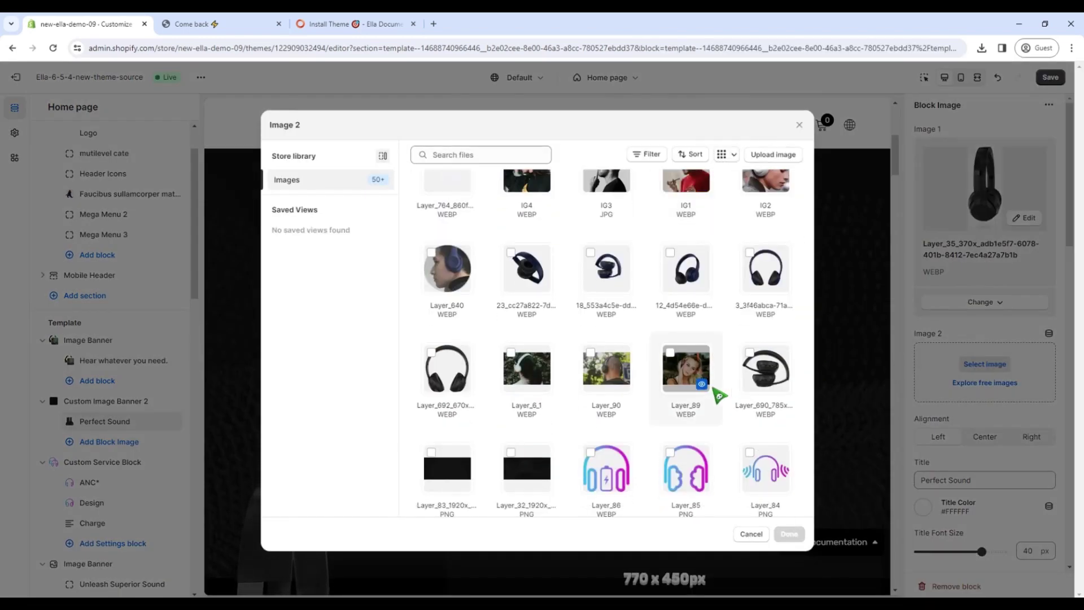
{"action": "scroll", "coordinate": [719, 395], "scroll_direction": "down", "scroll_amount": 2}
{"action": "left_click", "coordinate": [454, 463]}
{"action": "left_click", "coordinate": [789, 534]}
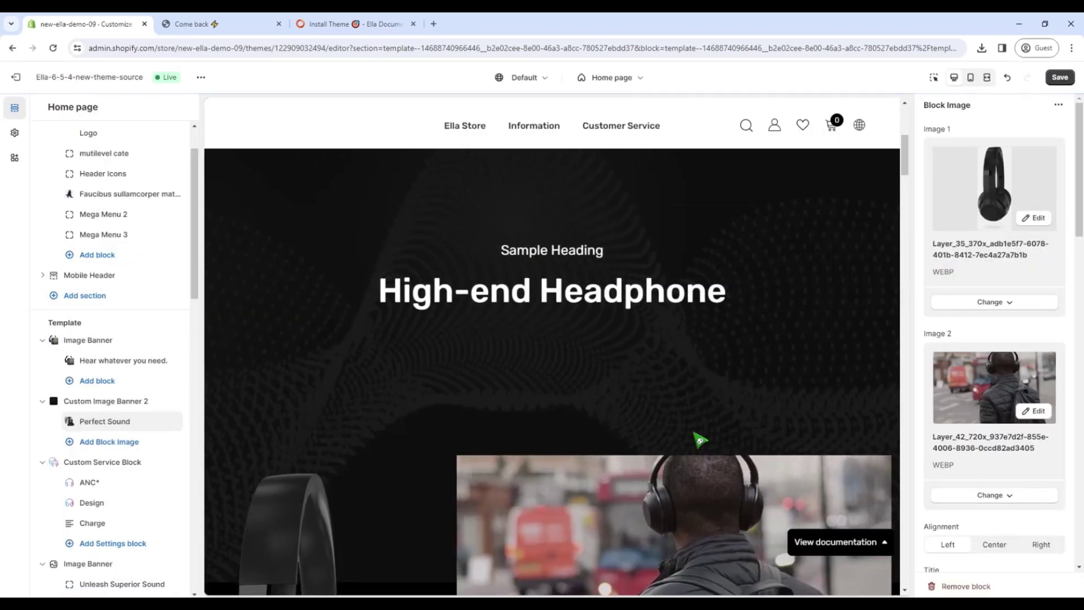
{"action": "scroll", "coordinate": [695, 442], "scroll_direction": "down", "scroll_amount": 3}
{"action": "scroll", "coordinate": [695, 442], "scroll_direction": "down", "scroll_amount": 2}
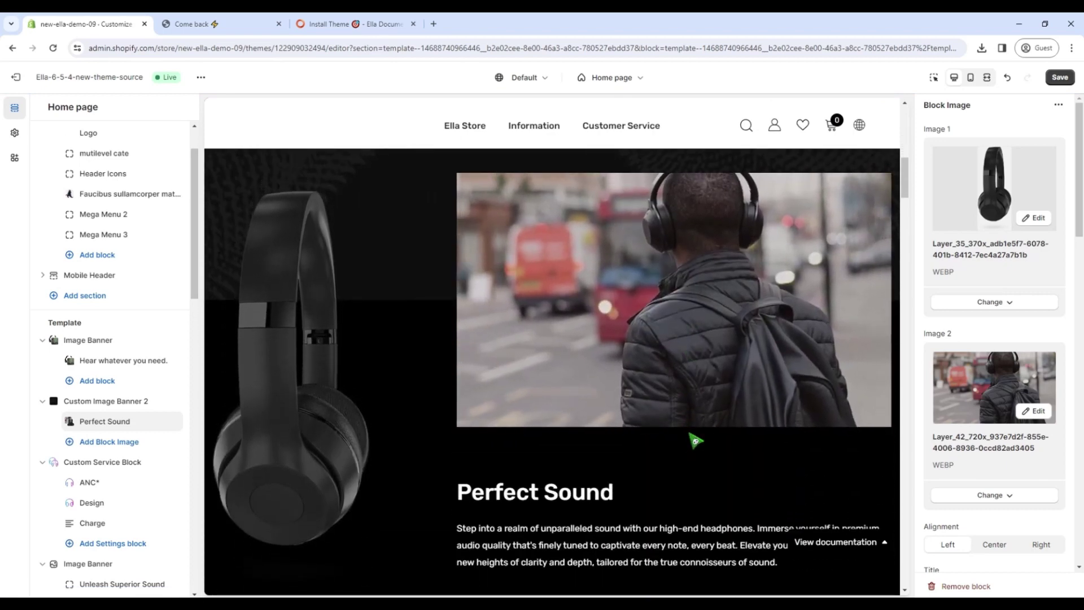
- Set the Custom Service Block's background image to the dark concentric-ring Layer_83_1920x PNG
{"action": "scroll", "coordinate": [695, 441], "scroll_direction": "down", "scroll_amount": 2}
{"action": "left_click", "coordinate": [696, 442]}
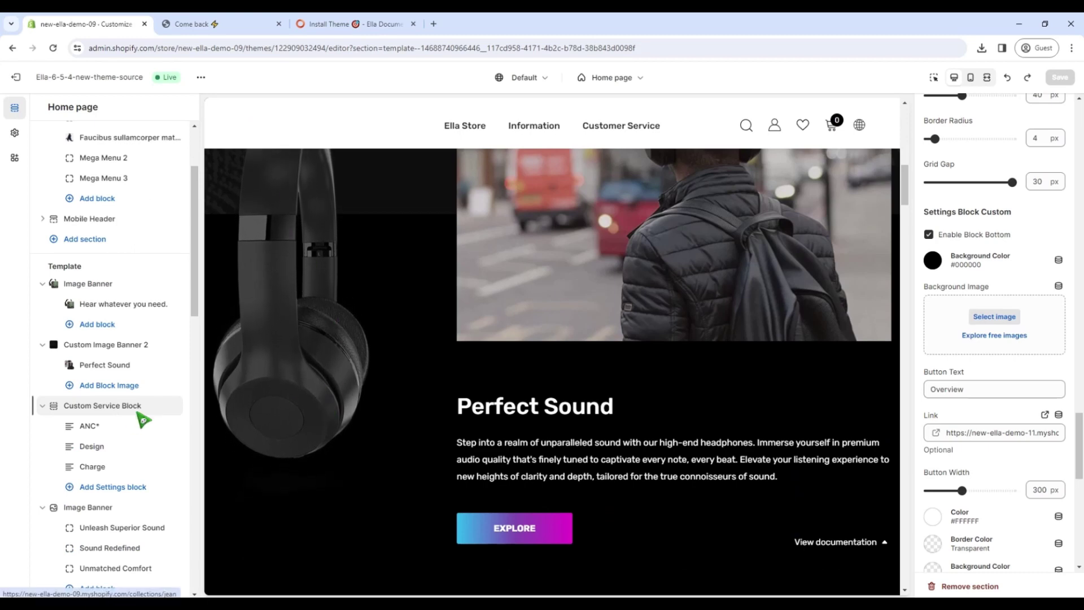
{"action": "mouse_move", "coordinate": [172, 418]}
{"action": "scroll", "coordinate": [654, 430], "scroll_direction": "down", "scroll_amount": 8}
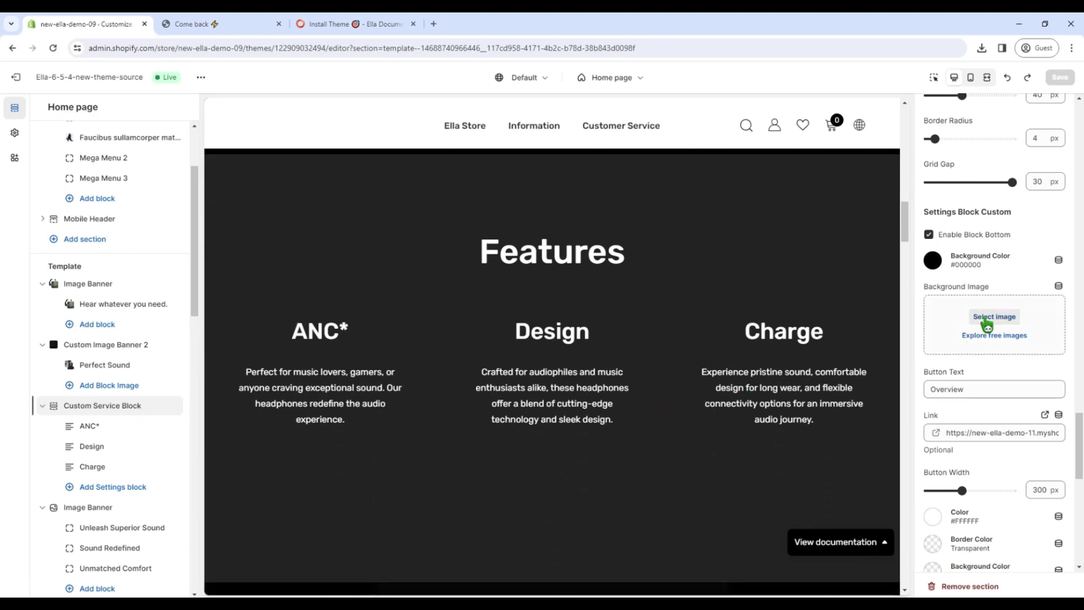
{"action": "scroll", "coordinate": [989, 320], "scroll_direction": "up", "scroll_amount": 8}
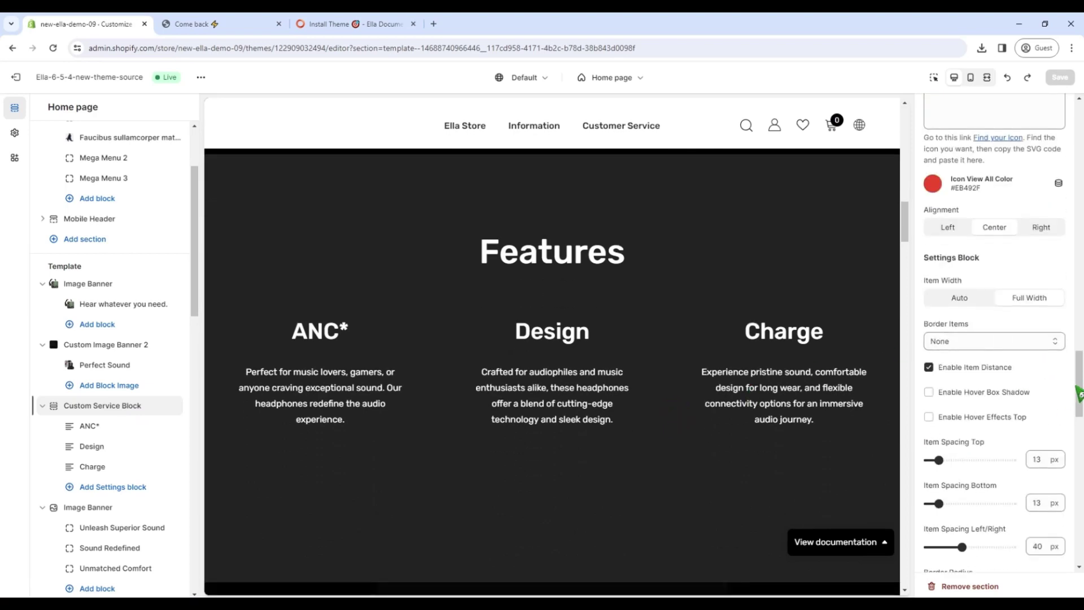
{"action": "scroll", "coordinate": [1079, 395], "scroll_direction": "up", "scroll_amount": 10}
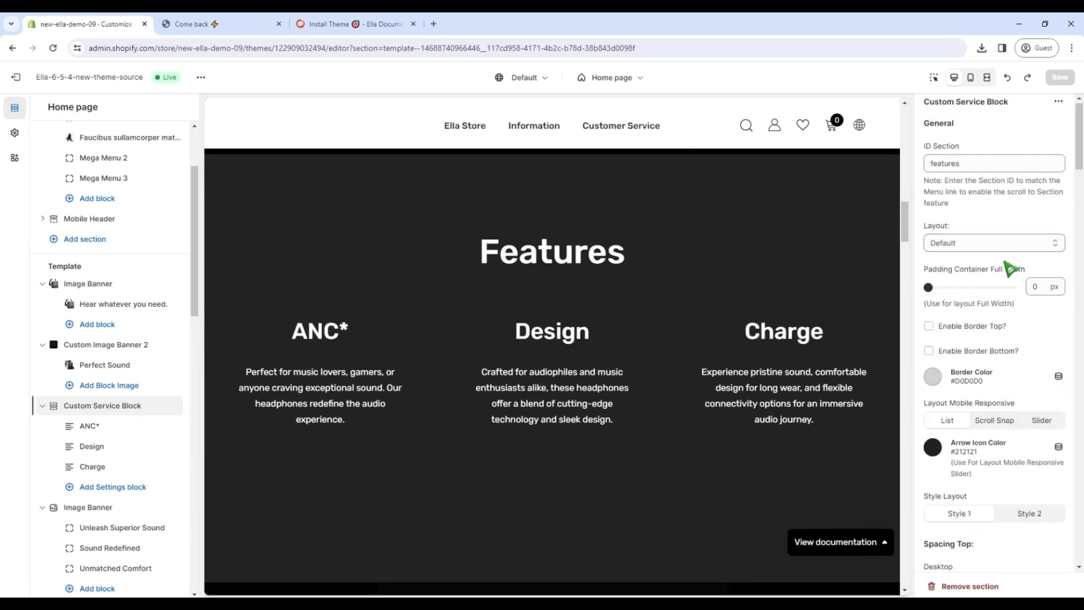
{"action": "scroll", "coordinate": [1008, 274], "scroll_direction": "down", "scroll_amount": 9}
{"action": "scroll", "coordinate": [971, 356], "scroll_direction": "down", "scroll_amount": 3}
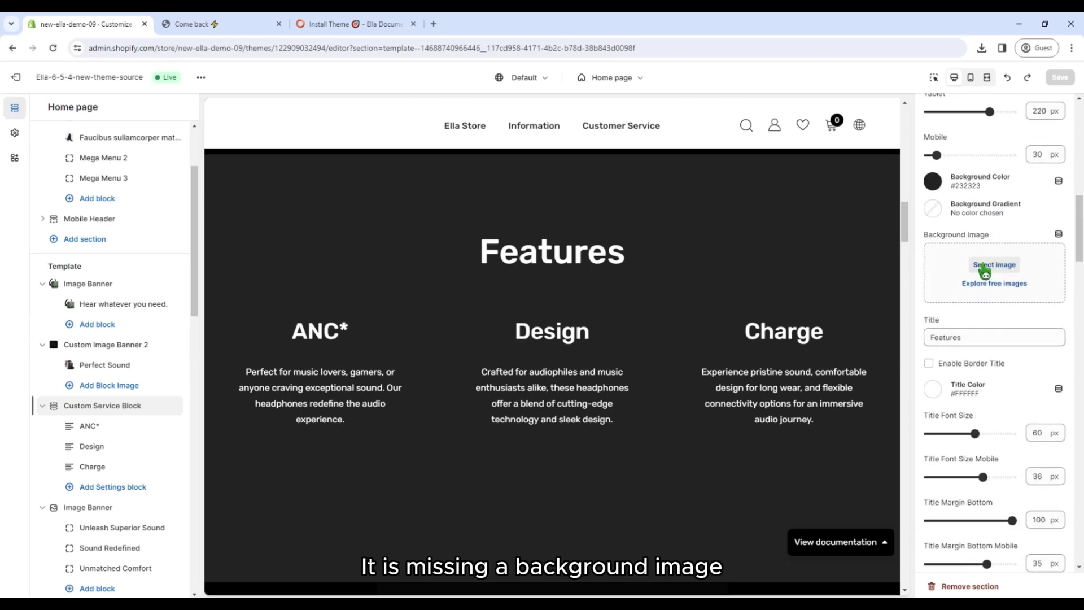
{"action": "left_click", "coordinate": [984, 265]}
{"action": "scroll", "coordinate": [551, 384], "scroll_direction": "down", "scroll_amount": 10}
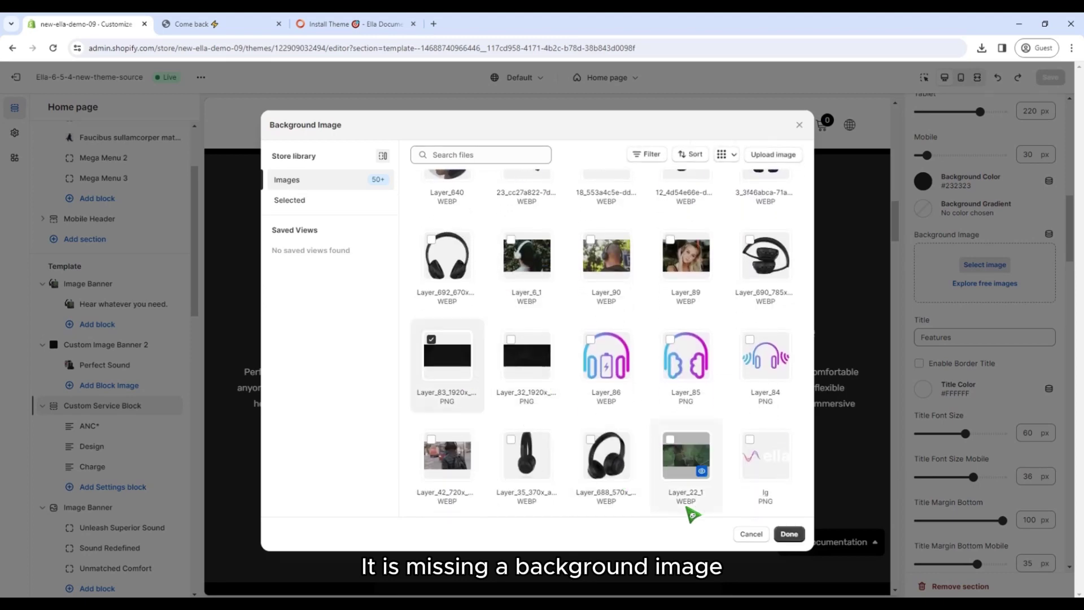
{"action": "left_click", "coordinate": [788, 535]}
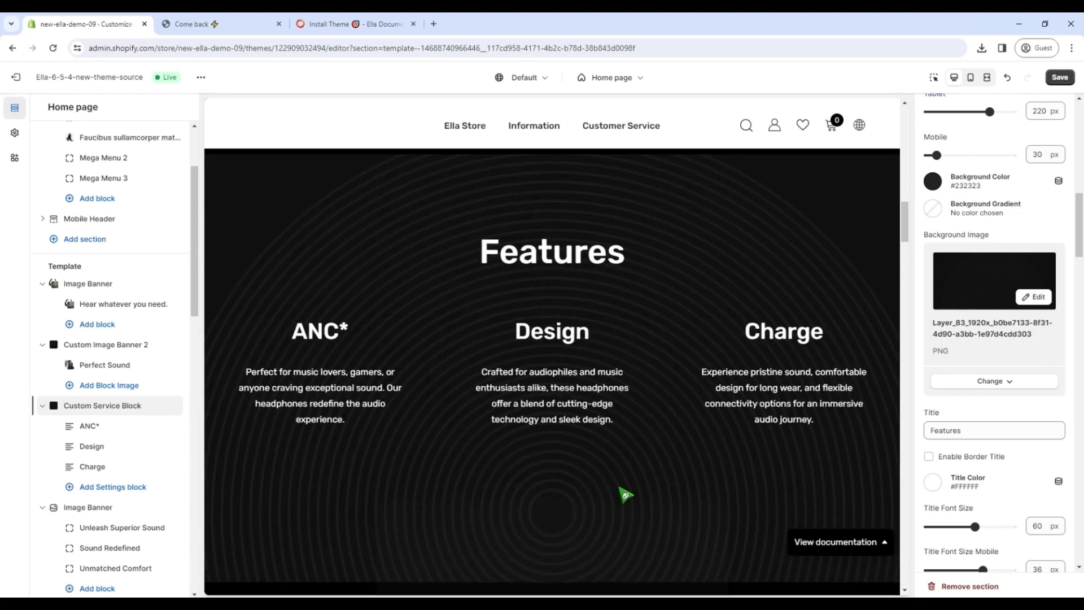
- Give the ANC* feature the Layer_84 headphone icon image
{"action": "left_click", "coordinate": [88, 426]}
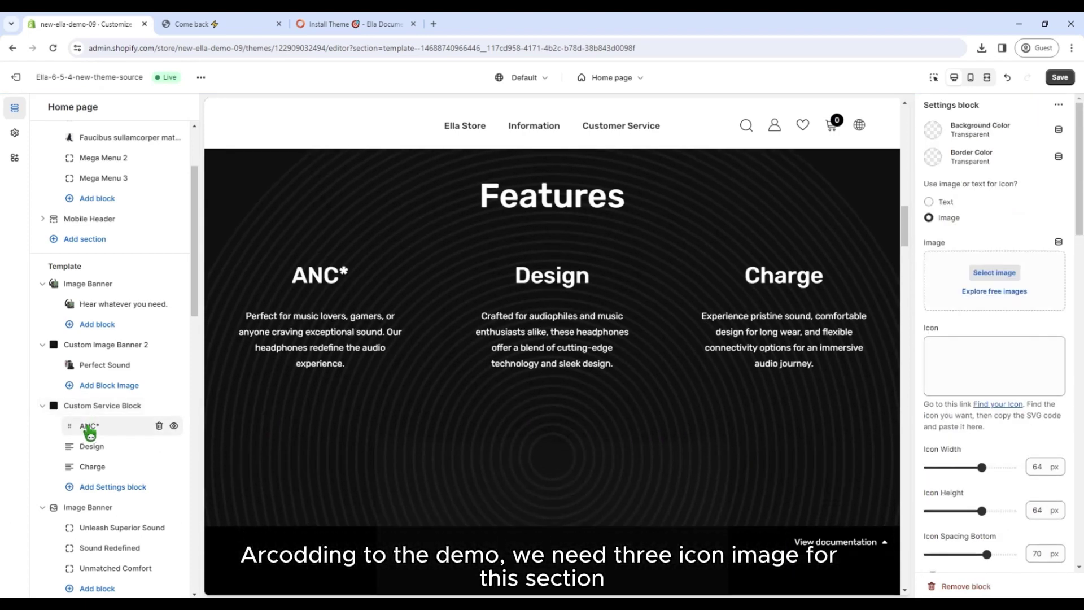
{"action": "left_click", "coordinate": [976, 273]}
{"action": "scroll", "coordinate": [633, 395], "scroll_direction": "down", "scroll_amount": 5}
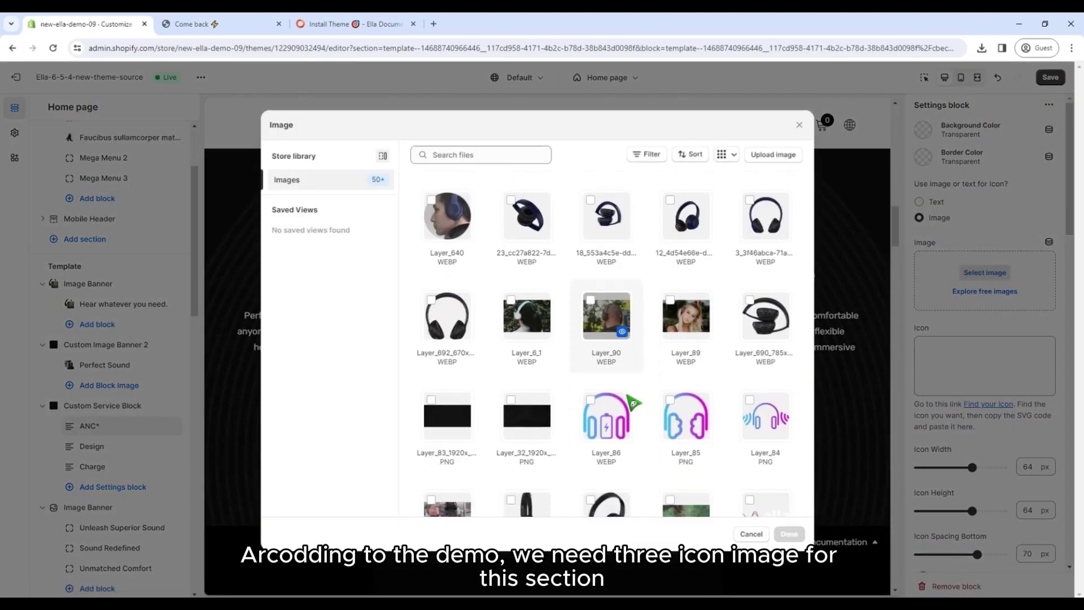
{"action": "left_click", "coordinate": [762, 415]}
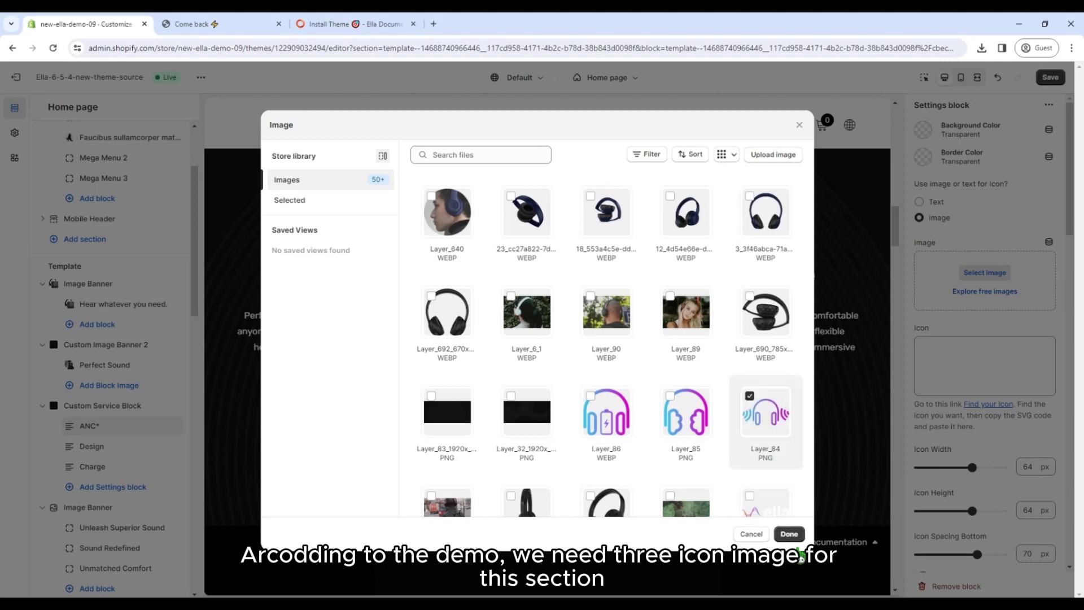
{"action": "left_click", "coordinate": [789, 533]}
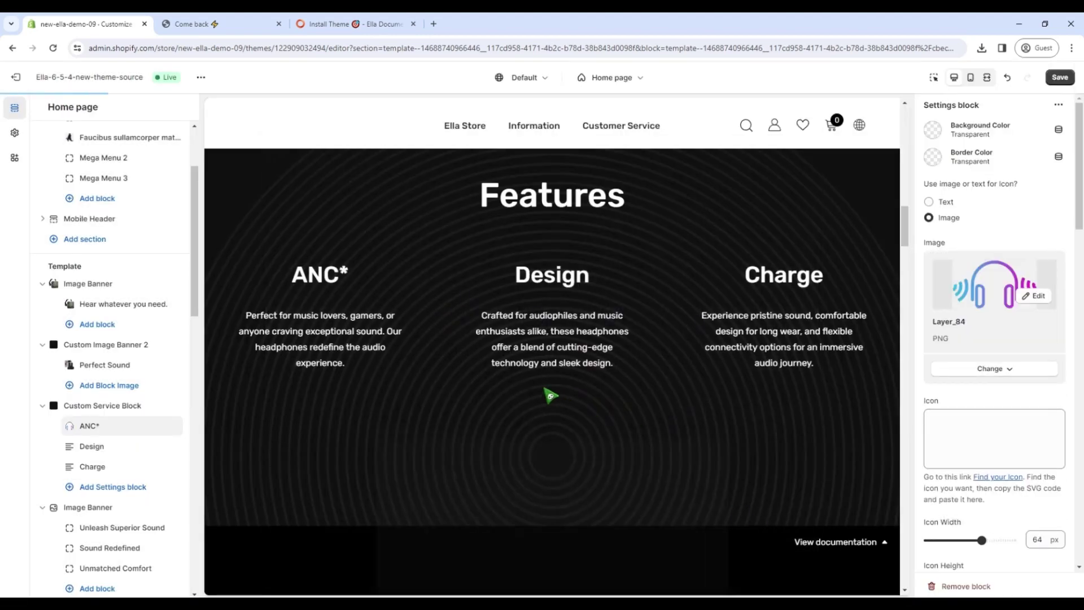
- Give the Design feature the Layer_85 headphone icon image
{"action": "left_click", "coordinate": [122, 449]}
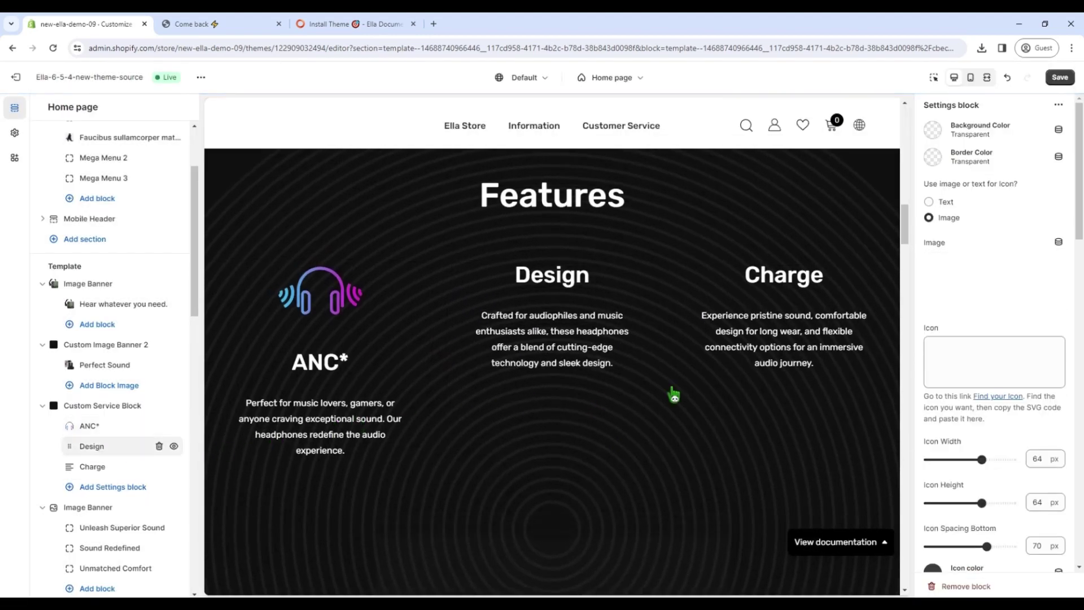
{"action": "left_click", "coordinate": [998, 274]}
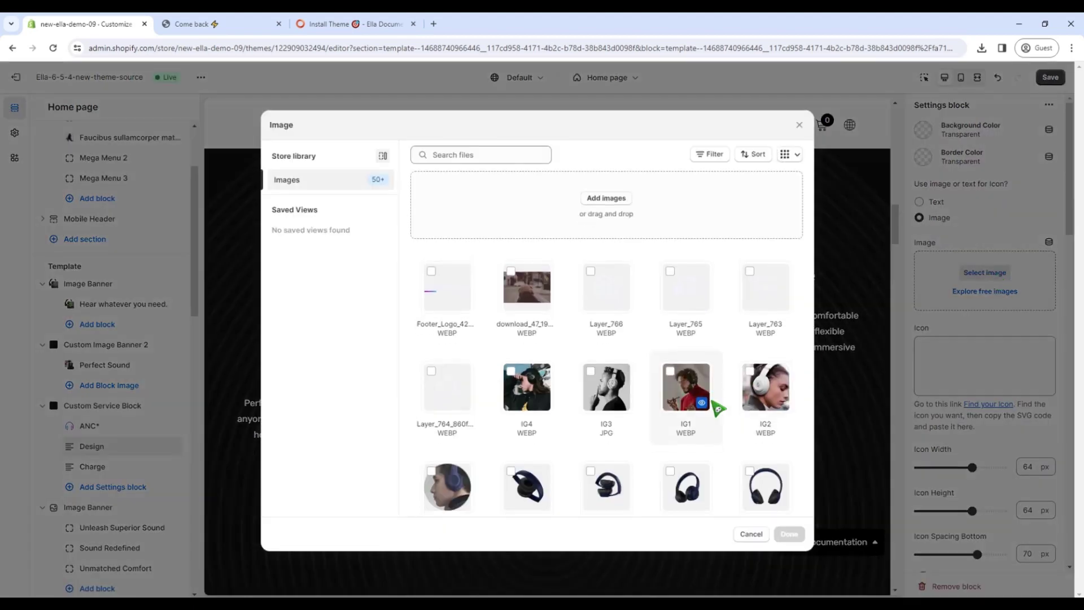
{"action": "scroll", "coordinate": [705, 418], "scroll_direction": "down", "scroll_amount": 3}
{"action": "left_click", "coordinate": [686, 467]}
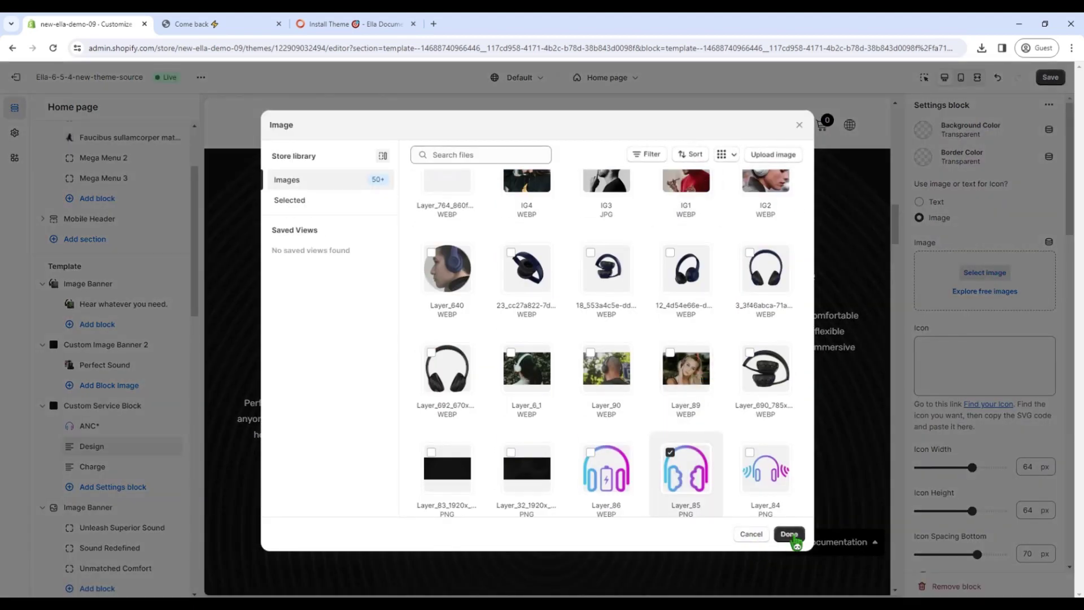
{"action": "left_click", "coordinate": [790, 535]}
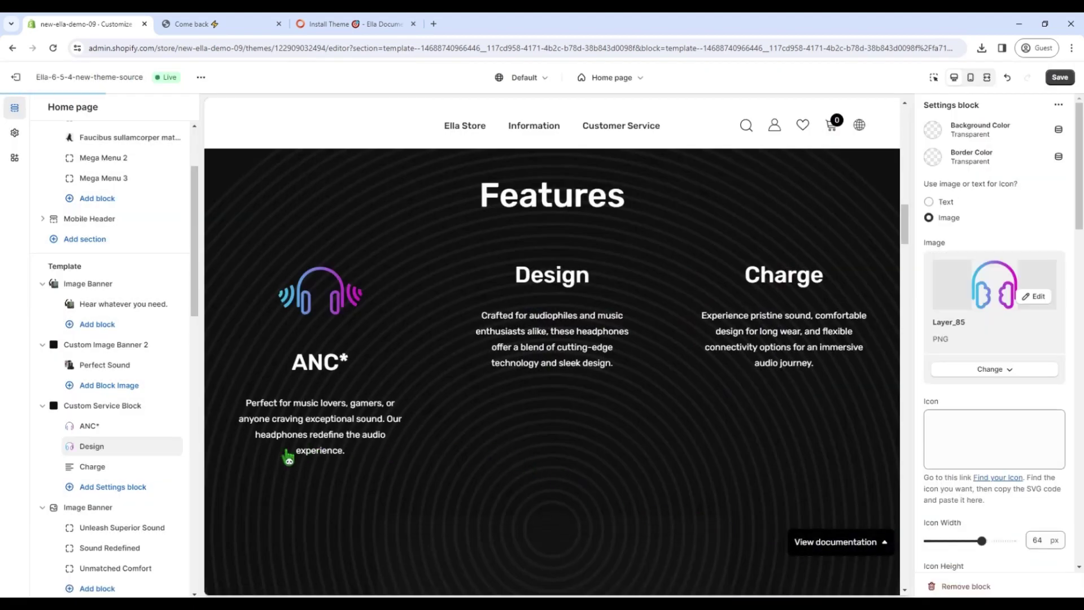
- Give the Charge feature the pink-and-blue battery headphone icon Layer_86
{"action": "left_click", "coordinate": [85, 467]}
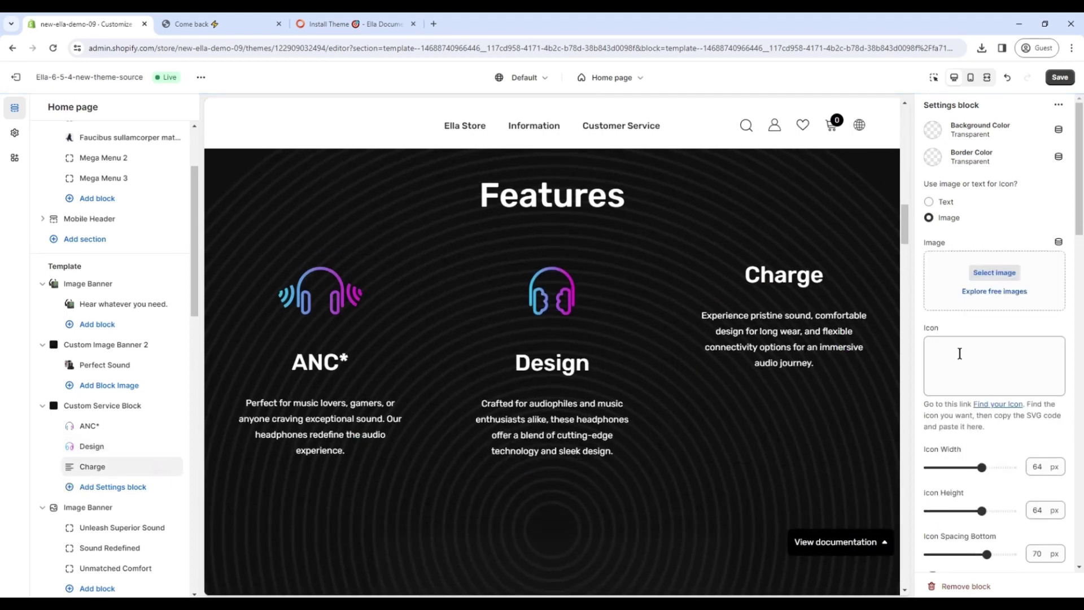
{"action": "left_click", "coordinate": [994, 274]}
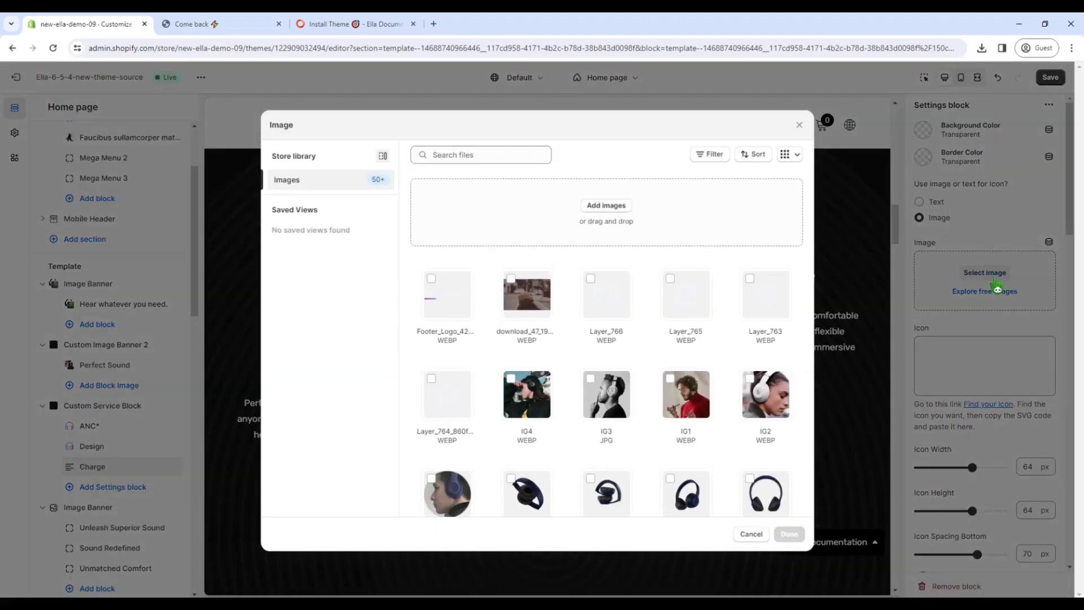
{"action": "scroll", "coordinate": [706, 423], "scroll_direction": "down", "scroll_amount": 5}
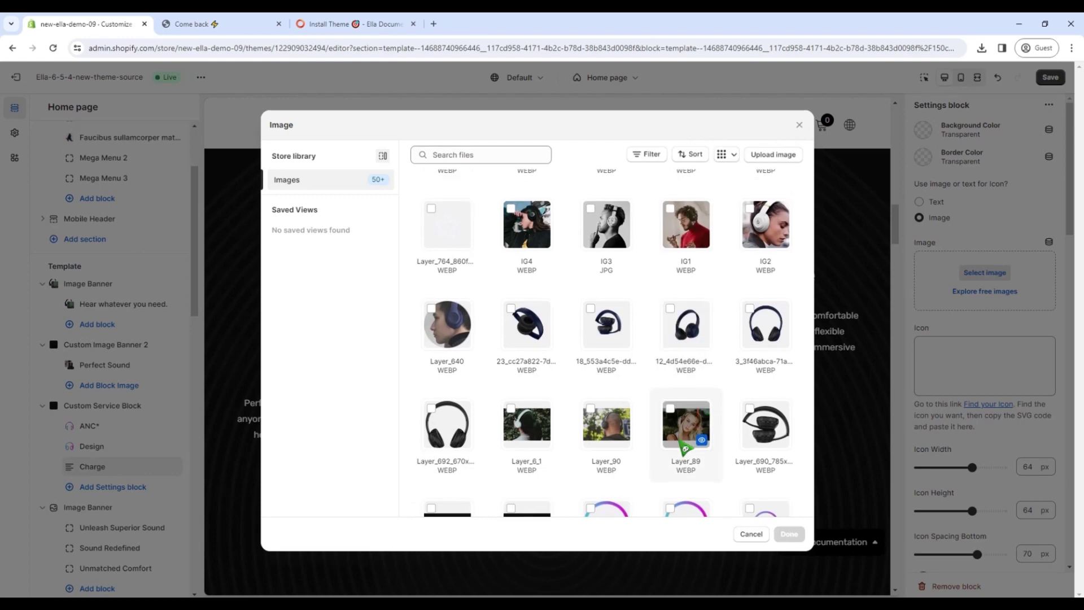
{"action": "left_click", "coordinate": [686, 440]}
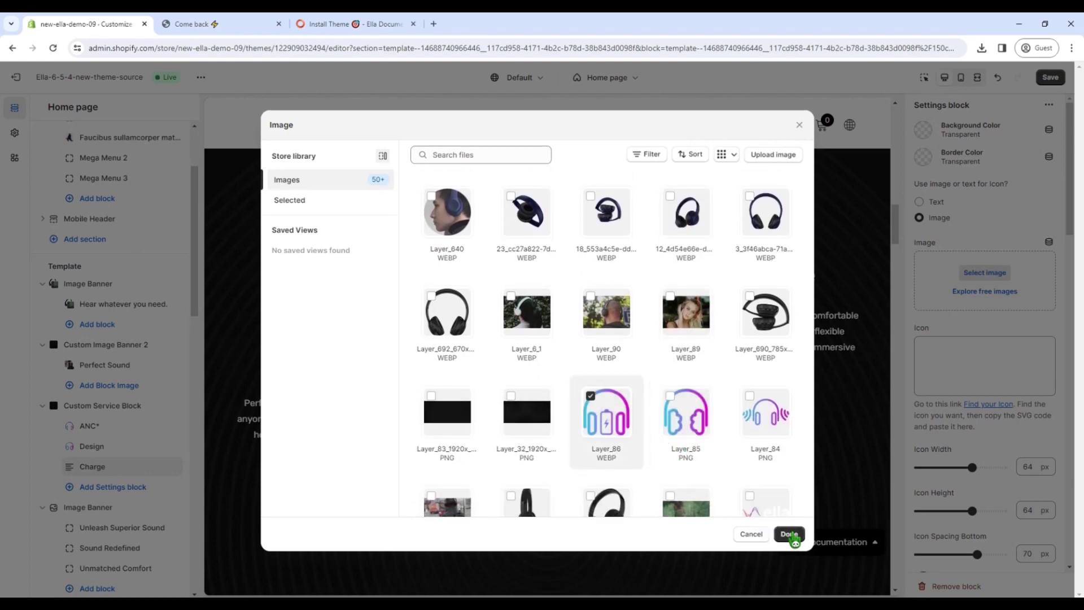
{"action": "left_click", "coordinate": [788, 534]}
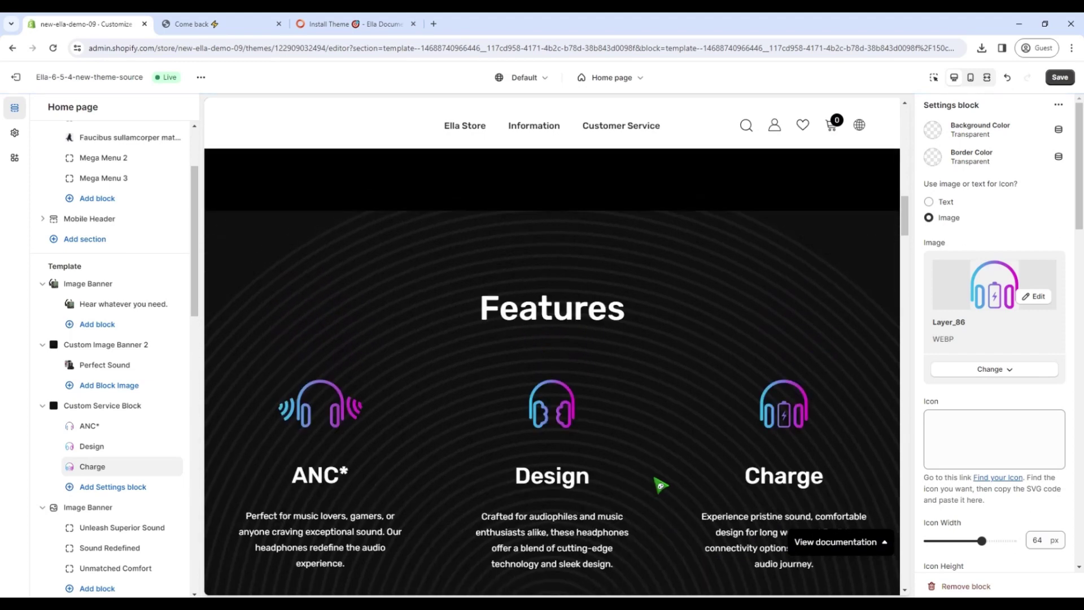
{"action": "scroll", "coordinate": [579, 470], "scroll_direction": "down", "scroll_amount": 2}
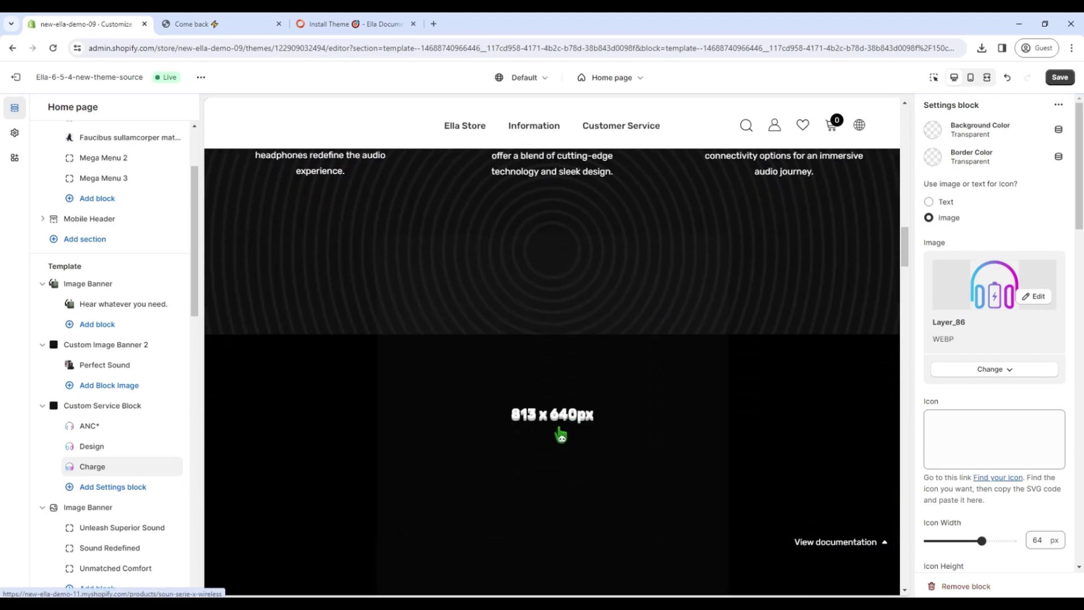
- Set the Custom Service Block's bottom background image to the folded headphones Layer_690_785x
{"action": "left_click", "coordinate": [106, 407]}
{"action": "scroll", "coordinate": [985, 389], "scroll_direction": "down", "scroll_amount": 4}
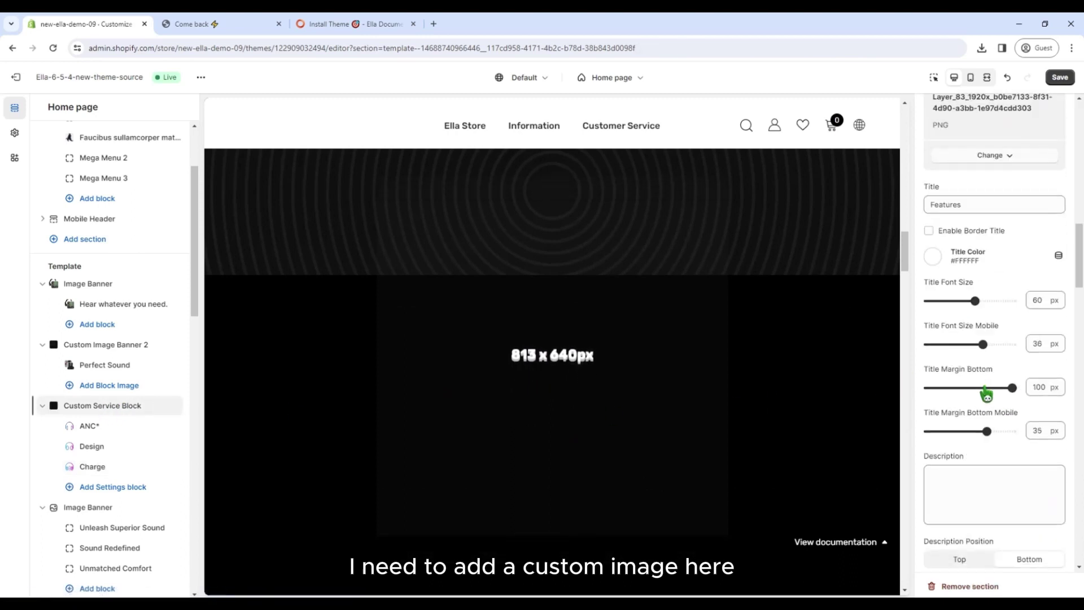
{"action": "scroll", "coordinate": [986, 395], "scroll_direction": "down", "scroll_amount": 15}
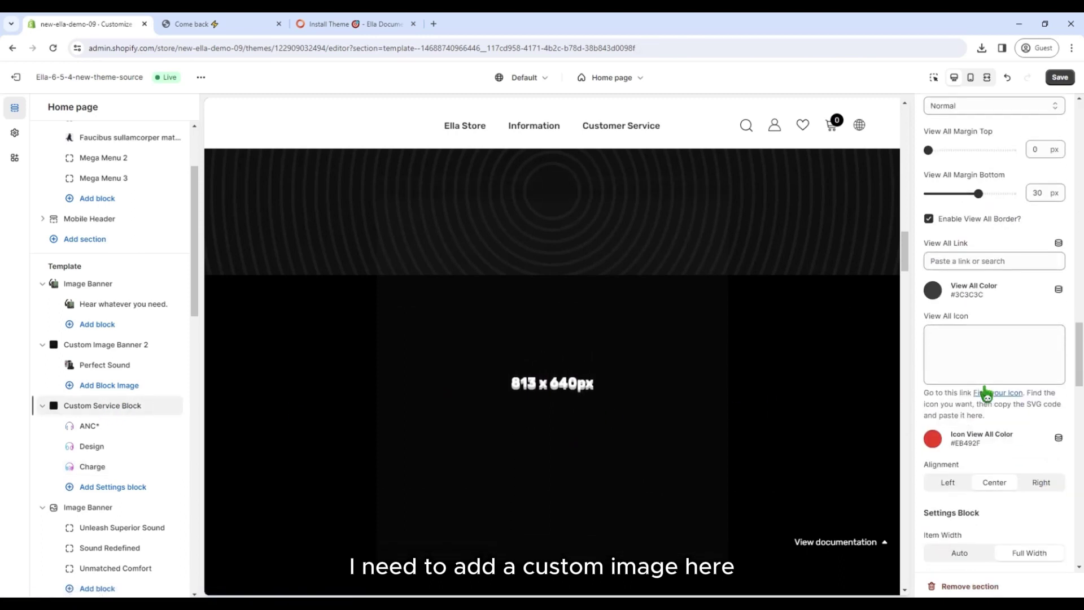
{"action": "scroll", "coordinate": [986, 394], "scroll_direction": "down", "scroll_amount": 12}
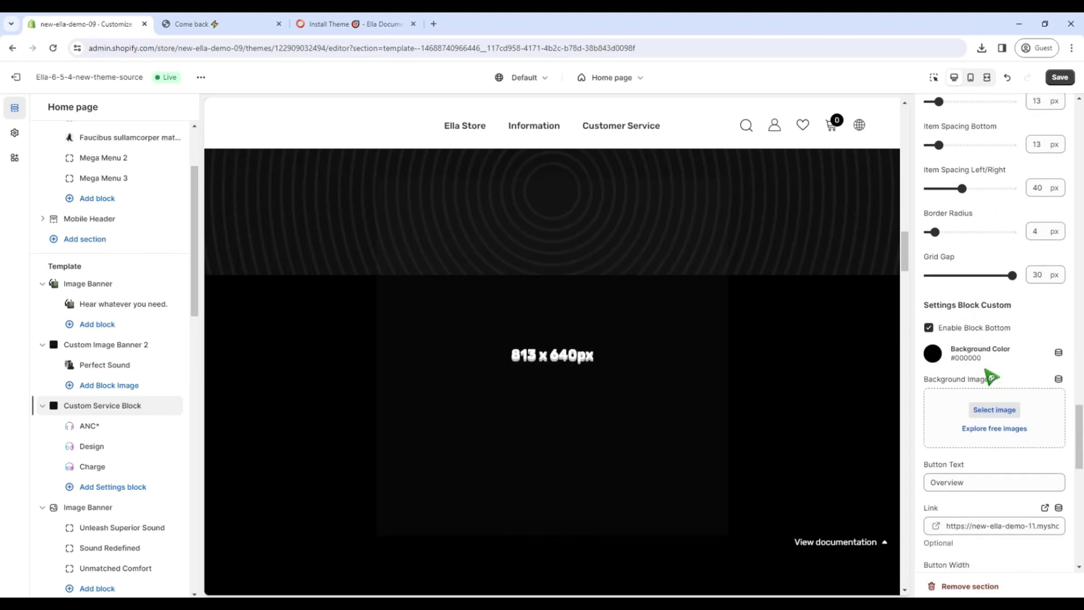
{"action": "scroll", "coordinate": [991, 377], "scroll_direction": "down", "scroll_amount": 1}
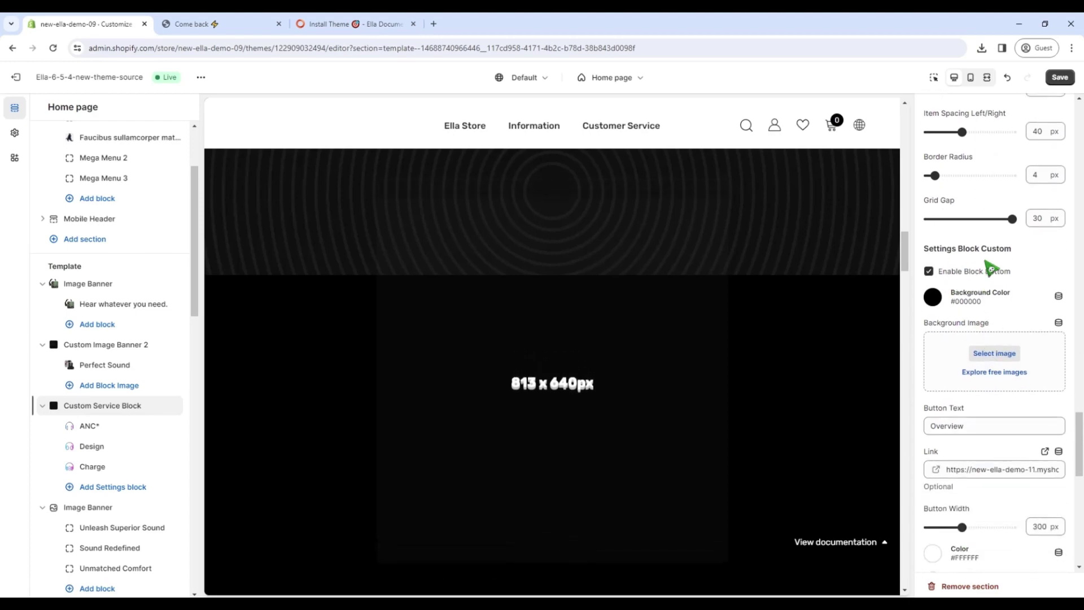
{"action": "left_click", "coordinate": [994, 355]}
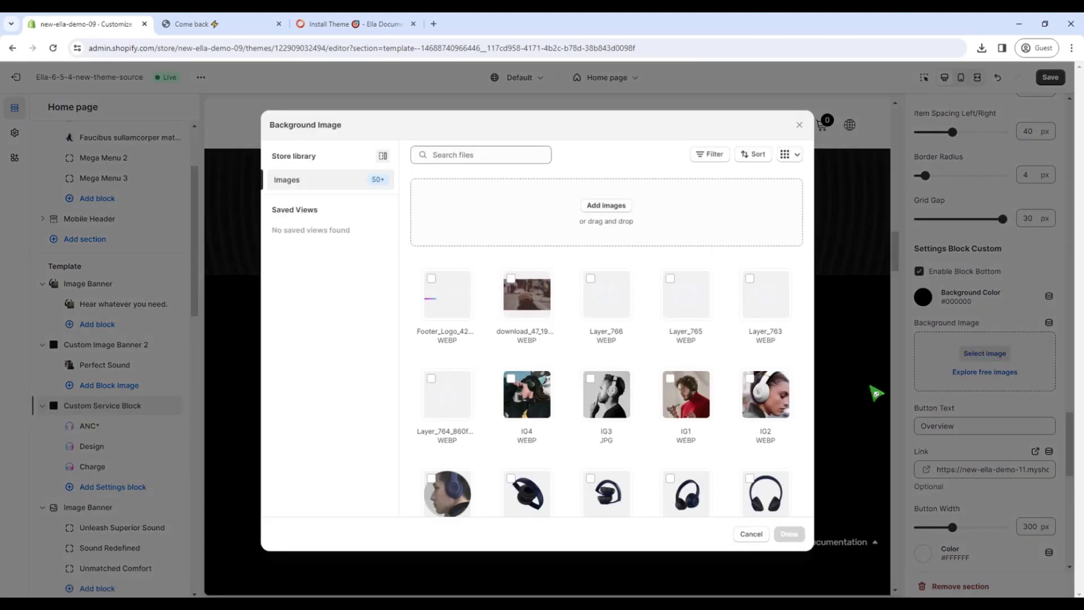
{"action": "scroll", "coordinate": [768, 427], "scroll_direction": "down", "scroll_amount": 5}
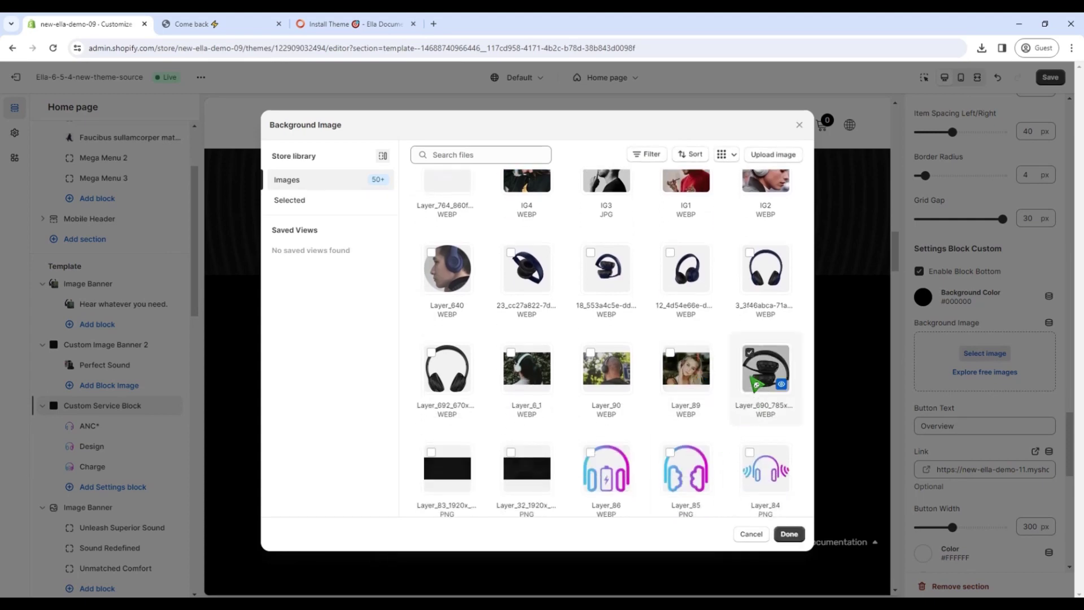
{"action": "left_click", "coordinate": [784, 536]}
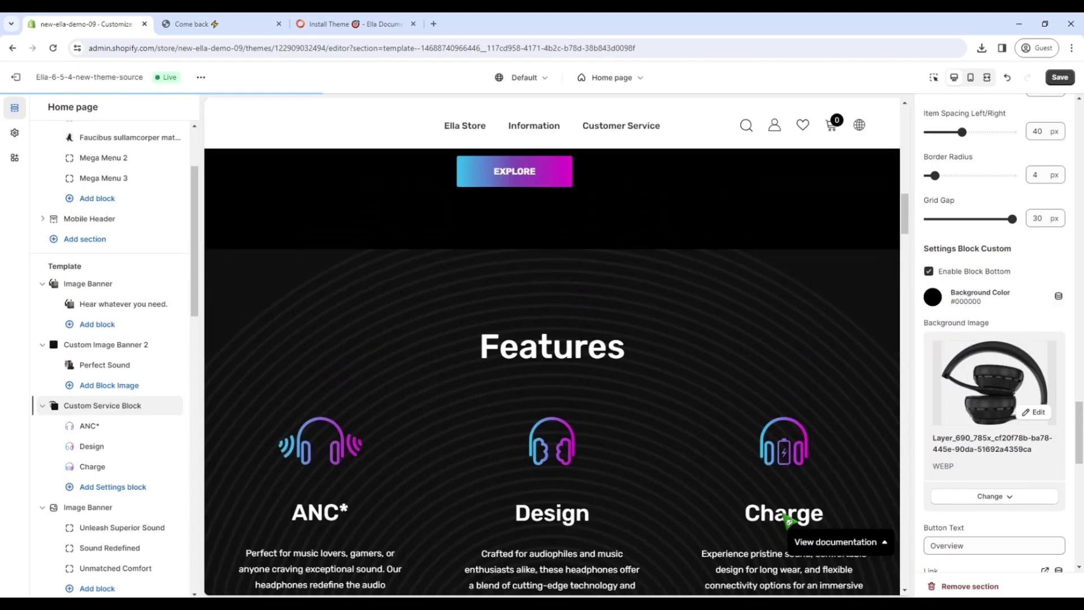
{"action": "scroll", "coordinate": [787, 521], "scroll_direction": "down", "scroll_amount": 10}
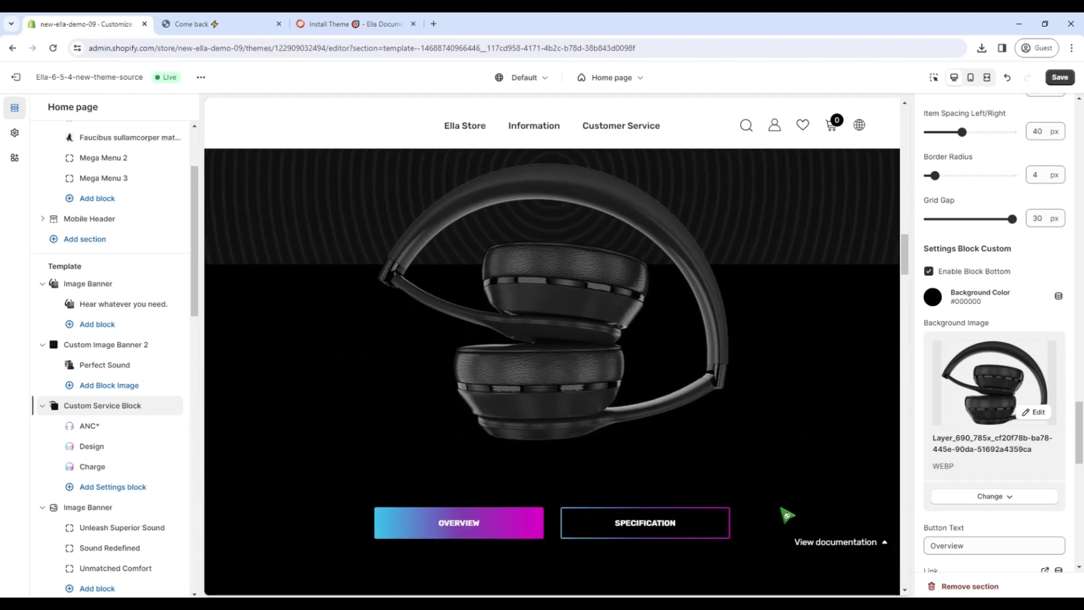
{"action": "scroll", "coordinate": [786, 516], "scroll_direction": "down", "scroll_amount": 7}
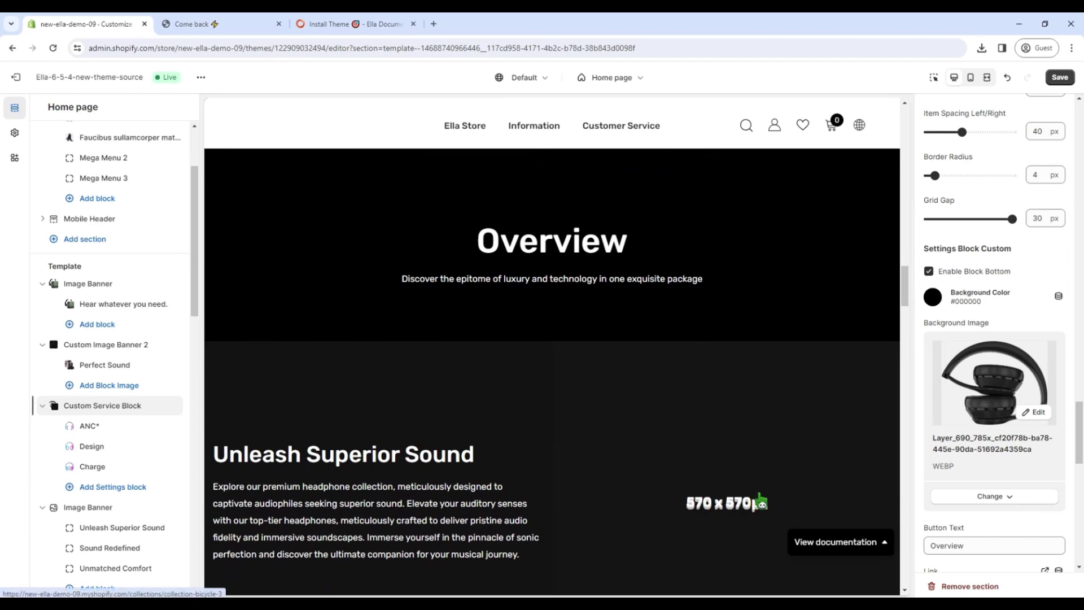
{"action": "scroll", "coordinate": [460, 351], "scroll_direction": "down", "scroll_amount": 4}
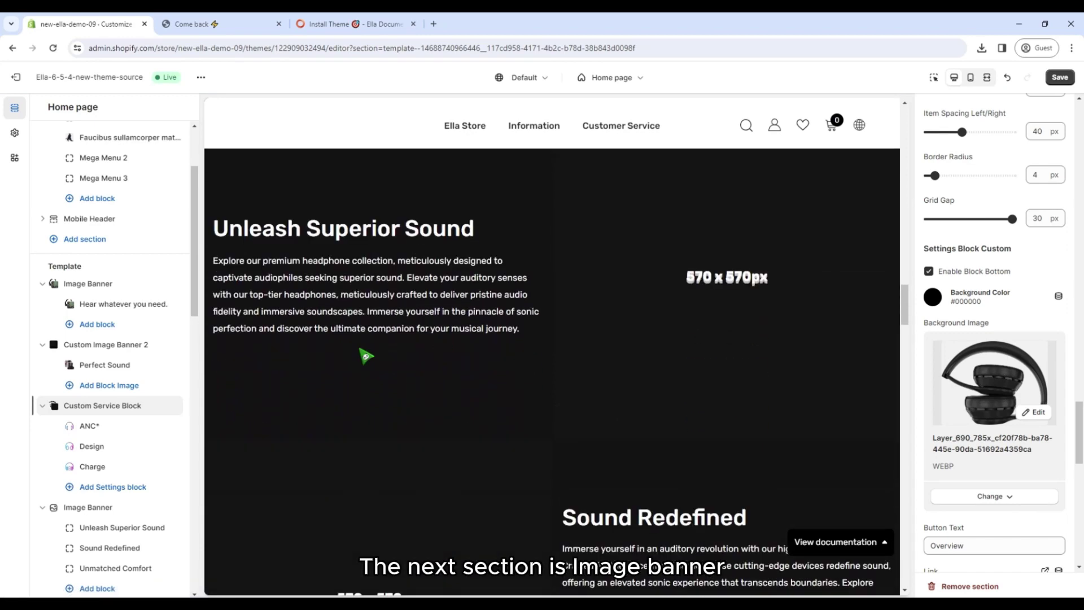
- Set the Unleash Superior Sound banner's first image to Layer_89, the woman in headphones
{"action": "scroll", "coordinate": [113, 430], "scroll_direction": "down", "scroll_amount": 3}
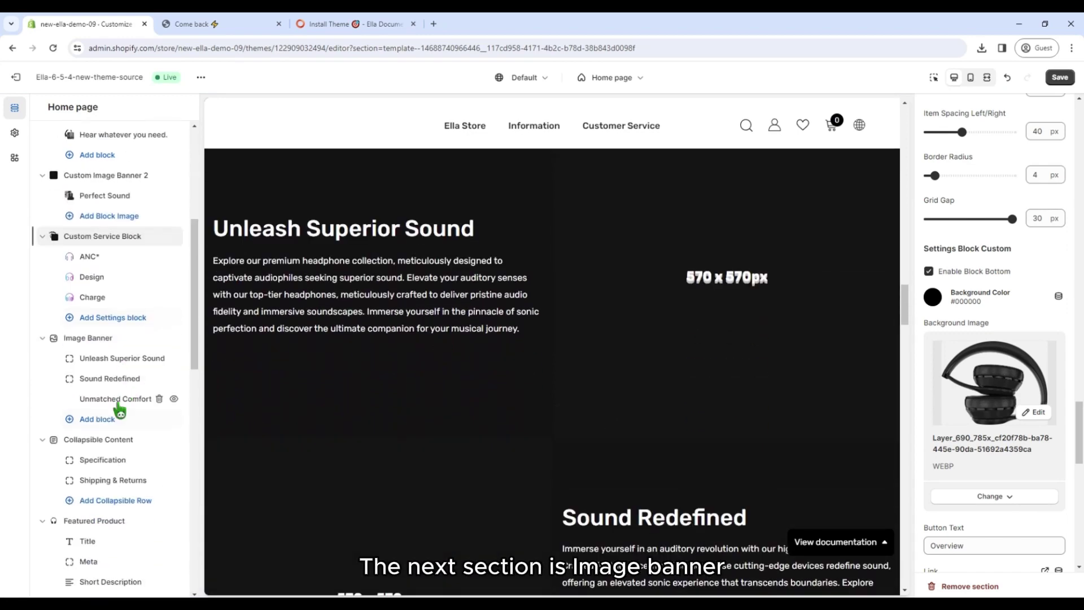
{"action": "left_click", "coordinate": [105, 339]}
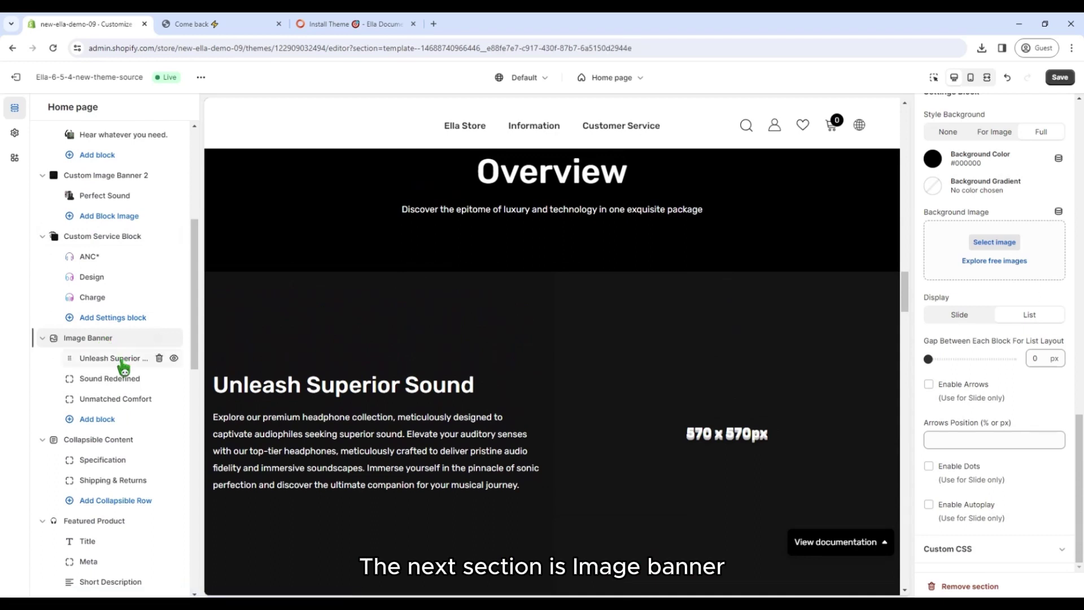
{"action": "left_click", "coordinate": [113, 358]}
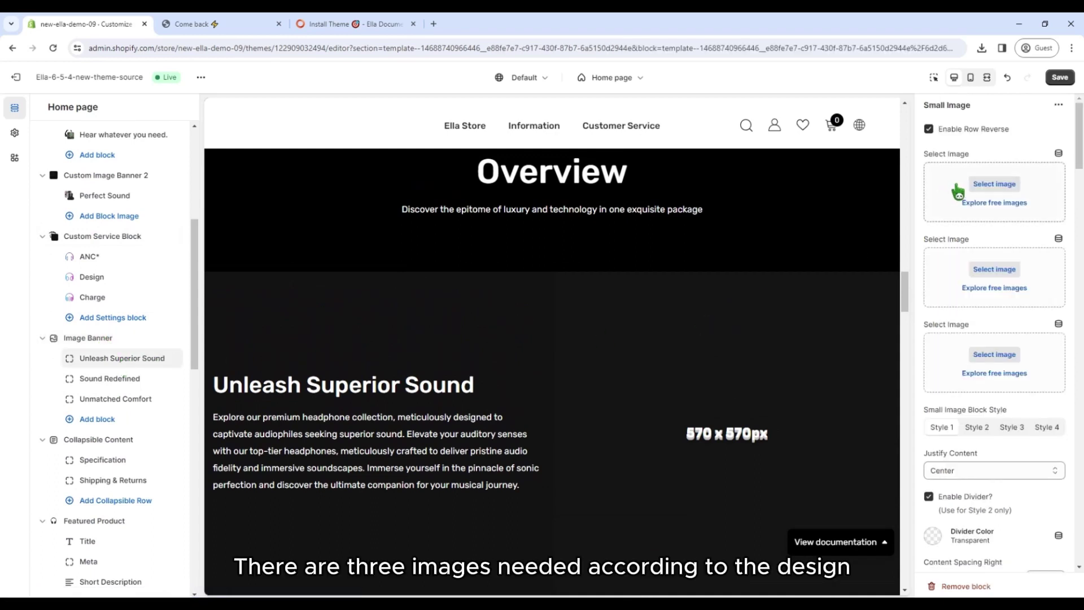
{"action": "left_click", "coordinate": [957, 190]}
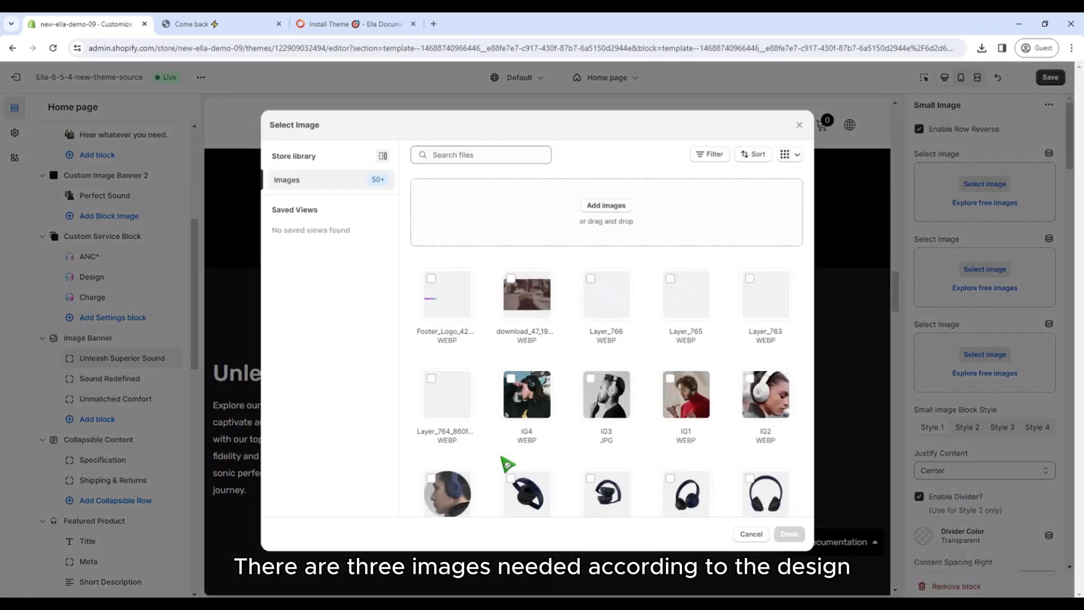
{"action": "scroll", "coordinate": [559, 441], "scroll_direction": "down", "scroll_amount": 5}
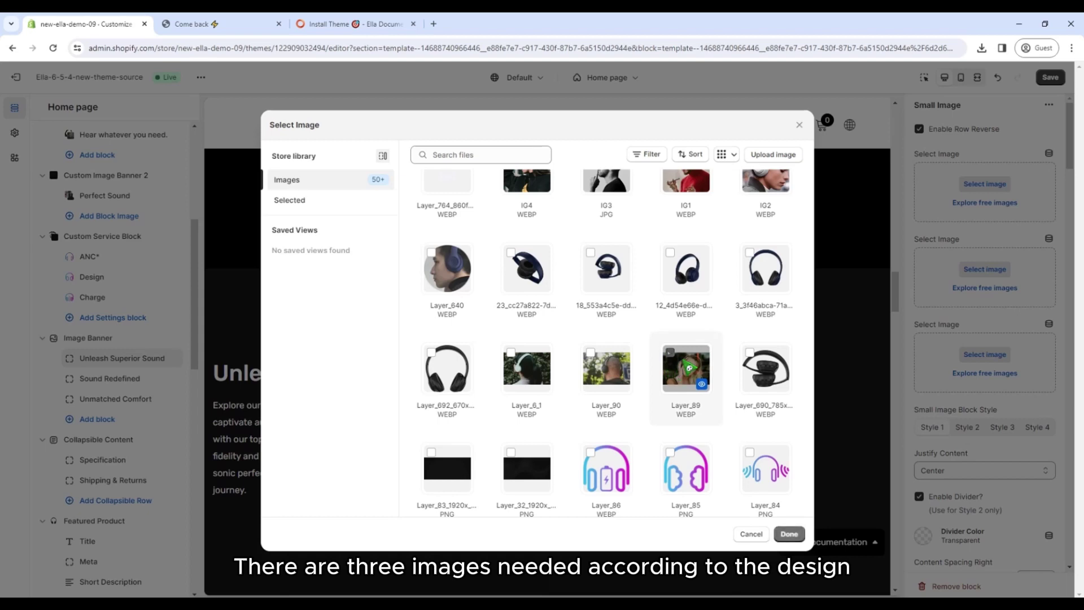
{"action": "left_click", "coordinate": [789, 535]}
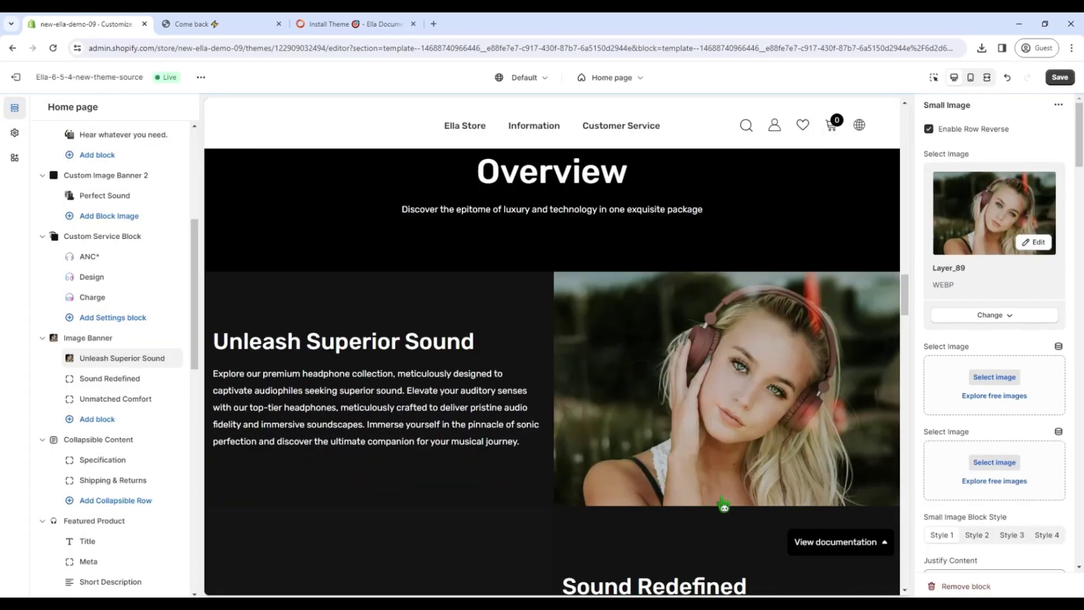
{"action": "scroll", "coordinate": [559, 468], "scroll_direction": "down", "scroll_amount": 2}
{"action": "scroll", "coordinate": [559, 467], "scroll_direction": "down", "scroll_amount": 2}
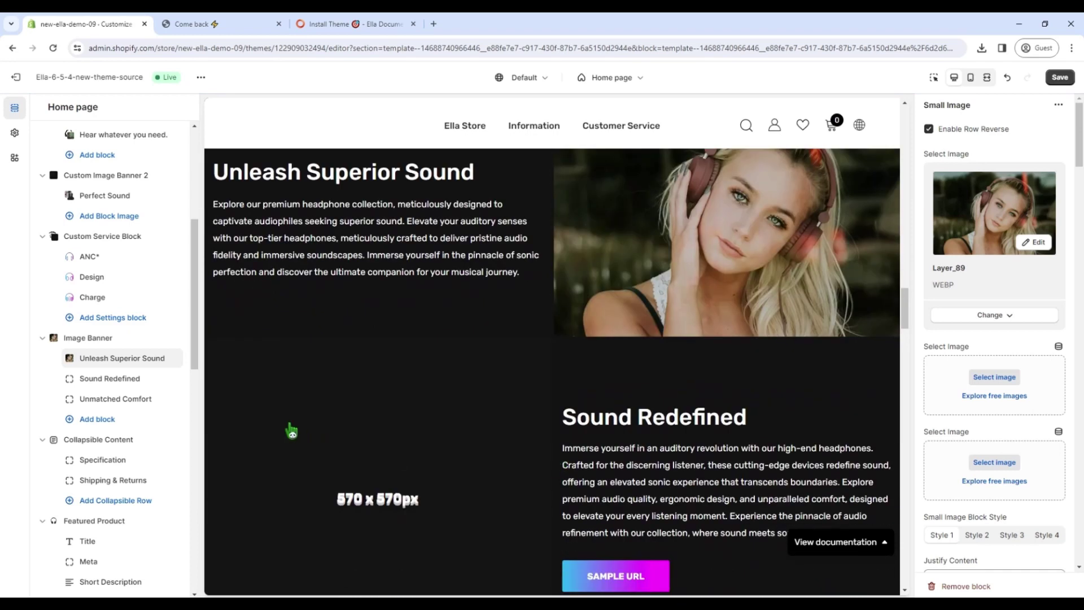
- Set the Sound Redefined banner's image to Layer_90, a man seen from behind
{"action": "left_click", "coordinate": [131, 384]}
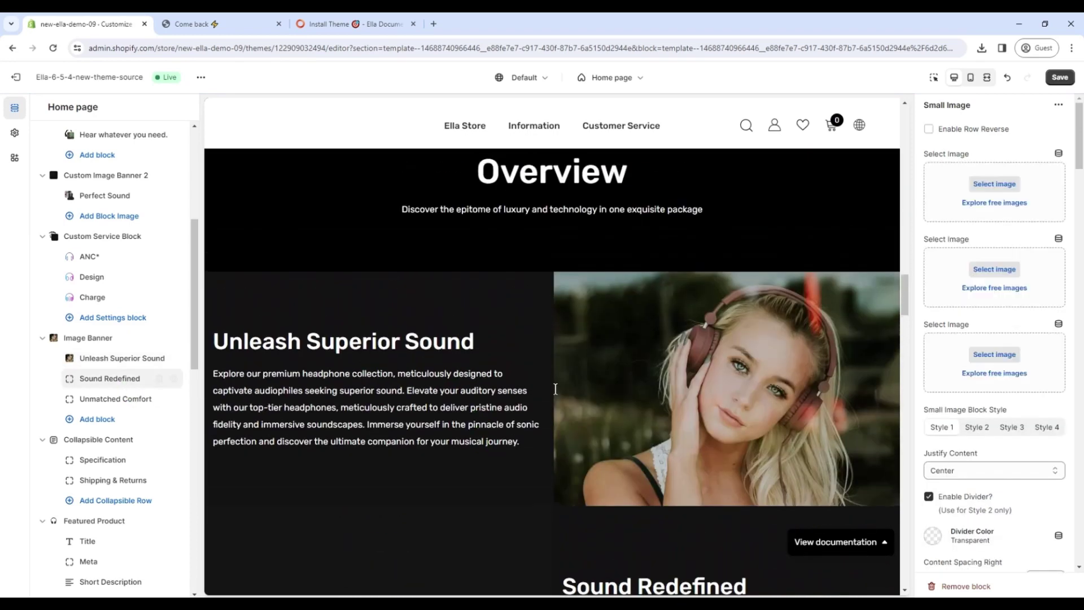
{"action": "left_click", "coordinate": [936, 206]}
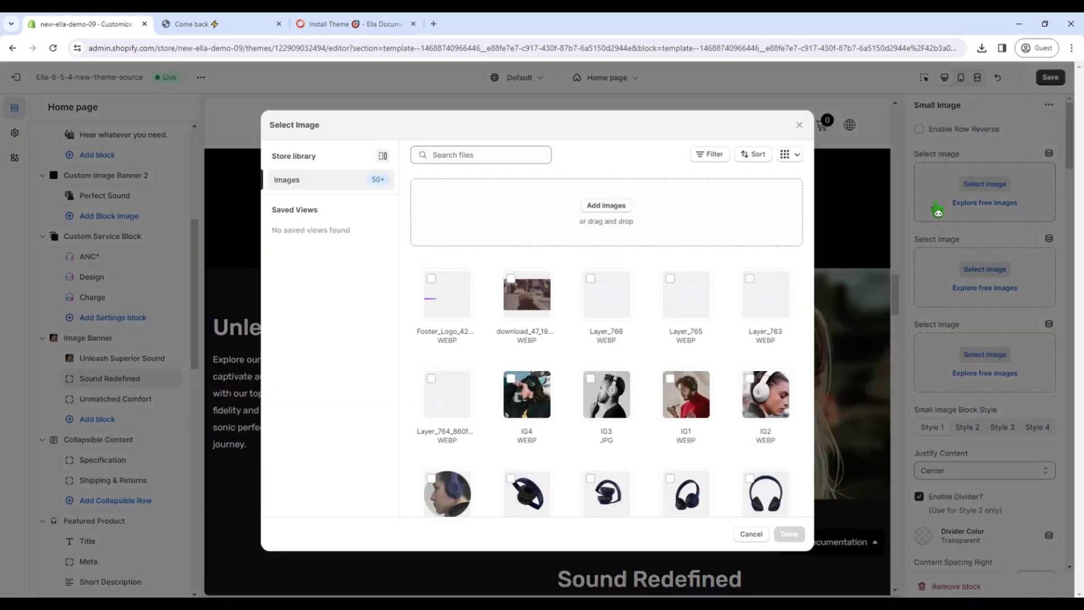
{"action": "scroll", "coordinate": [701, 417], "scroll_direction": "down", "scroll_amount": 2}
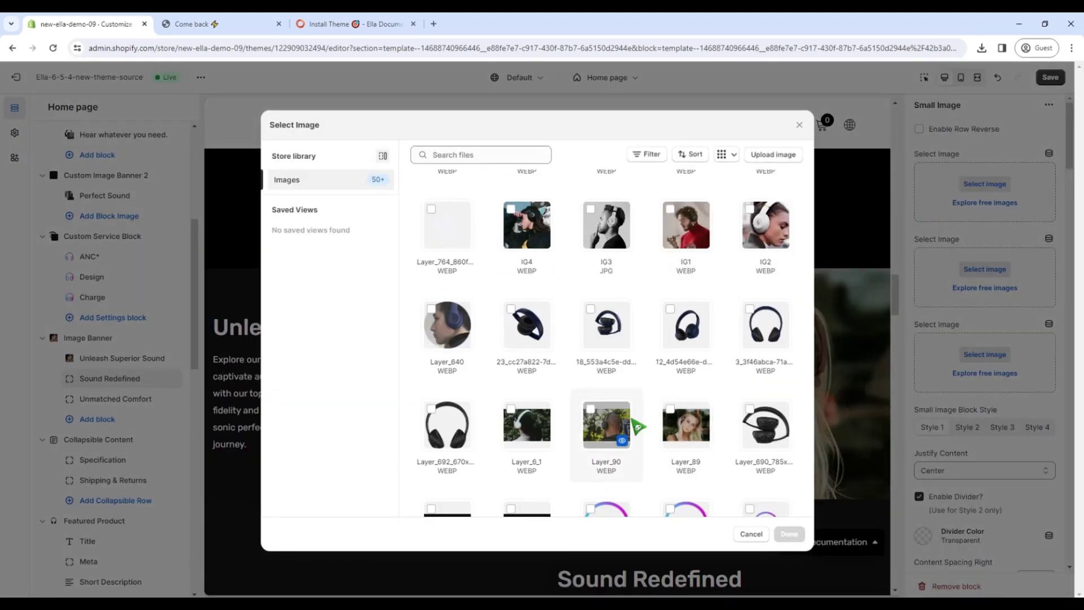
{"action": "left_click", "coordinate": [607, 433]}
{"action": "left_click", "coordinate": [789, 533]}
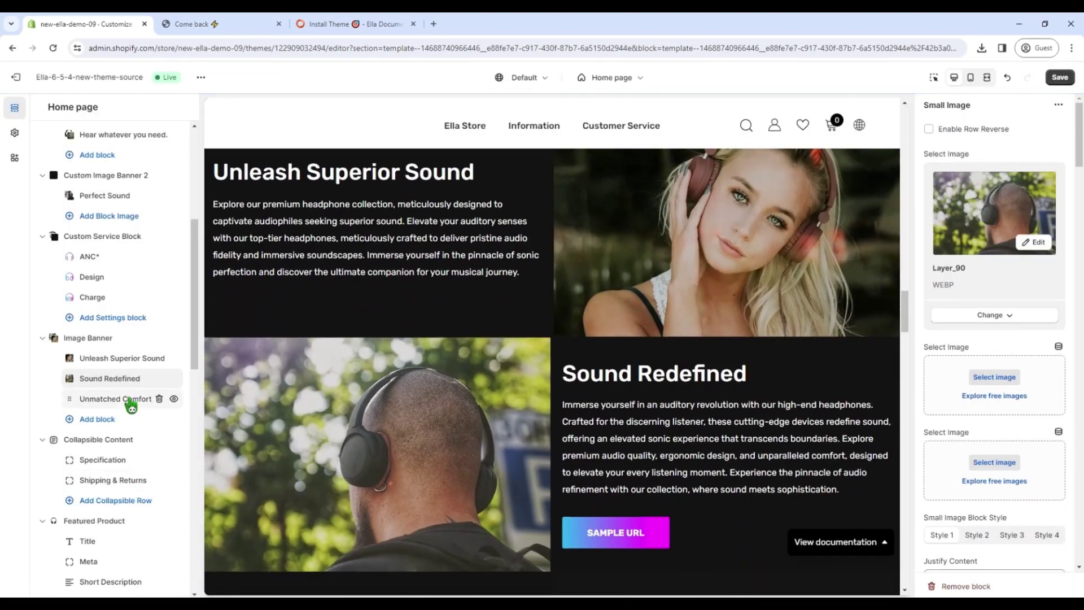
- Set the Unmatched Comfort banner's first image to Layer_6_1, the woman in white headphones
{"action": "left_click", "coordinate": [131, 401]}
{"action": "left_click", "coordinate": [939, 206]}
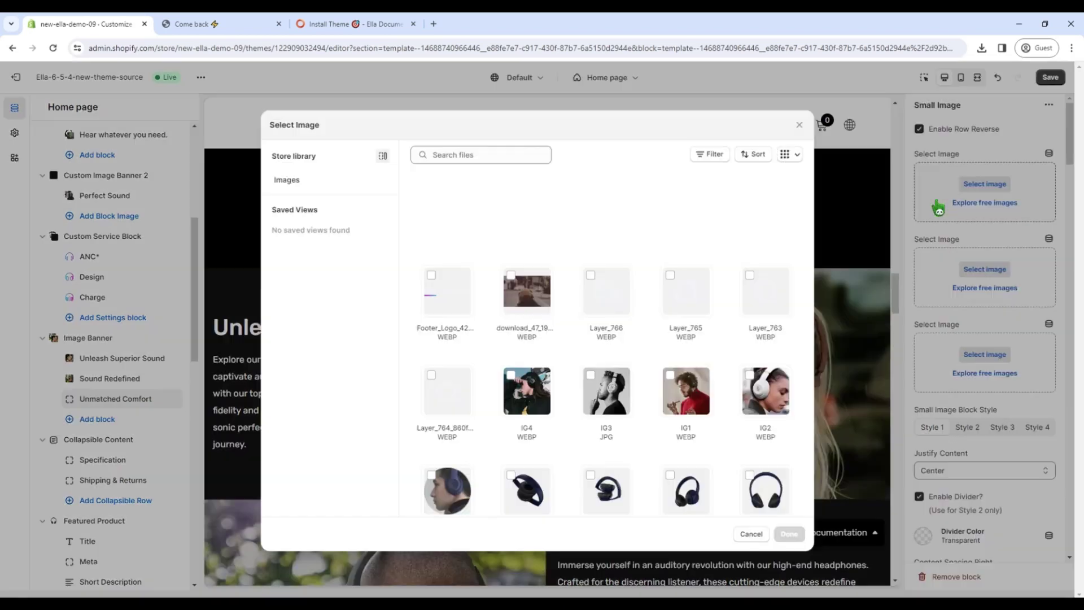
{"action": "scroll", "coordinate": [652, 416], "scroll_direction": "down", "scroll_amount": 4}
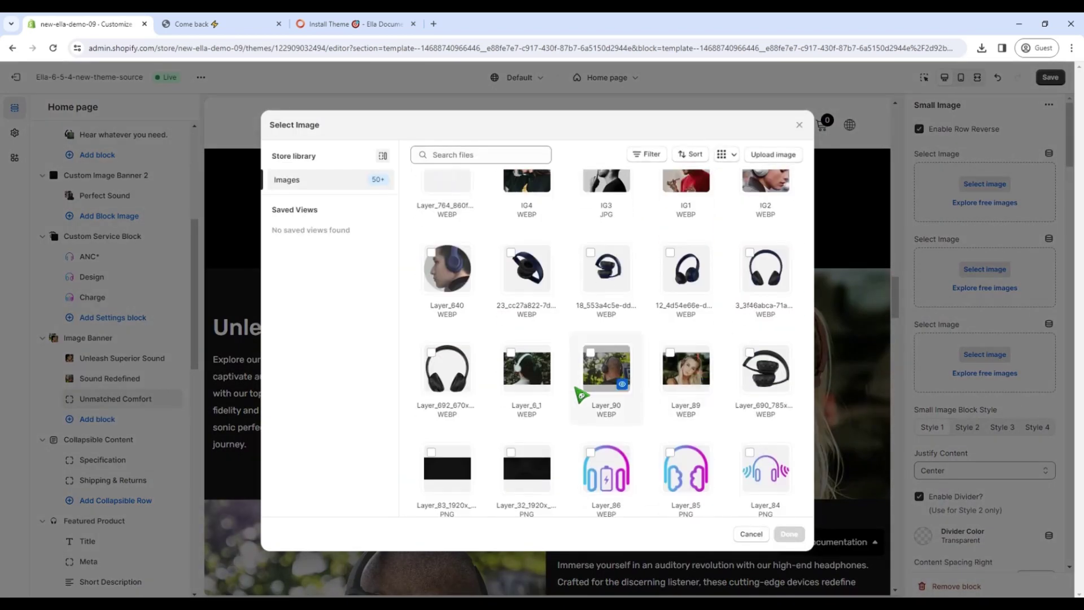
{"action": "left_click", "coordinate": [524, 373]}
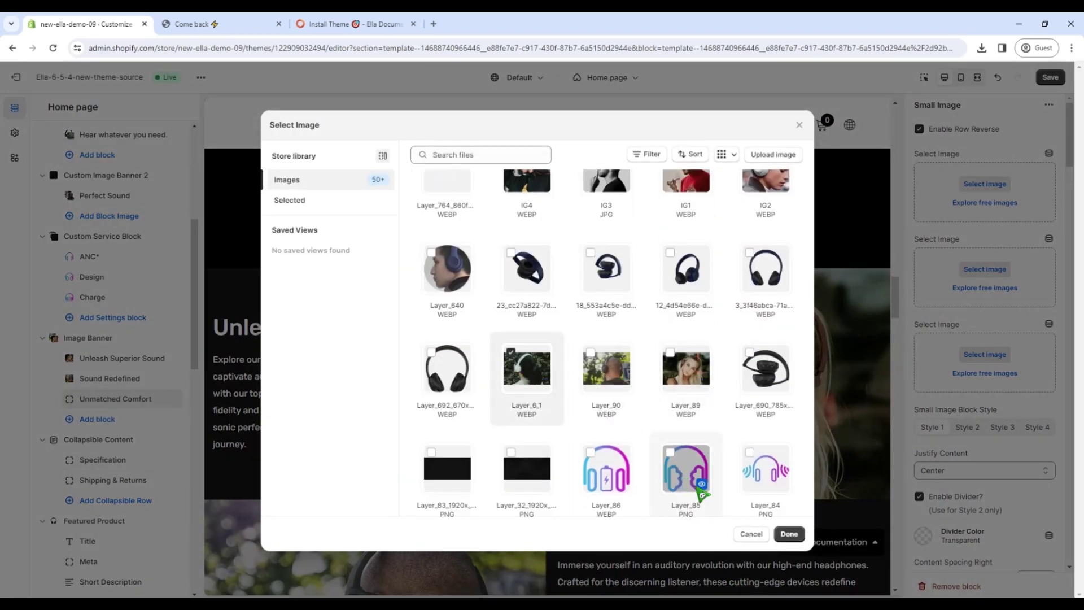
{"action": "left_click", "coordinate": [789, 534]}
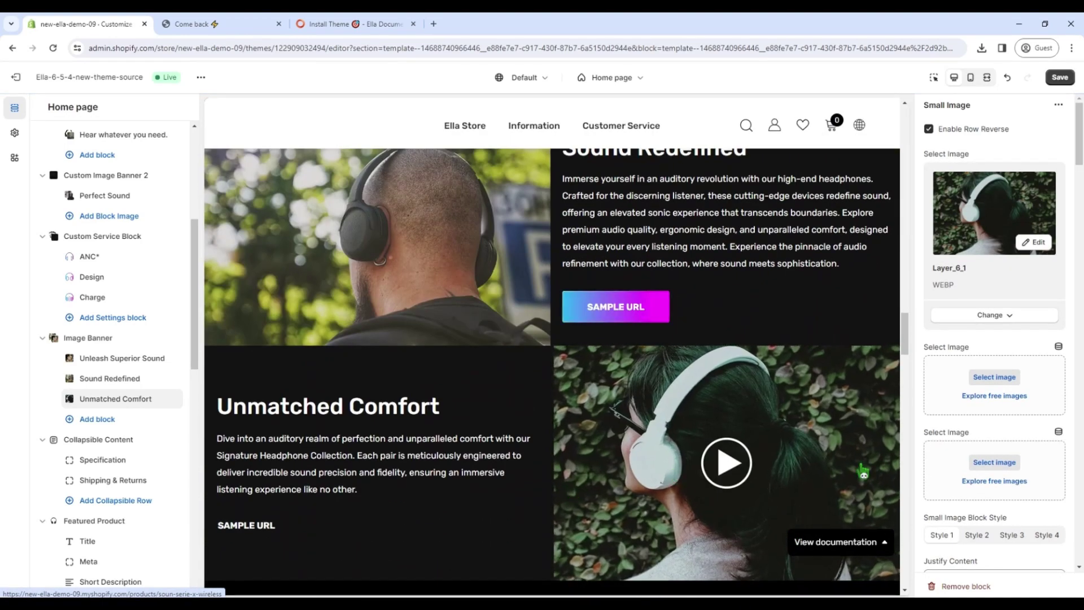
- Scroll through the Unmatched Comfort block settings to review its YouTube Video URL
{"action": "scroll", "coordinate": [964, 474], "scroll_direction": "down", "scroll_amount": 10}
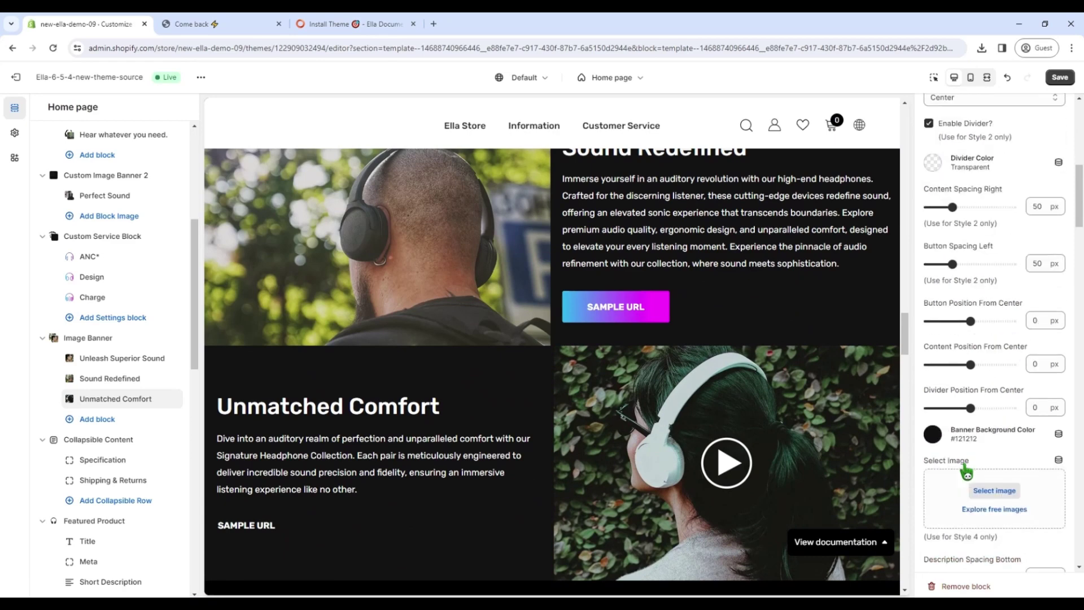
{"action": "scroll", "coordinate": [967, 470], "scroll_direction": "down", "scroll_amount": 1}
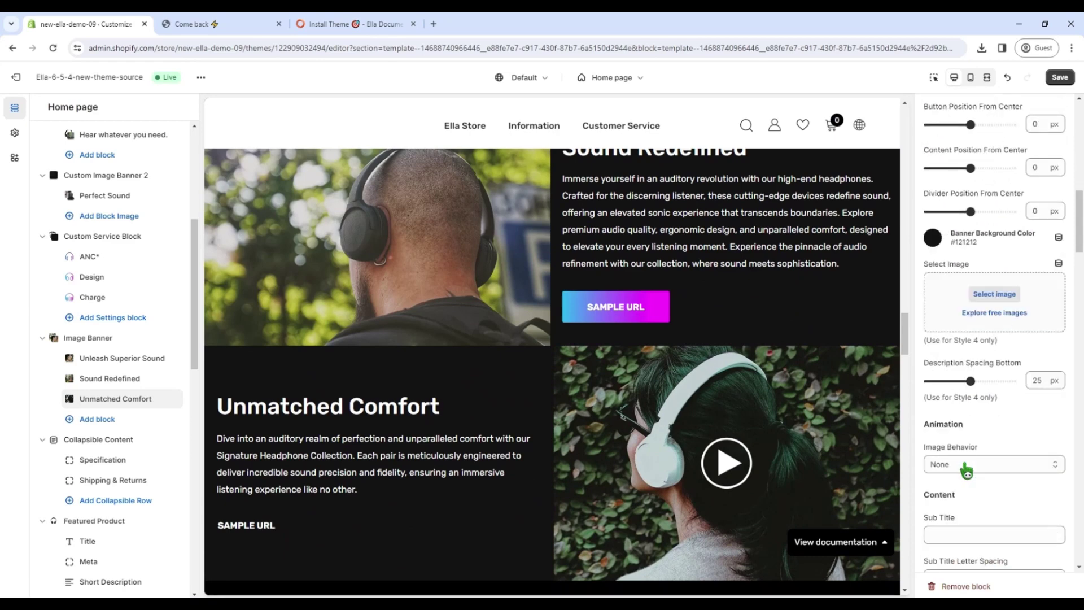
{"action": "scroll", "coordinate": [966, 469], "scroll_direction": "down", "scroll_amount": 13}
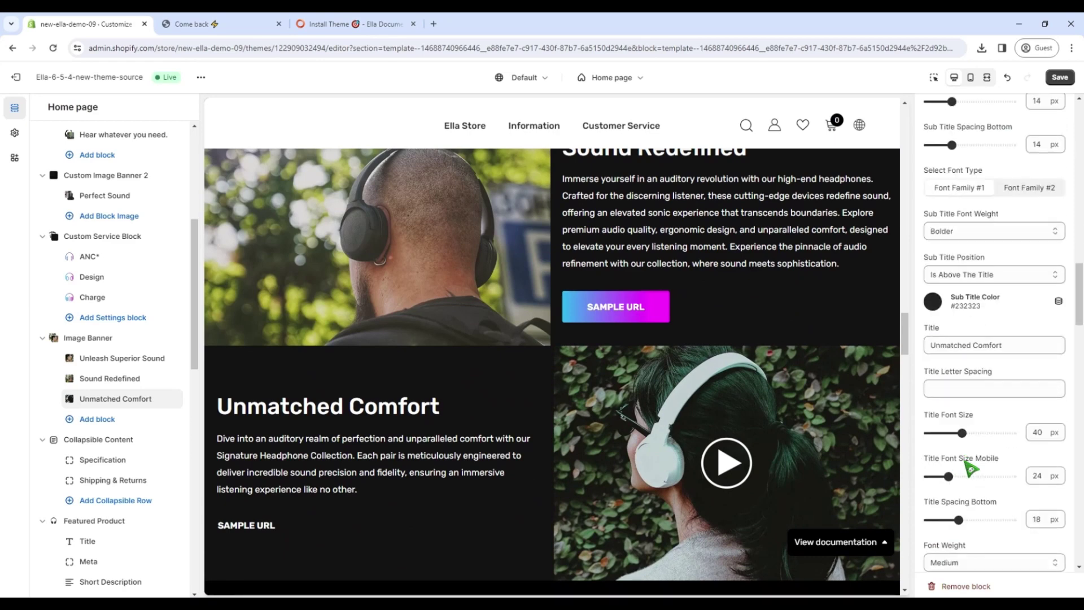
{"action": "scroll", "coordinate": [969, 468], "scroll_direction": "down", "scroll_amount": 12}
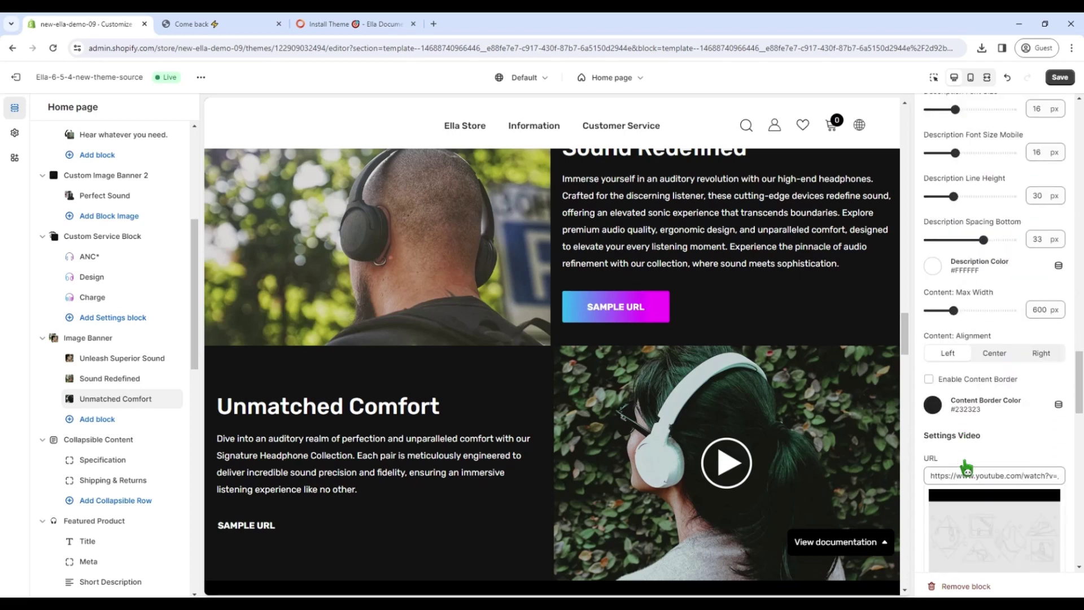
{"action": "scroll", "coordinate": [970, 364], "scroll_direction": "down", "scroll_amount": 4}
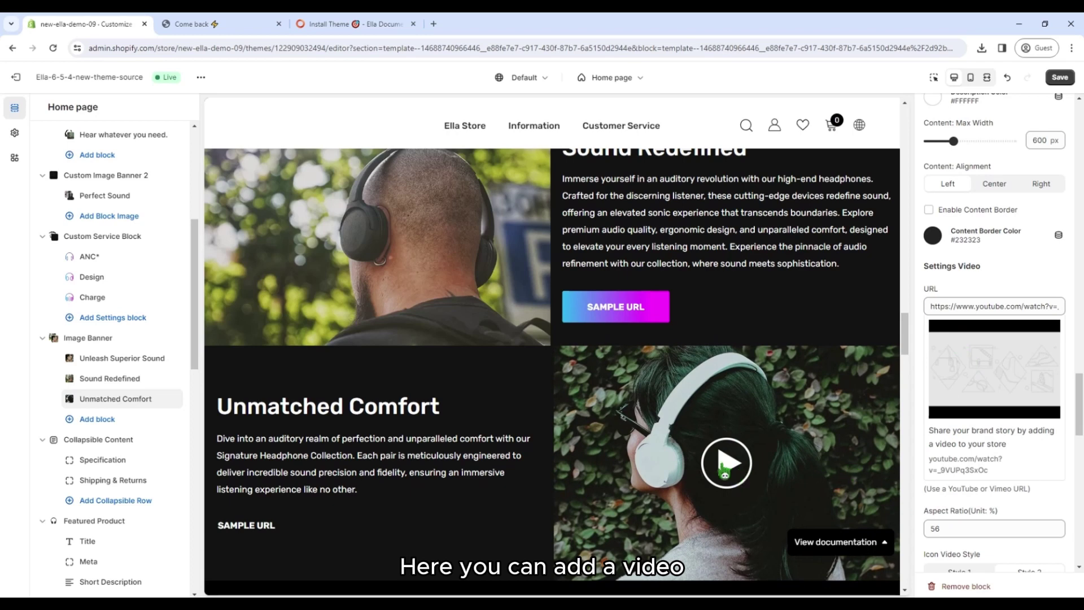
{"action": "scroll", "coordinate": [726, 462], "scroll_direction": "down", "scroll_amount": 2}
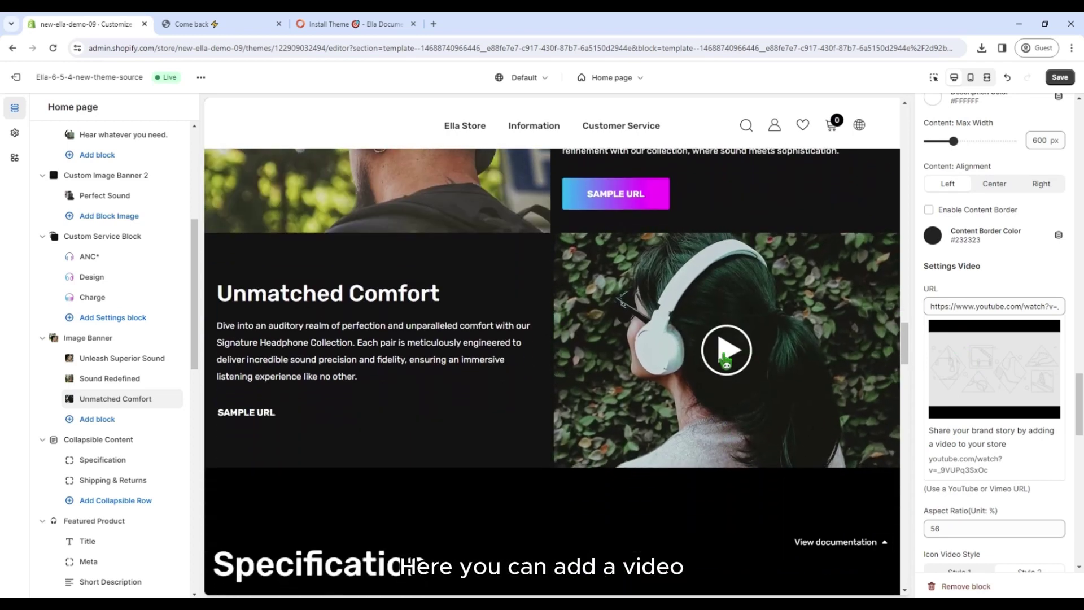
- Set the Collapsible Content section's background image to the black headphones photo Layer_692_670x
{"action": "left_click", "coordinate": [109, 440]}
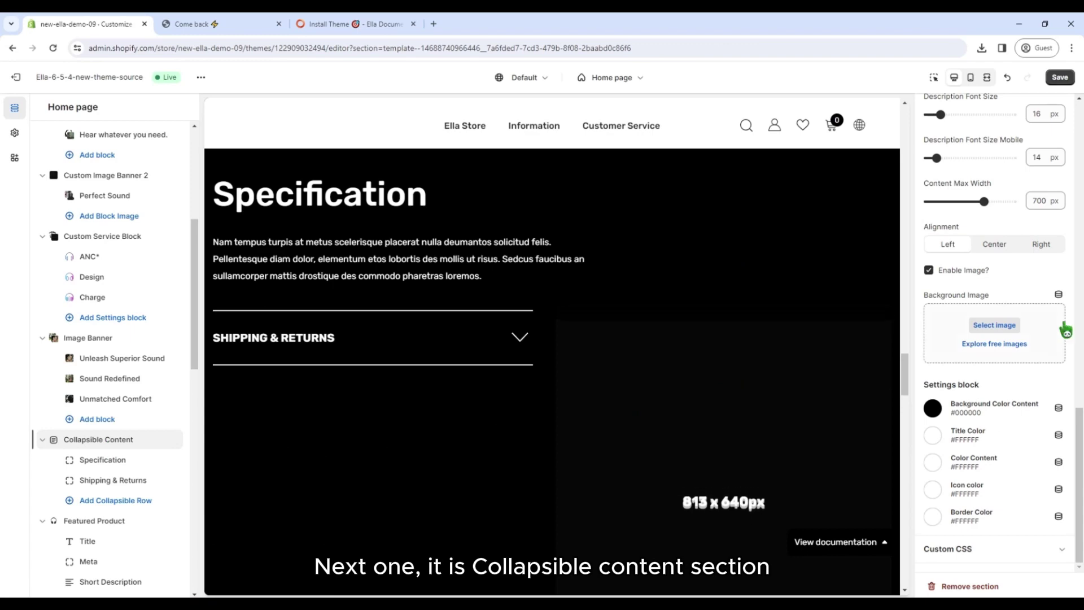
{"action": "scroll", "coordinate": [1063, 331], "scroll_direction": "up", "scroll_amount": 15}
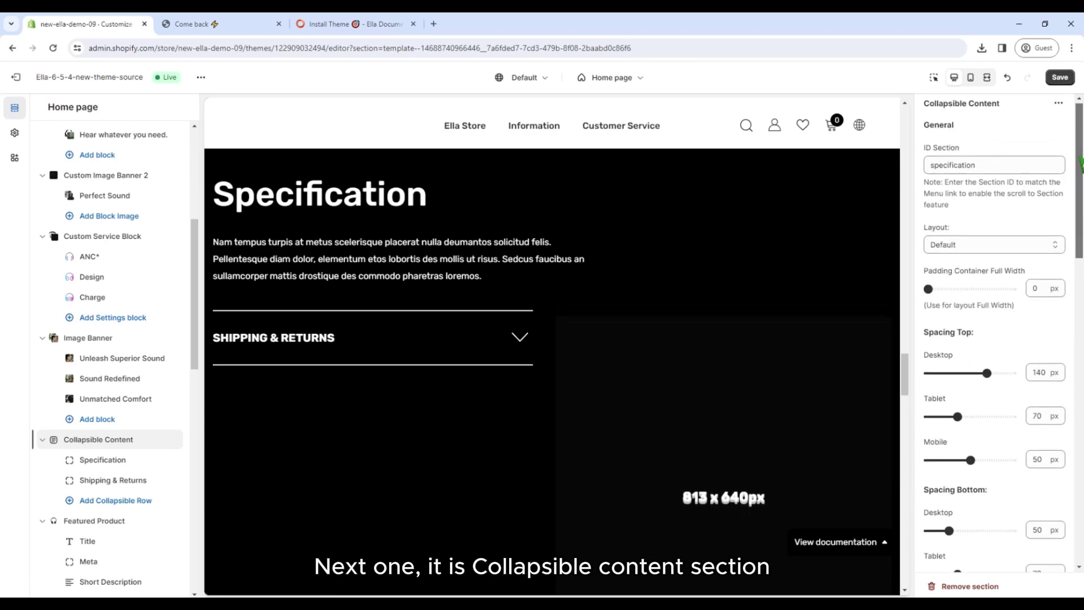
{"action": "scroll", "coordinate": [993, 339], "scroll_direction": "down", "scroll_amount": 15}
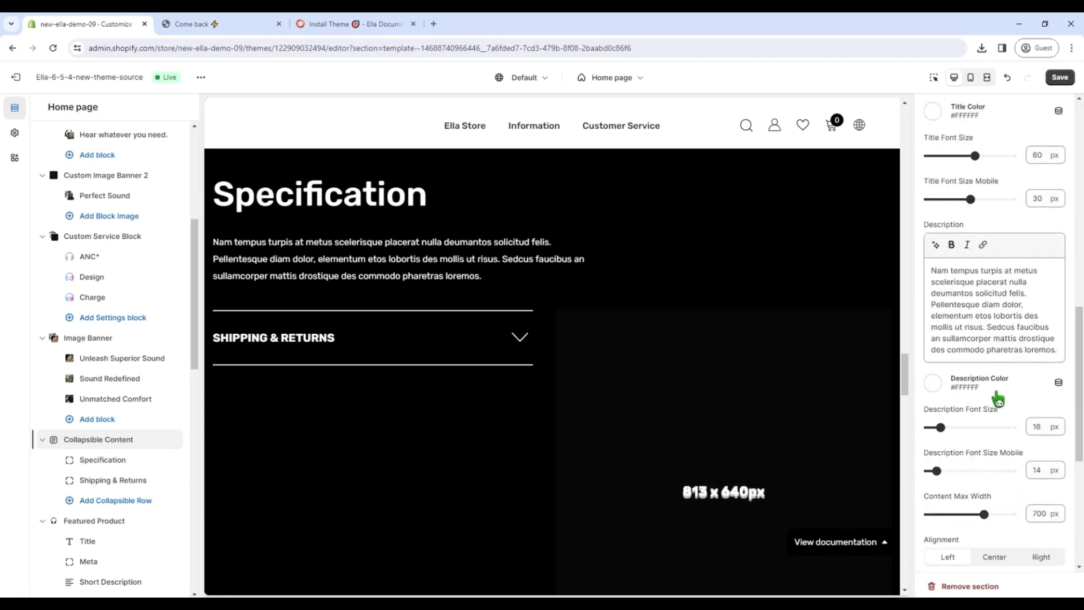
{"action": "scroll", "coordinate": [992, 420], "scroll_direction": "down", "scroll_amount": 1}
{"action": "left_click", "coordinate": [993, 368]}
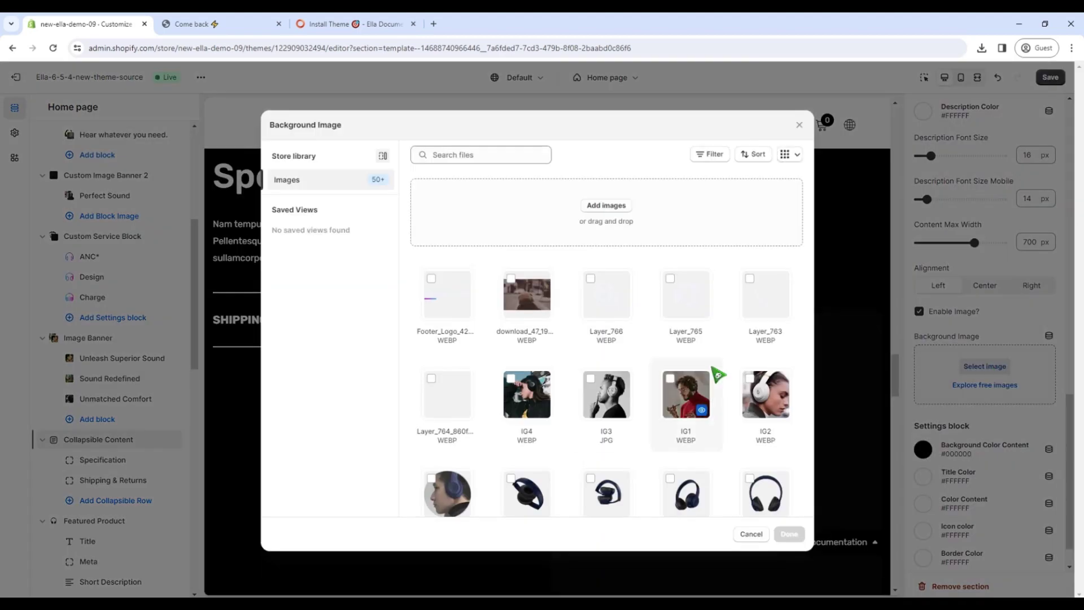
{"action": "scroll", "coordinate": [607, 373], "scroll_direction": "down", "scroll_amount": 5}
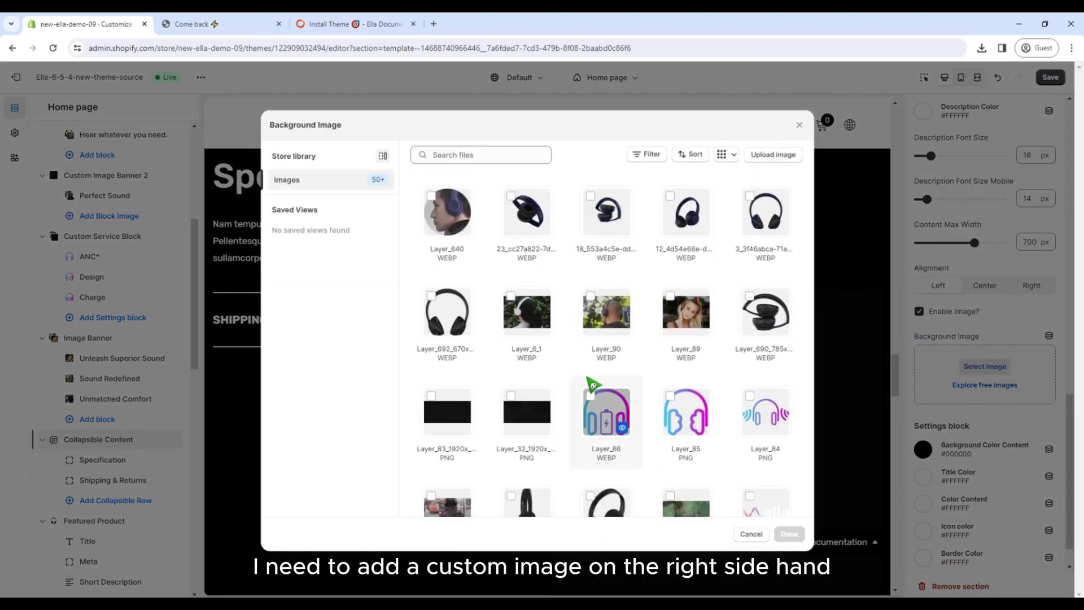
{"action": "scroll", "coordinate": [593, 385], "scroll_direction": "down", "scroll_amount": 2}
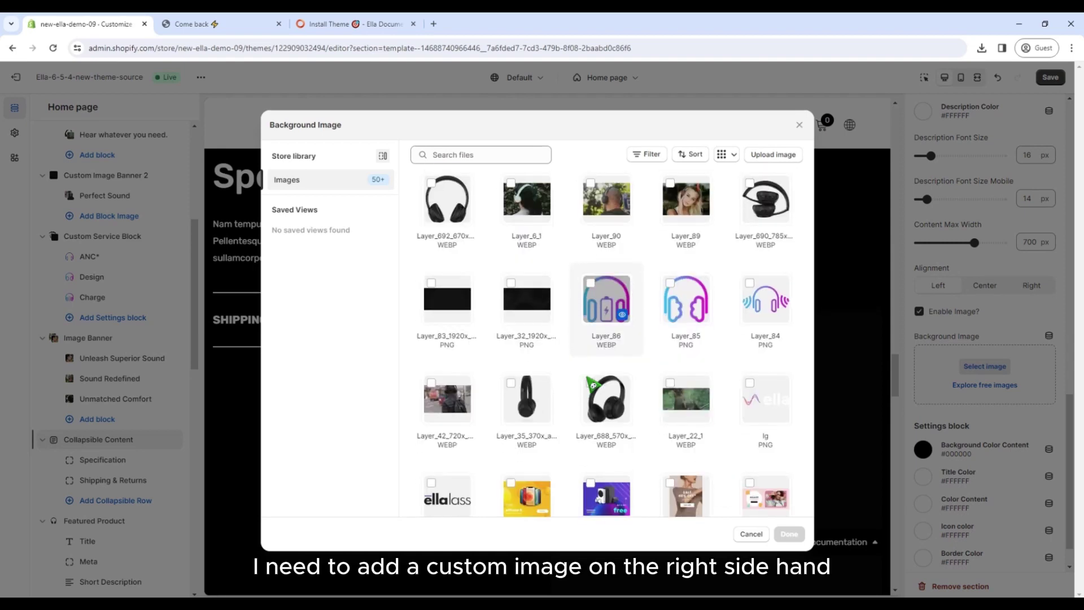
{"action": "scroll", "coordinate": [593, 386], "scroll_direction": "up", "scroll_amount": 2}
{"action": "left_click", "coordinate": [447, 313]}
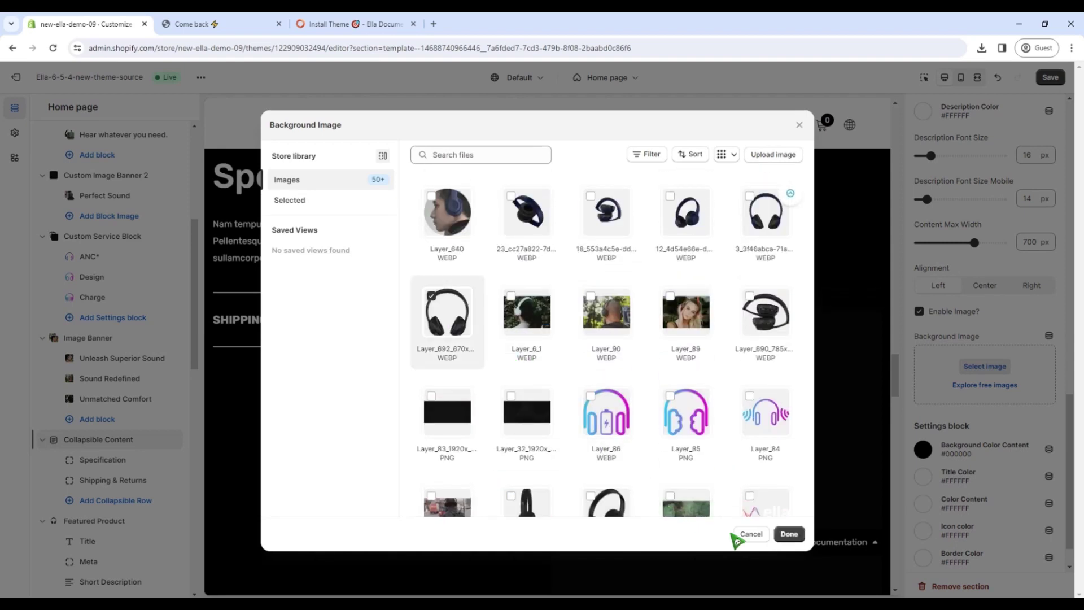
{"action": "left_click", "coordinate": [789, 534]}
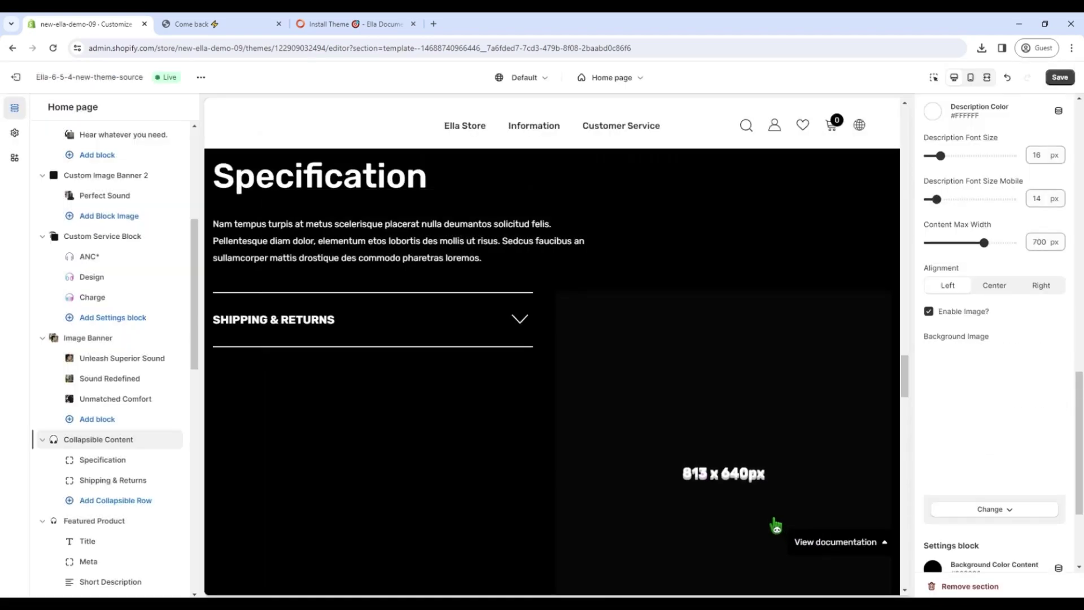
- Check the live Specification table, then create a new page for the Specification row's content
{"action": "scroll", "coordinate": [705, 520], "scroll_direction": "down", "scroll_amount": 7}
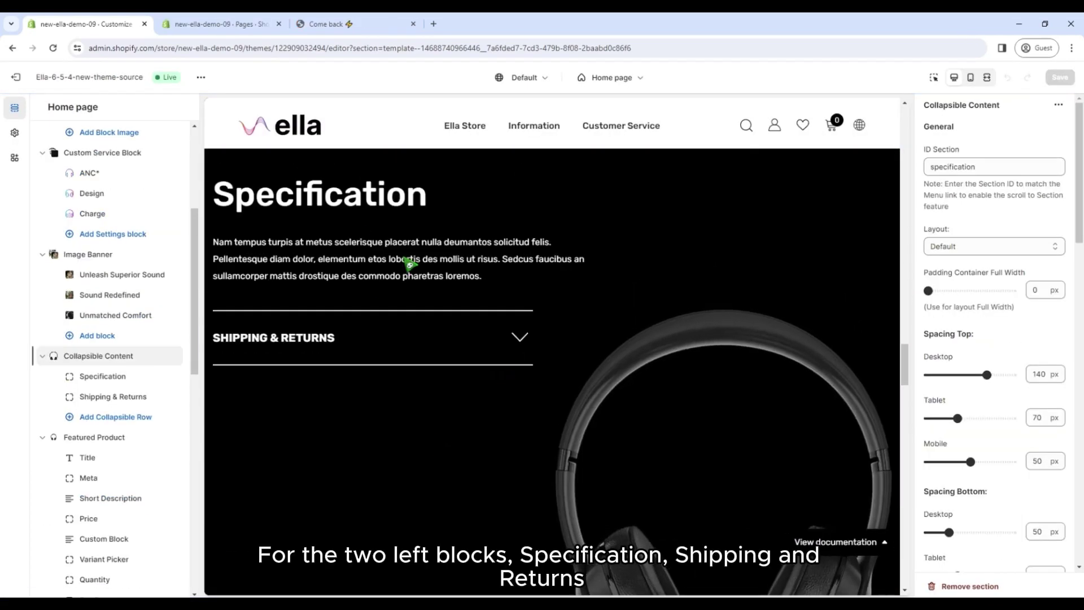
{"action": "left_click", "coordinate": [318, 23]}
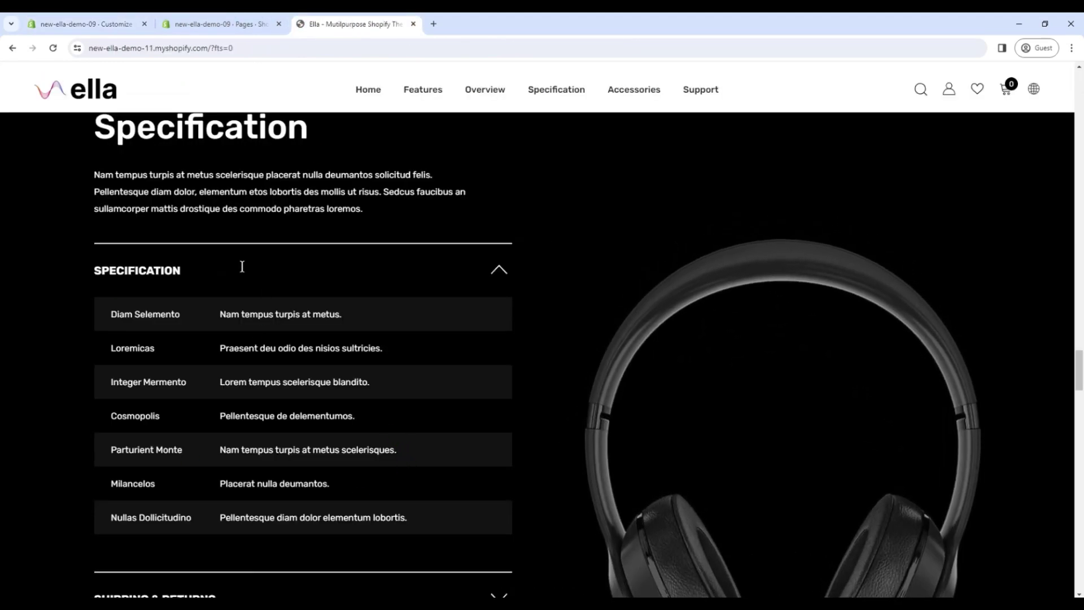
{"action": "left_click", "coordinate": [110, 25]}
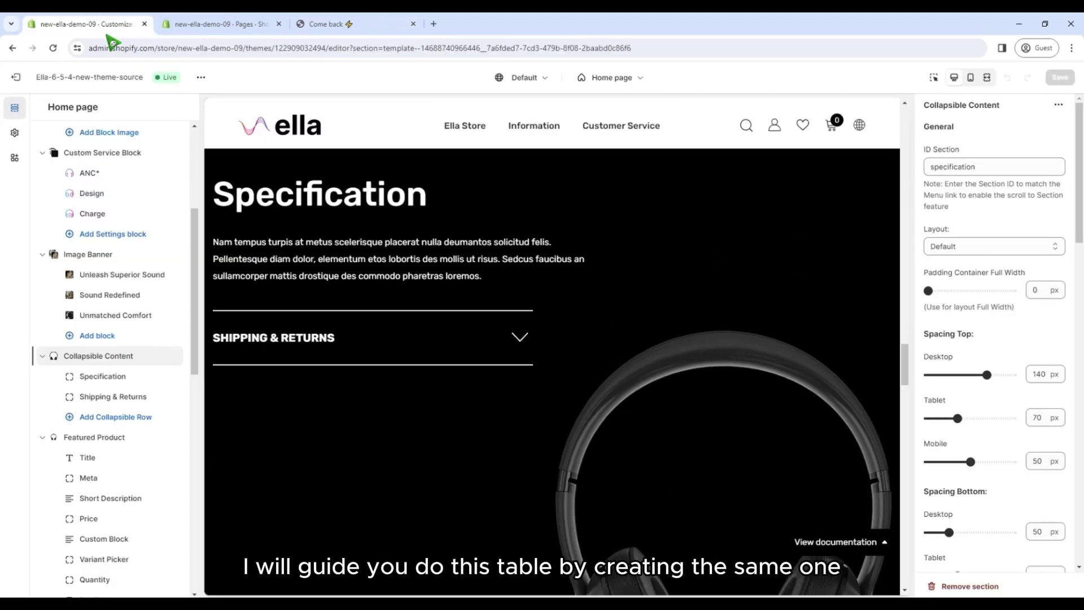
{"action": "left_click", "coordinate": [125, 377]}
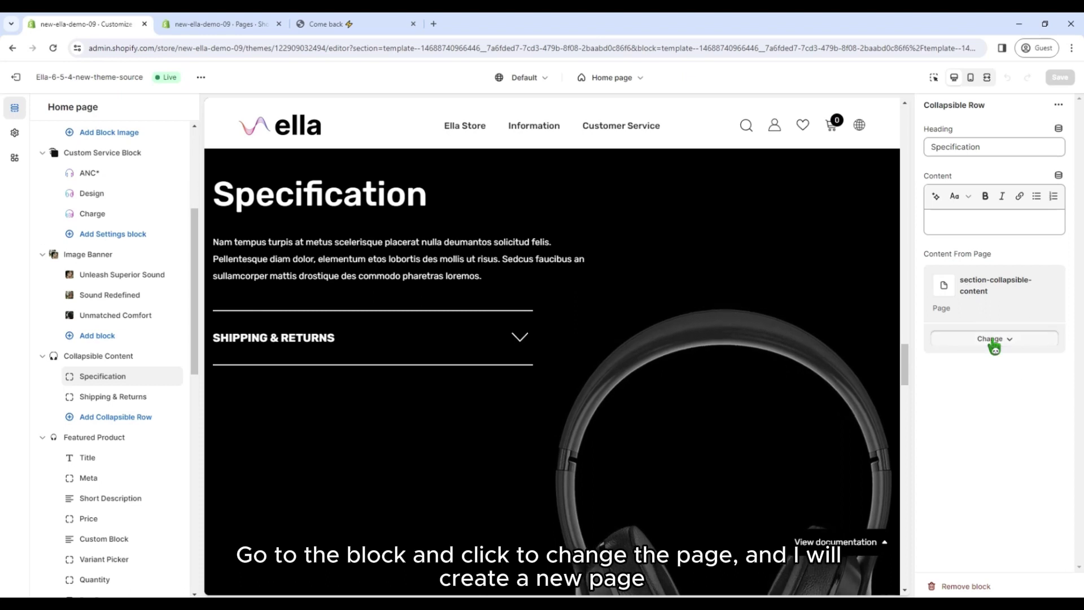
{"action": "left_click", "coordinate": [999, 363]}
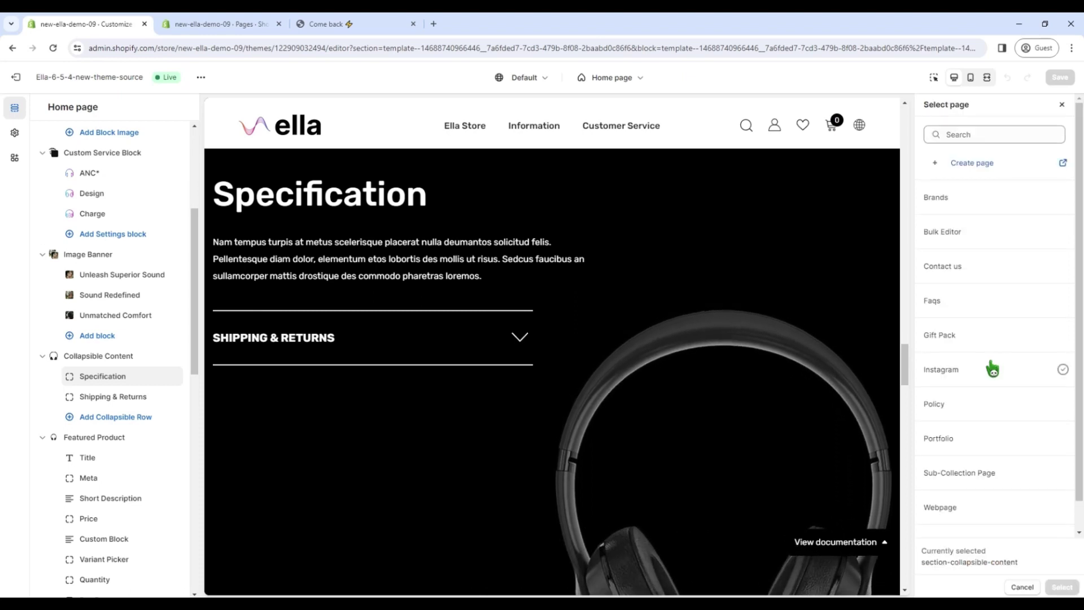
{"action": "scroll", "coordinate": [977, 372], "scroll_direction": "down", "scroll_amount": 1}
{"action": "scroll", "coordinate": [977, 391], "scroll_direction": "up", "scroll_amount": 1}
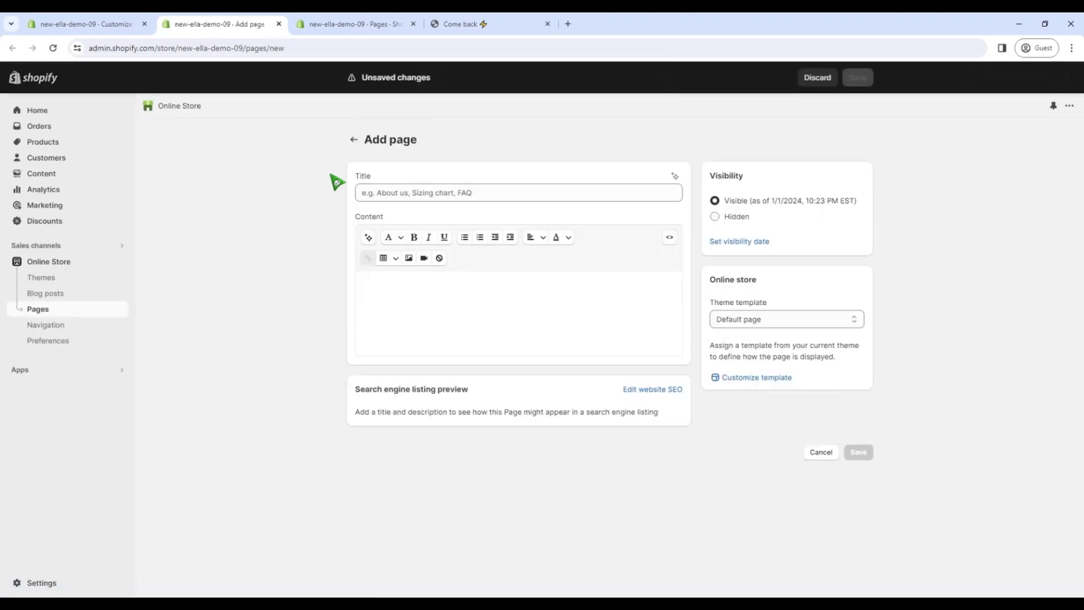
- Title the page 'Specicification' and insert a one-row, two-column table in its content
{"action": "left_click", "coordinate": [466, 193]}
{"action": "type", "text": "Specicification"}
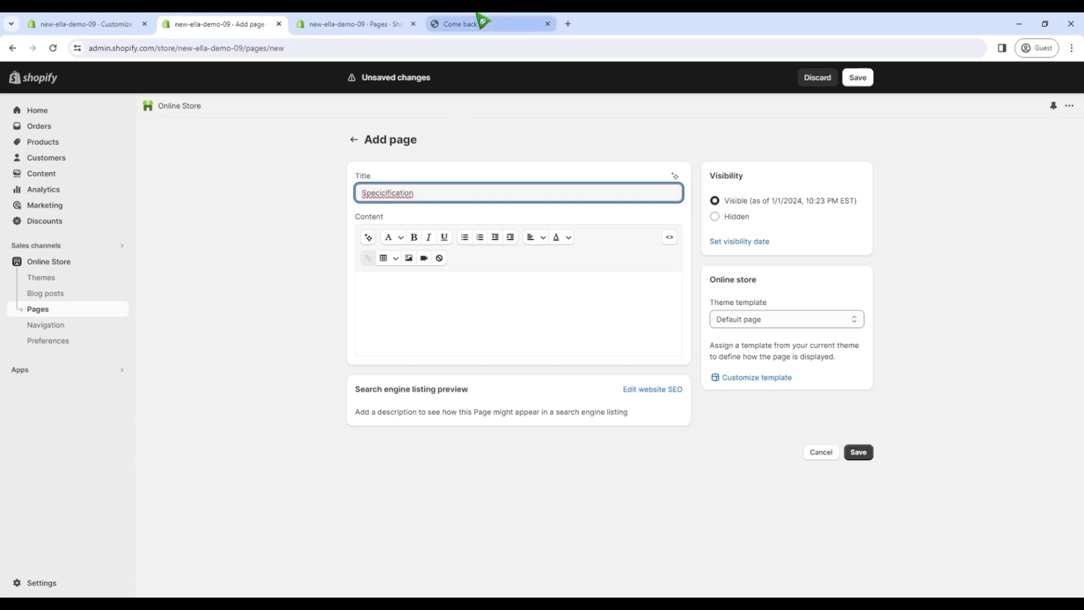
{"action": "left_click", "coordinate": [398, 259]}
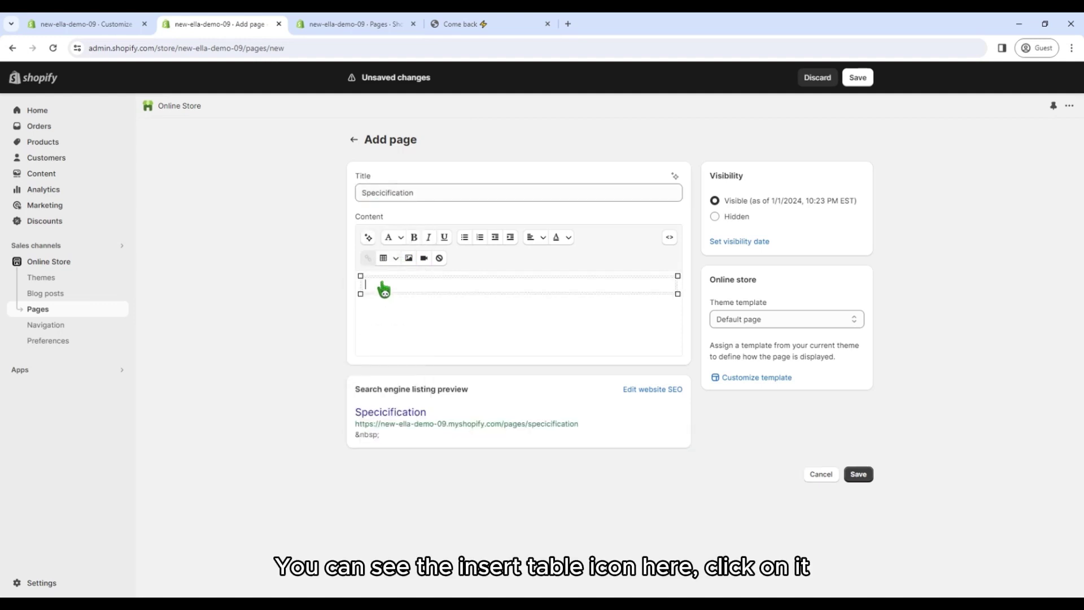
{"action": "left_click", "coordinate": [395, 259]}
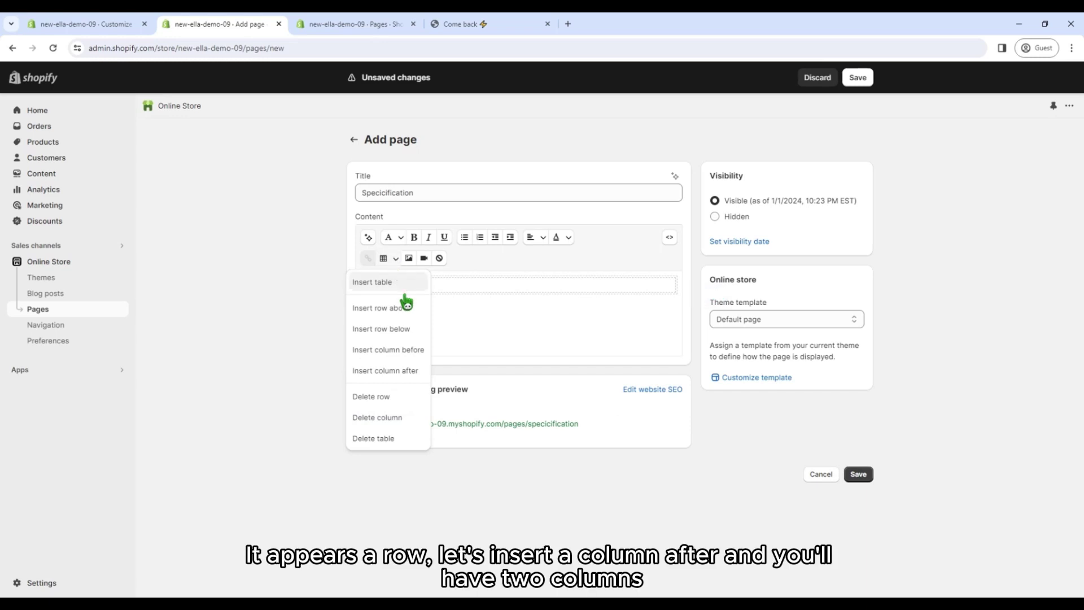
{"action": "left_click", "coordinate": [407, 371]}
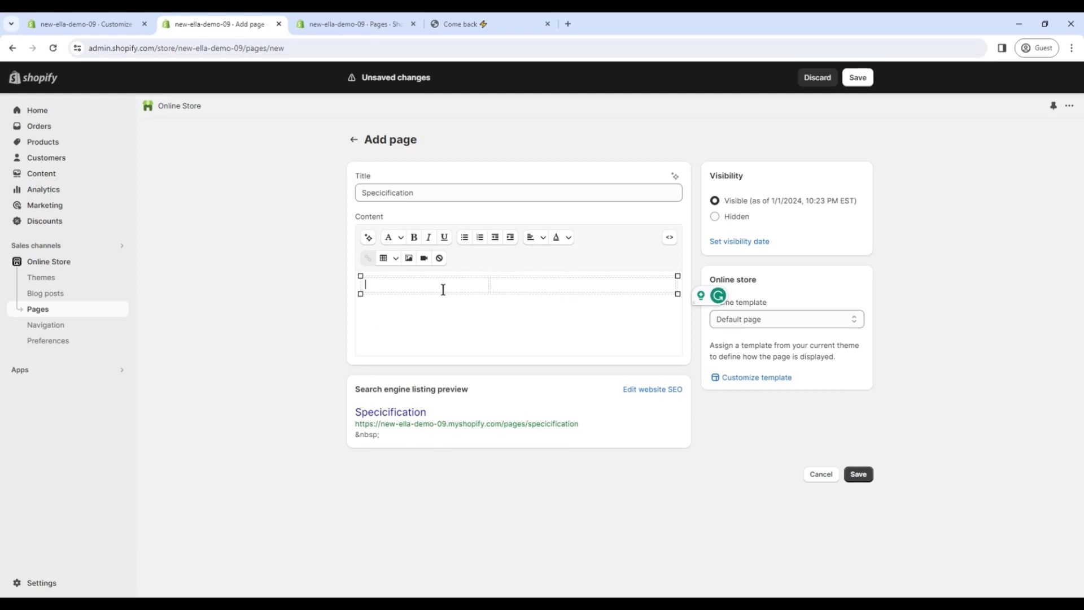
- Copy the Diam Selemento label and description into the table, then add two more rows
{"action": "left_click", "coordinate": [452, 25]}
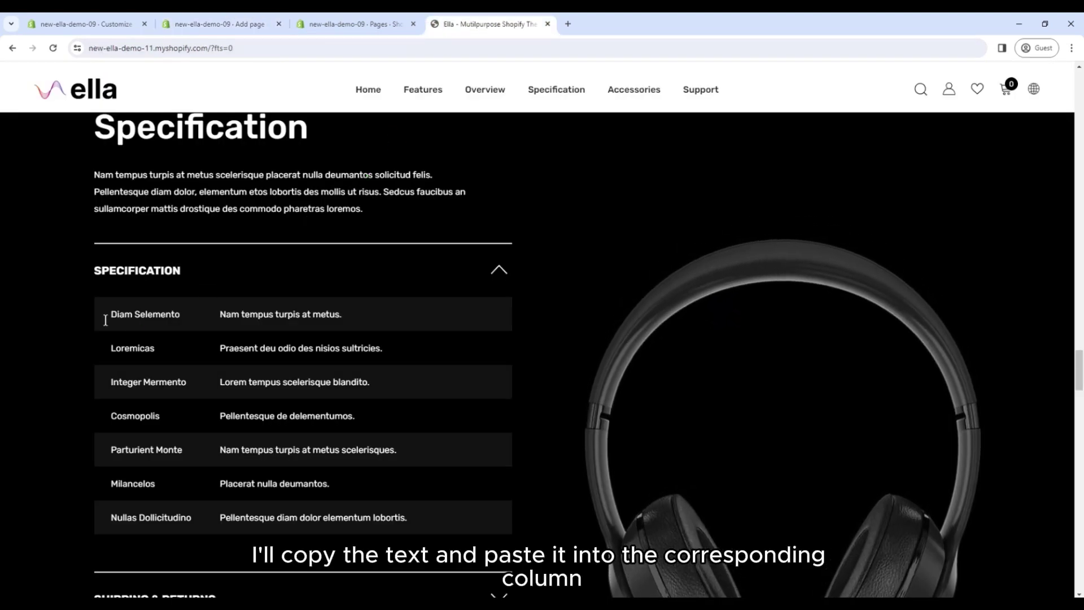
{"action": "left_click_drag", "start_coordinate": [116, 319], "coordinate": [178, 316]}
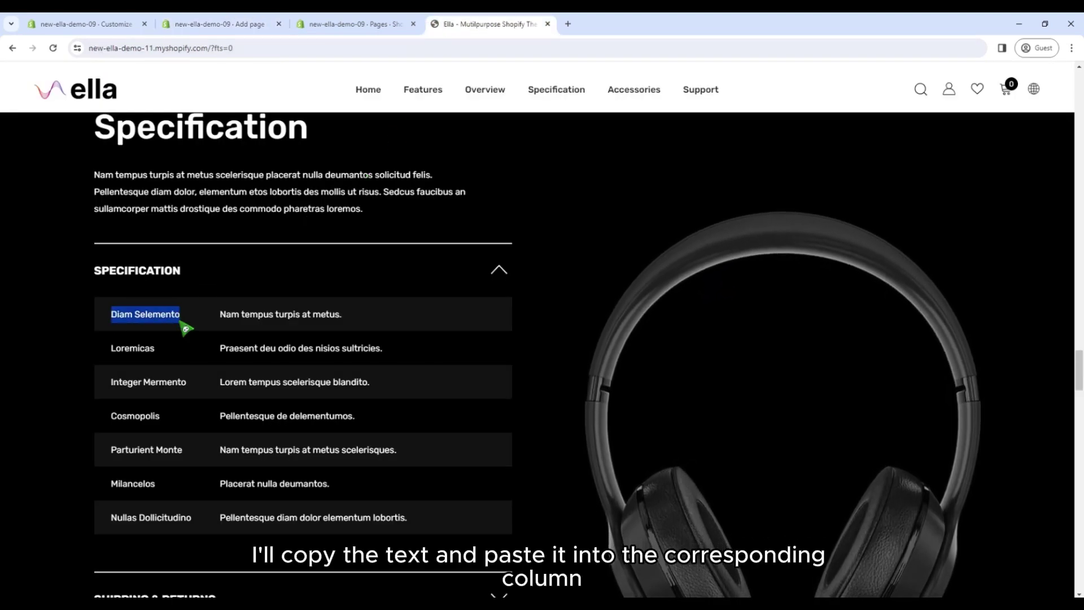
{"action": "left_click", "coordinate": [333, 23]}
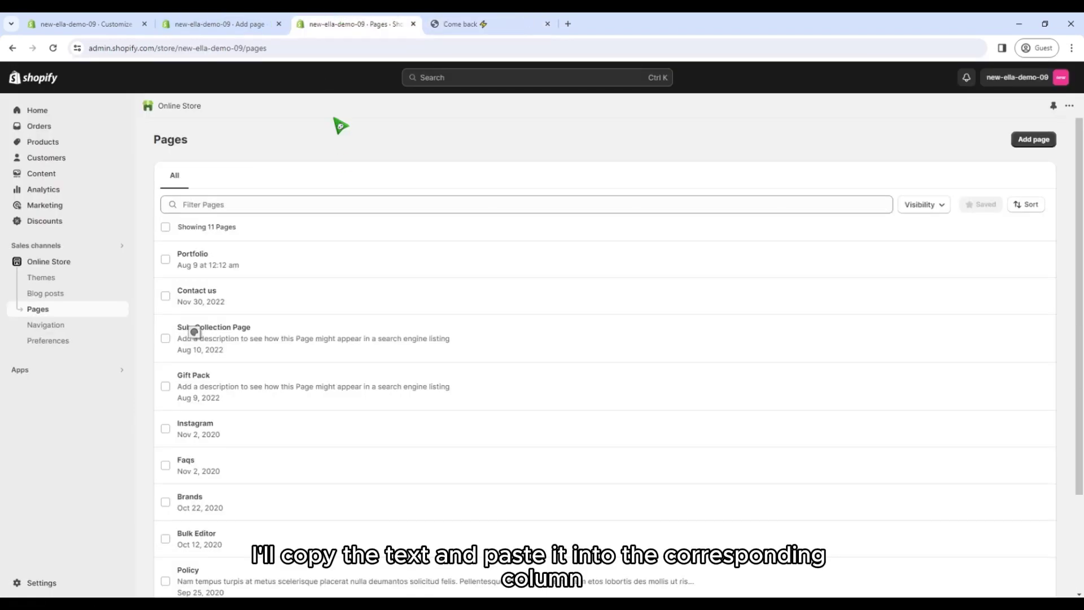
{"action": "left_click", "coordinate": [199, 24]}
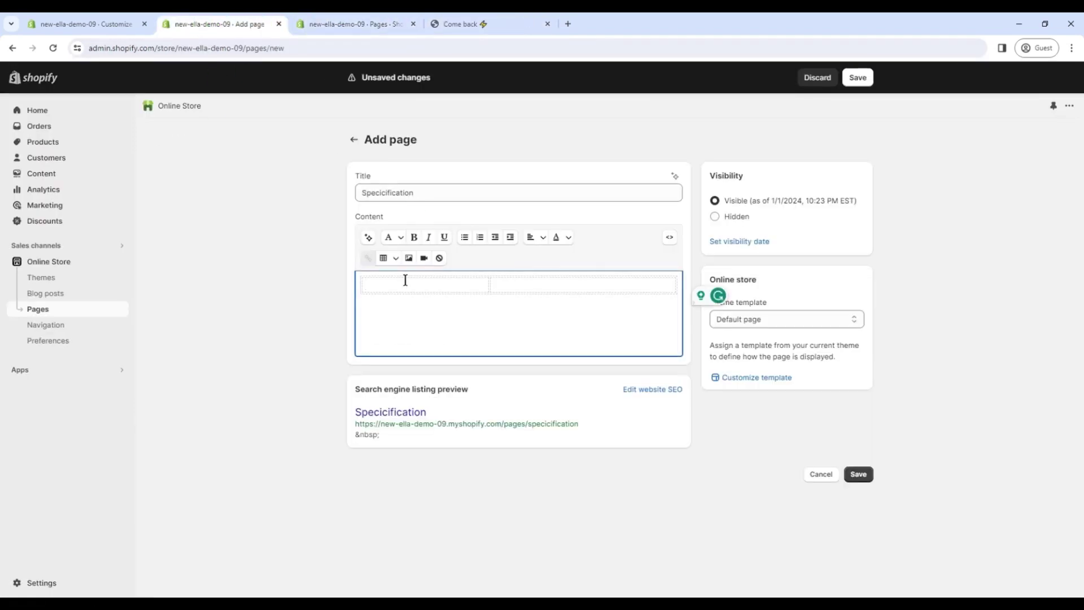
{"action": "left_click", "coordinate": [496, 29]}
{"action": "left_click_drag", "start_coordinate": [222, 315], "coordinate": [257, 23]}
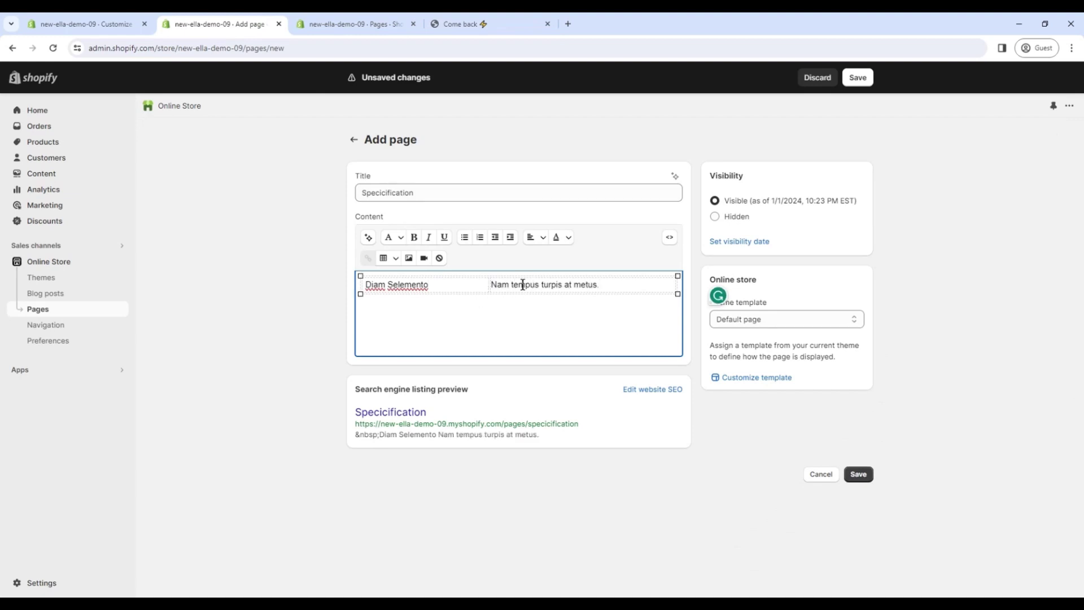
{"action": "left_click", "coordinate": [397, 259]}
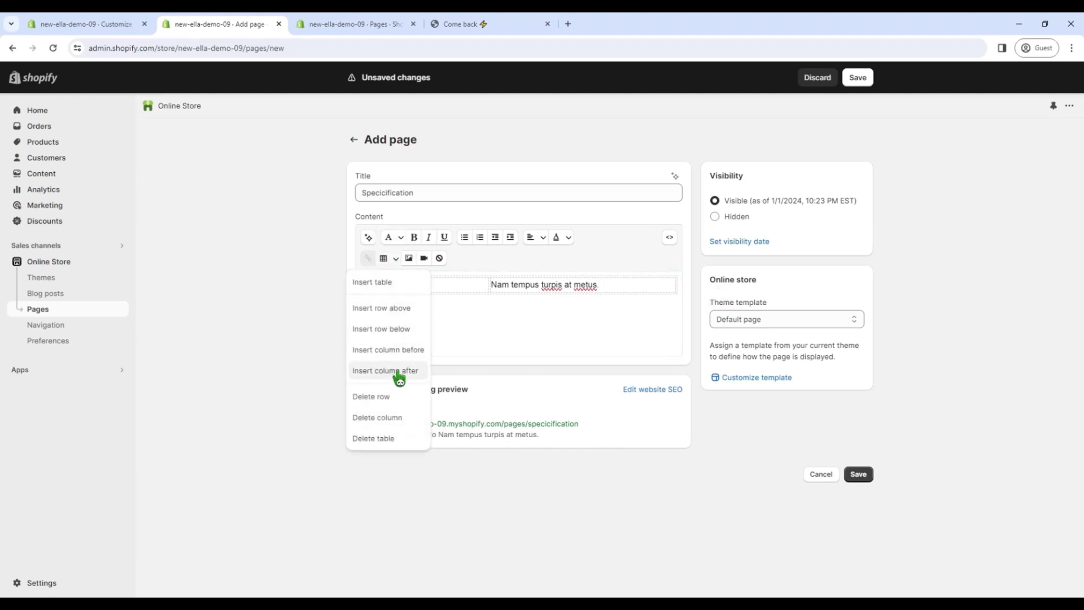
{"action": "left_click", "coordinate": [401, 329]}
{"action": "left_click", "coordinate": [397, 259]}
{"action": "left_click", "coordinate": [400, 330]}
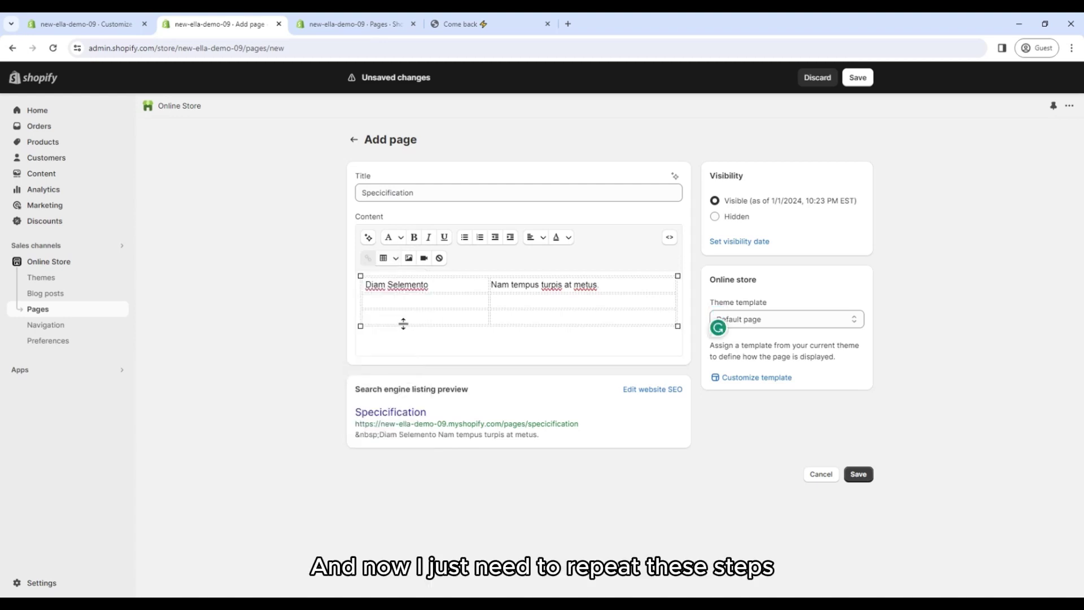
- Fill the next row with the Loremicas label and its description
{"action": "left_click", "coordinate": [435, 25]}
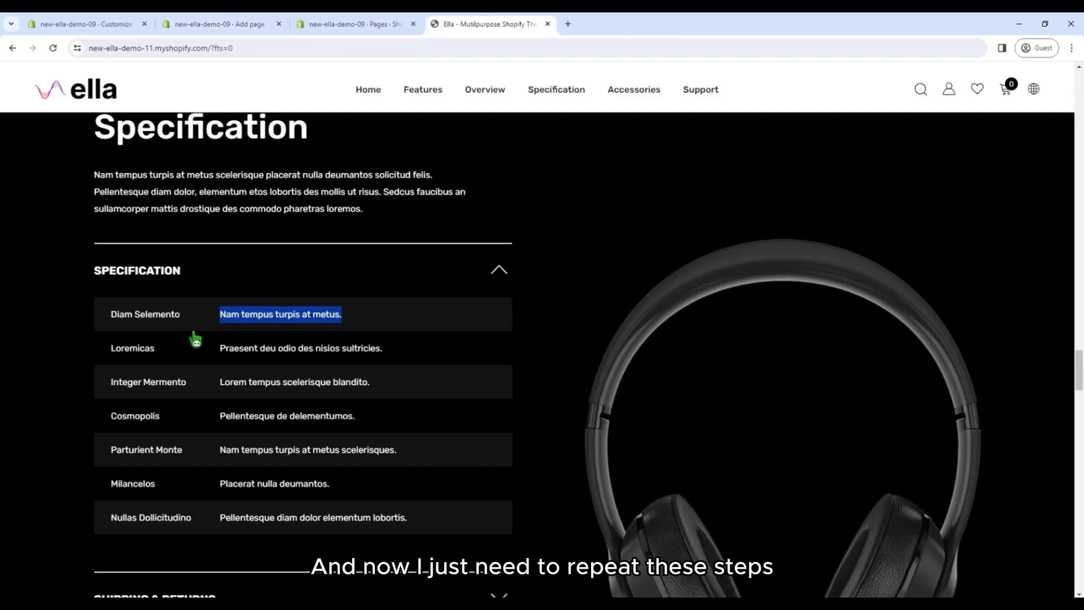
{"action": "double_click", "coordinate": [118, 348]}
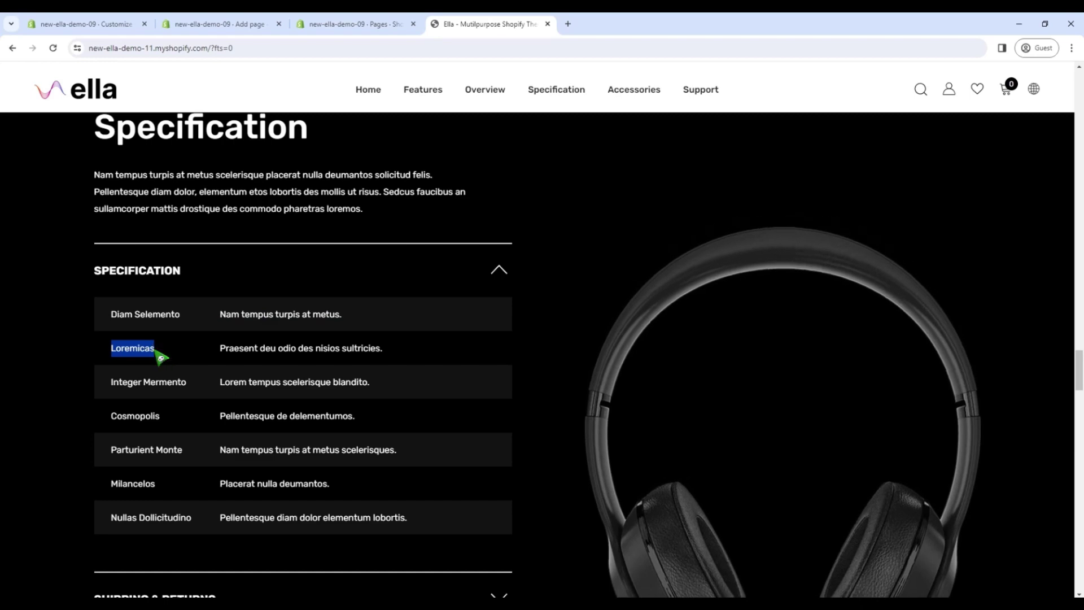
{"action": "left_click", "coordinate": [298, 22]}
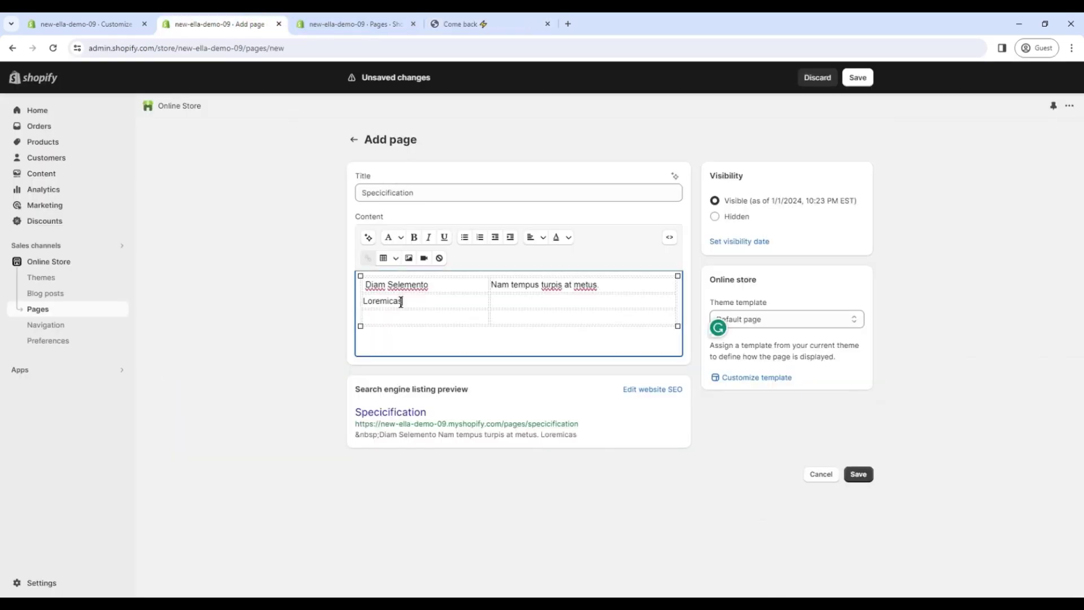
{"action": "left_click", "coordinate": [489, 24]}
{"action": "left_click_drag", "start_coordinate": [220, 348], "coordinate": [379, 347]}
{"action": "key", "text": "ctrl+c"}
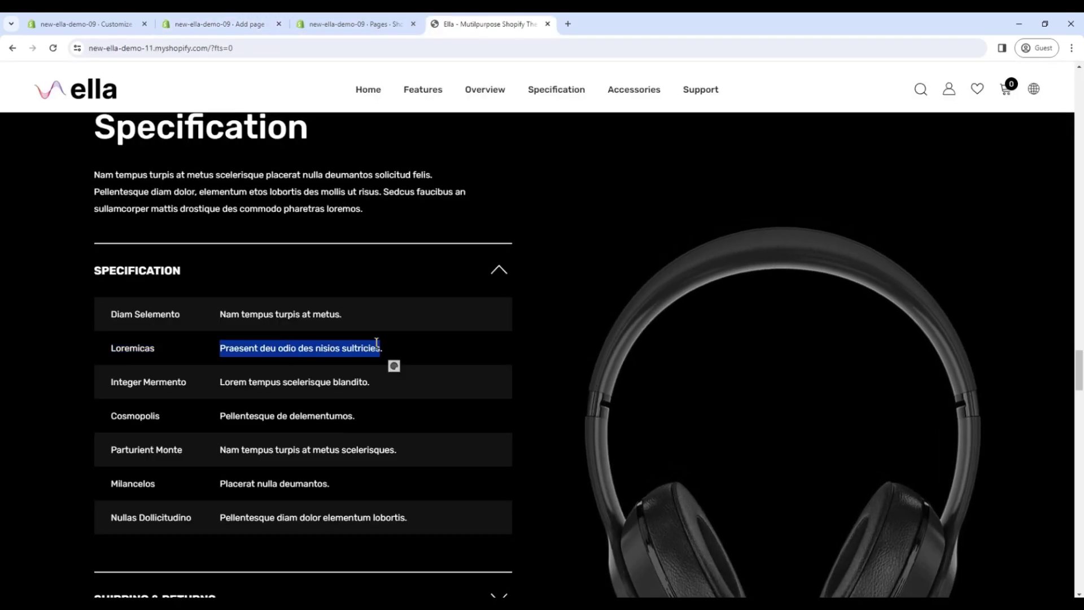
{"action": "left_click", "coordinate": [243, 25]}
{"action": "left_click", "coordinate": [529, 305]}
{"action": "key", "text": "ctrl+v"}
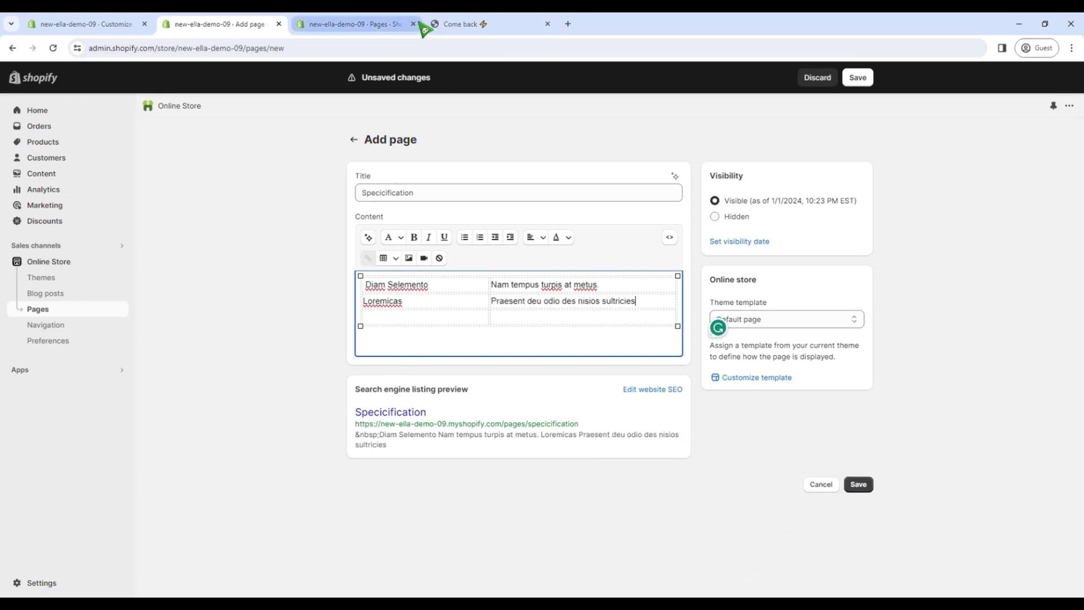
- Fill the Integer Mermento row and add three more empty table rows
{"action": "left_click", "coordinate": [461, 25]}
{"action": "left_click_drag", "start_coordinate": [112, 381], "coordinate": [186, 382]}
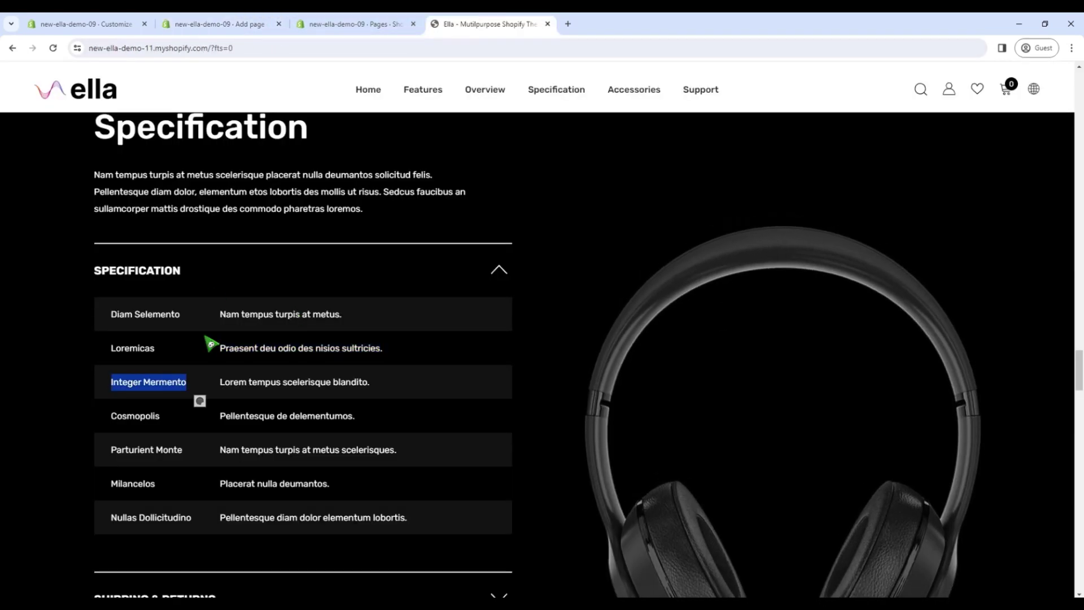
{"action": "left_click", "coordinate": [248, 24]}
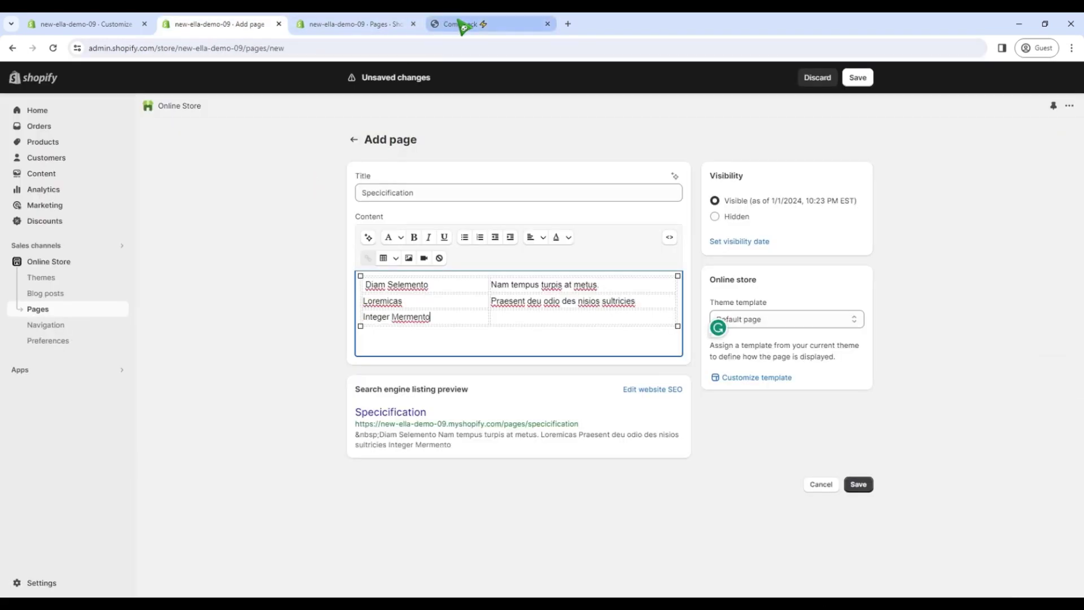
{"action": "left_click", "coordinate": [460, 25]}
{"action": "left_click_drag", "start_coordinate": [220, 381], "coordinate": [331, 382]}
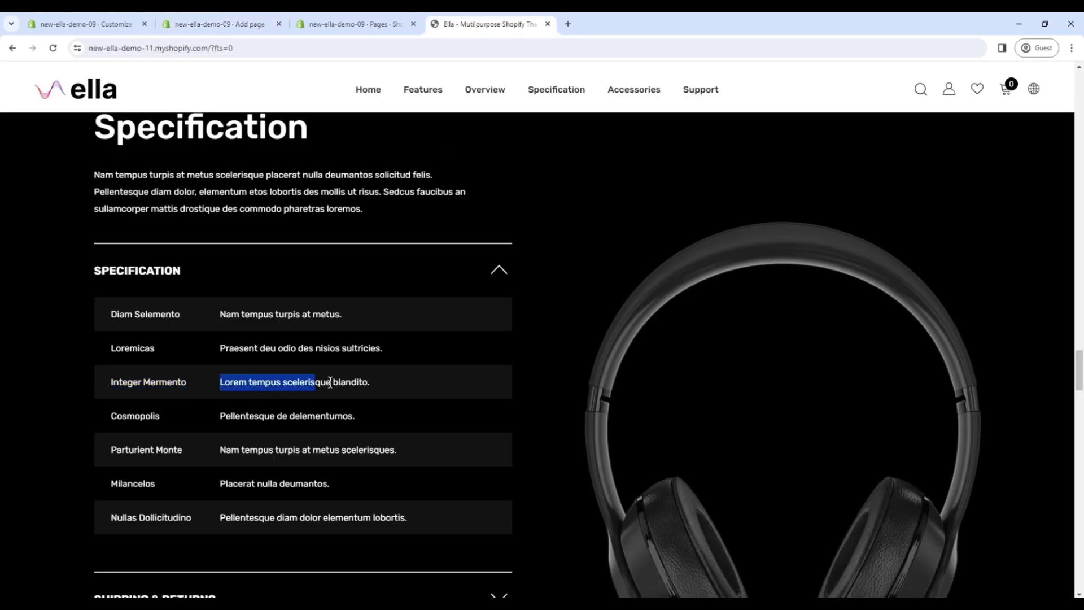
{"action": "left_click", "coordinate": [219, 23]}
{"action": "left_click", "coordinate": [396, 258]}
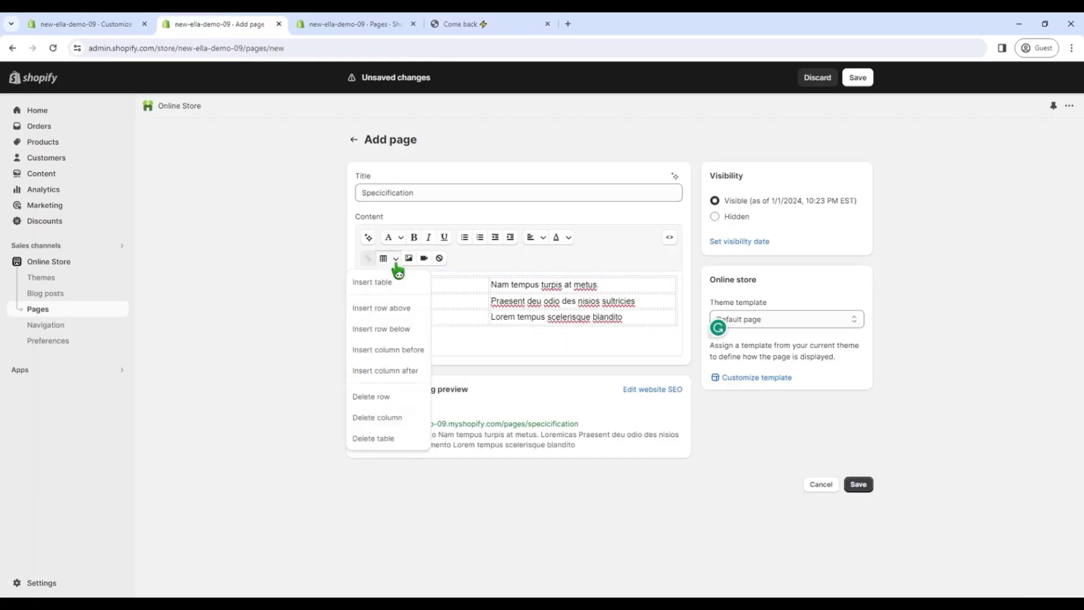
{"action": "left_click", "coordinate": [403, 330]}
{"action": "left_click", "coordinate": [396, 258]}
{"action": "left_click", "coordinate": [412, 327]}
{"action": "left_click", "coordinate": [395, 258]}
{"action": "left_click", "coordinate": [406, 326]}
- Fill the Cosmopolis row with its label and description
{"action": "left_click", "coordinate": [459, 26]}
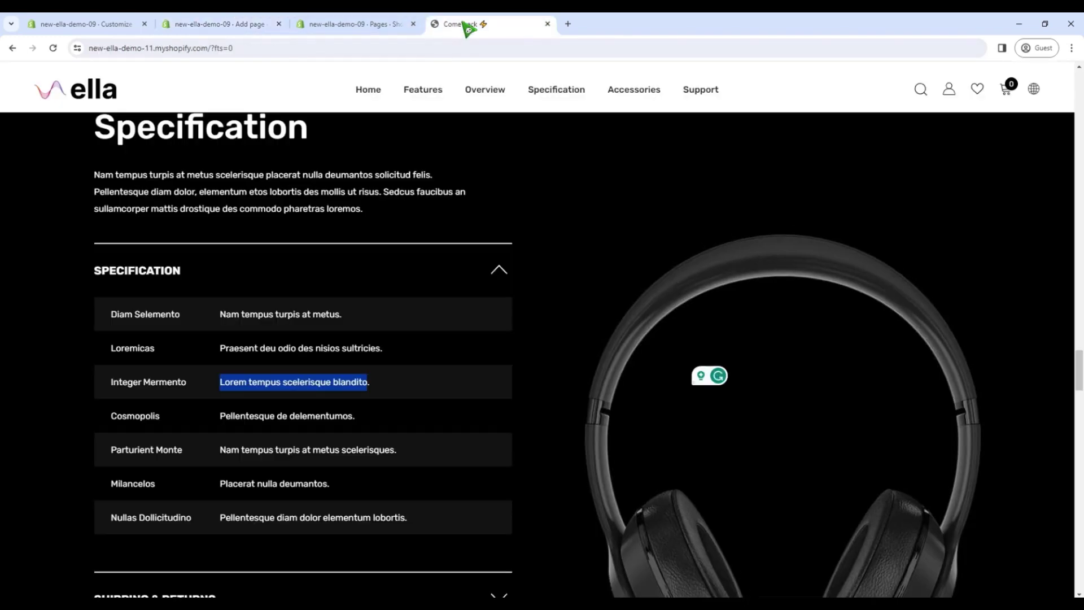
{"action": "left_click_drag", "start_coordinate": [111, 417], "coordinate": [151, 423]}
{"action": "left_click", "coordinate": [244, 26]}
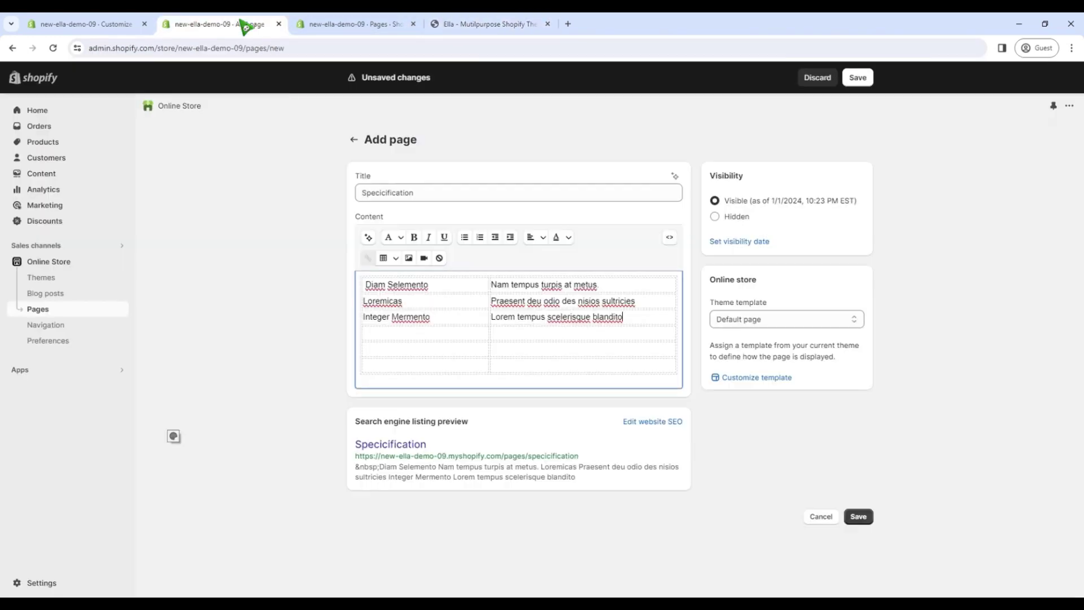
{"action": "left_click", "coordinate": [484, 24]}
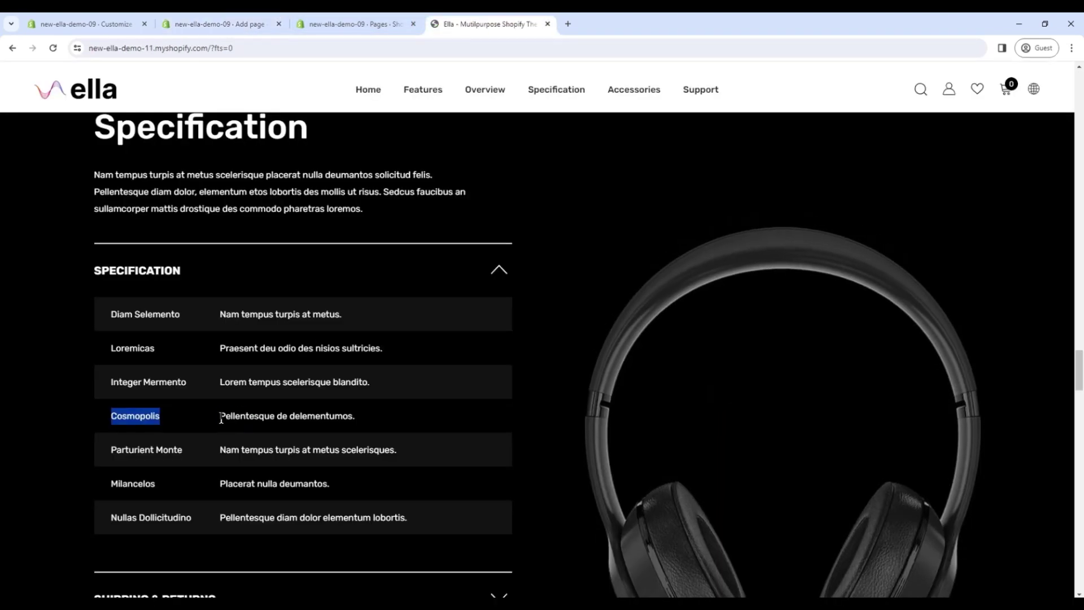
{"action": "left_click_drag", "start_coordinate": [220, 418], "coordinate": [350, 422]}
{"action": "key", "text": "ctrl+c"}
{"action": "left_click", "coordinate": [241, 25]}
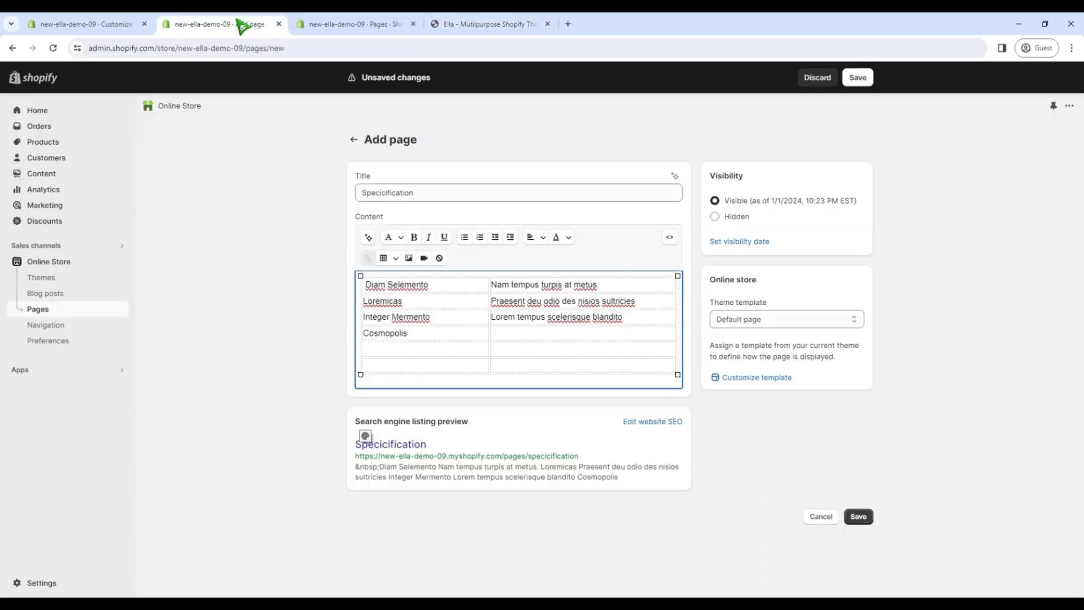
{"action": "left_click", "coordinate": [508, 339]}
{"action": "key", "text": "ctrl+v"}
- Copy the Parturient Monte label and description into its row
{"action": "left_click", "coordinate": [480, 24]}
{"action": "left_click_drag", "start_coordinate": [112, 449], "coordinate": [186, 460]}
{"action": "left_click", "coordinate": [265, 23]}
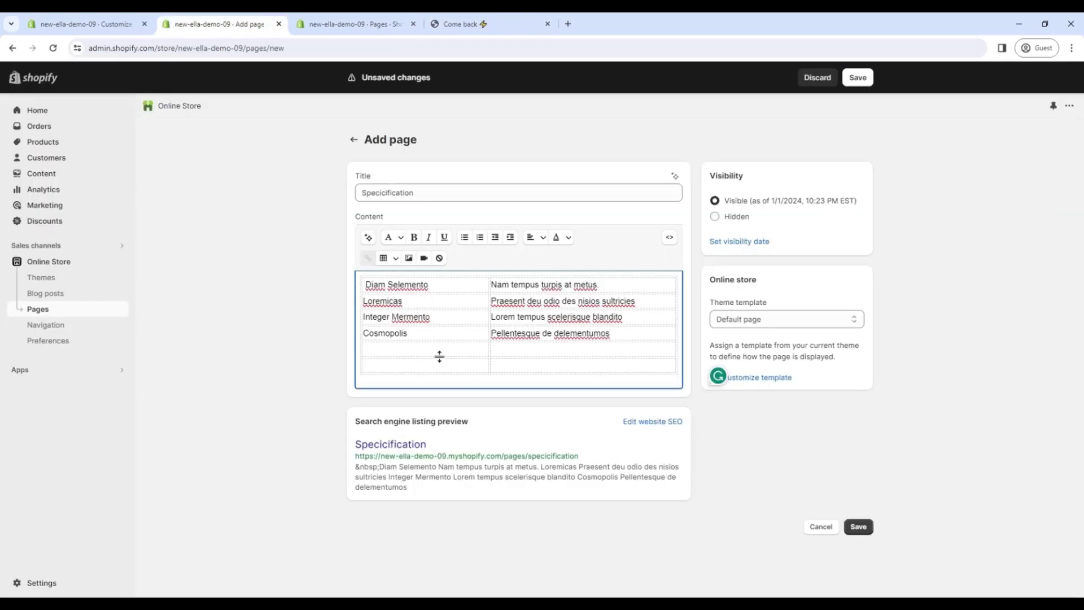
{"action": "left_click", "coordinate": [471, 23]}
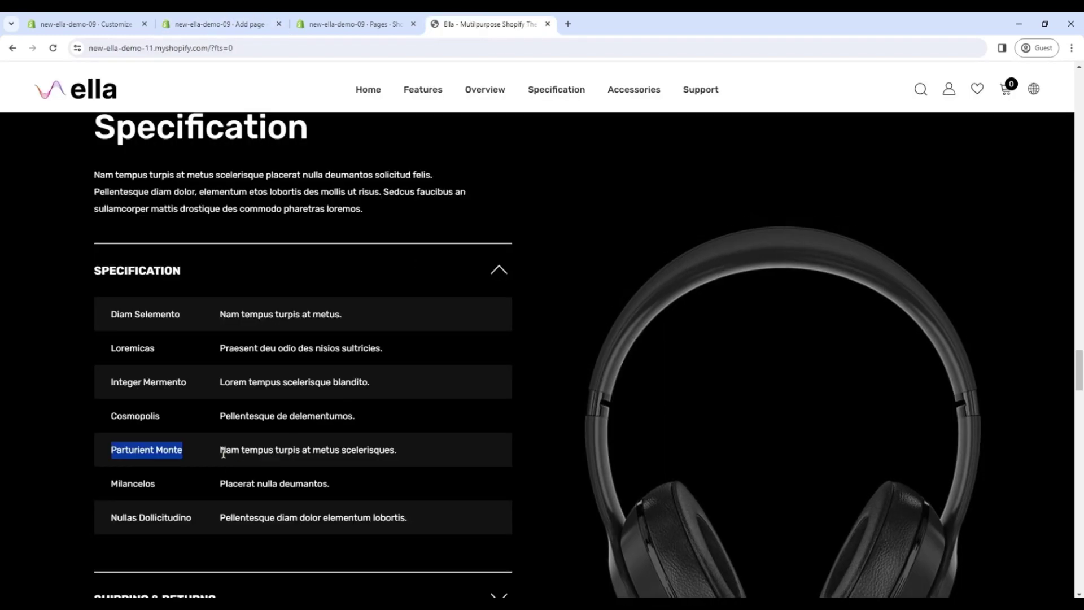
{"action": "left_click_drag", "start_coordinate": [220, 450], "coordinate": [400, 463]}
{"action": "left_click", "coordinate": [241, 23]}
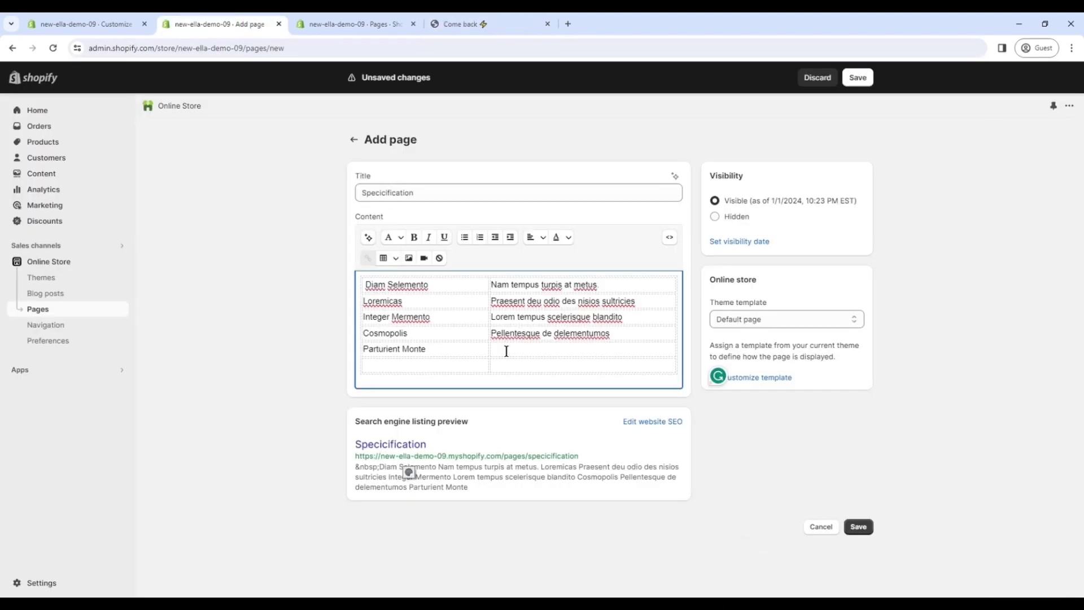
- Fill the last row with Milancelos and its description
{"action": "left_click", "coordinate": [475, 24]}
{"action": "double_click", "coordinate": [130, 483]}
{"action": "left_click", "coordinate": [220, 24]}
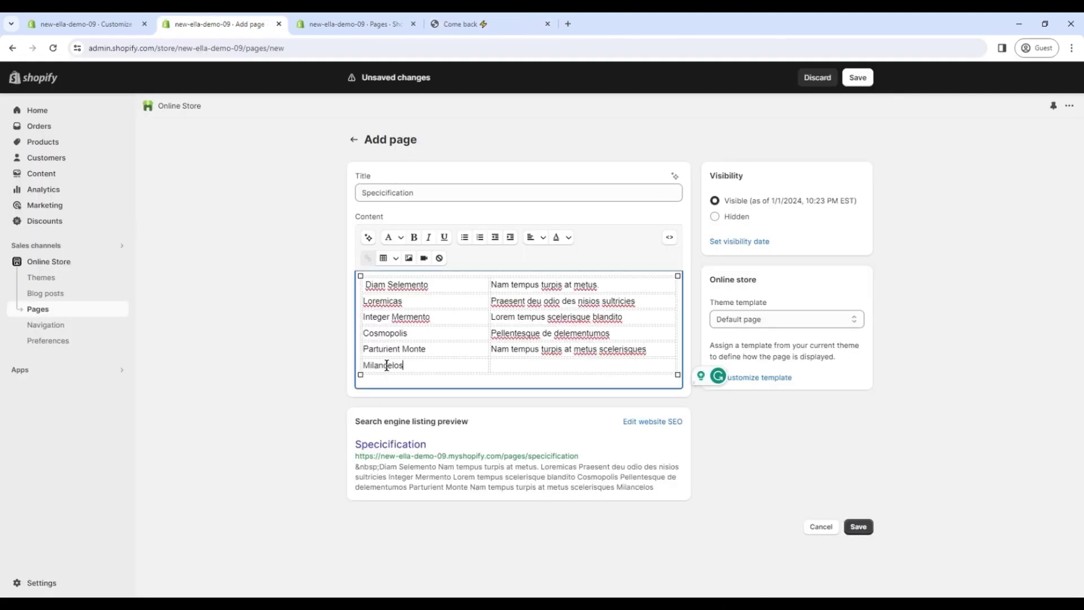
{"action": "left_click", "coordinate": [475, 24]}
{"action": "left_click_drag", "start_coordinate": [220, 484], "coordinate": [333, 486]}
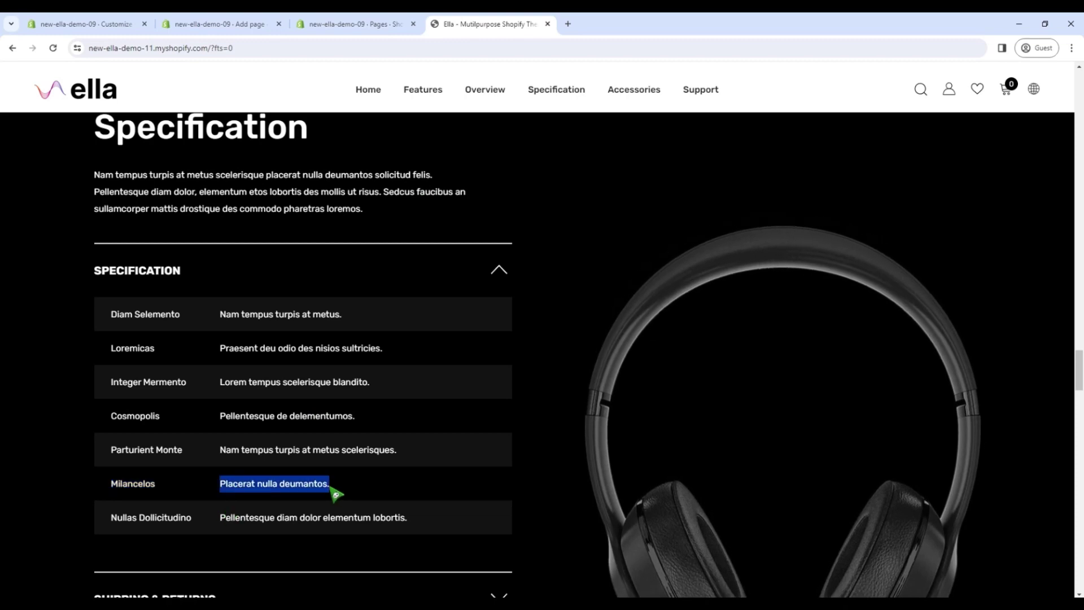
{"action": "key", "text": "ctrl+c"}
{"action": "left_click", "coordinate": [227, 25]}
{"action": "key", "text": "ctrl+v"}
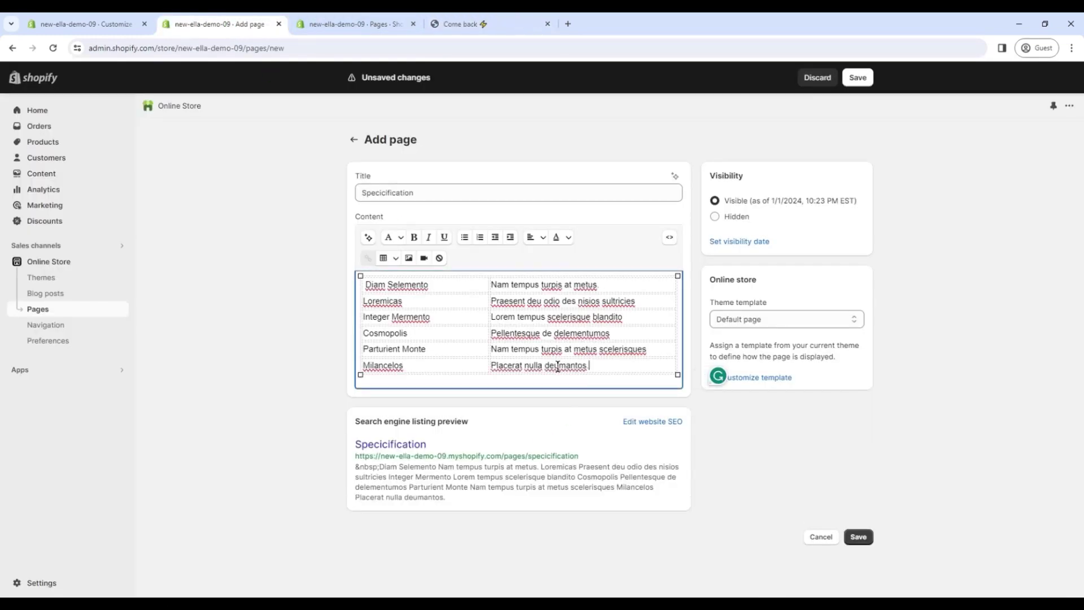
- Save the Specicification page and pick it as the Specification collapsible row's source page
{"action": "left_click", "coordinate": [858, 536]}
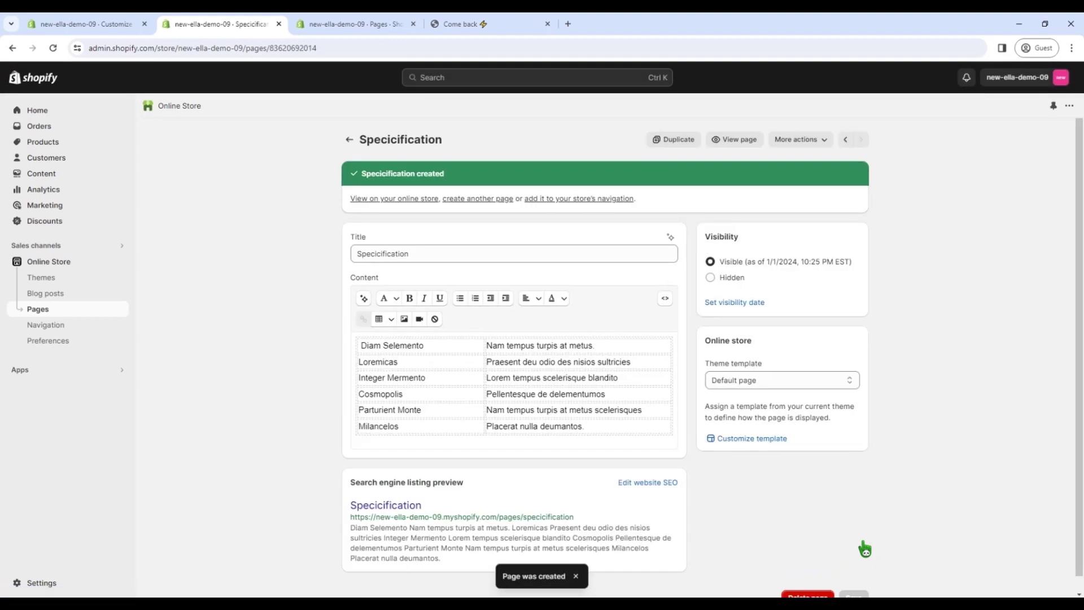
{"action": "scroll", "coordinate": [748, 540], "scroll_direction": "down", "scroll_amount": 1}
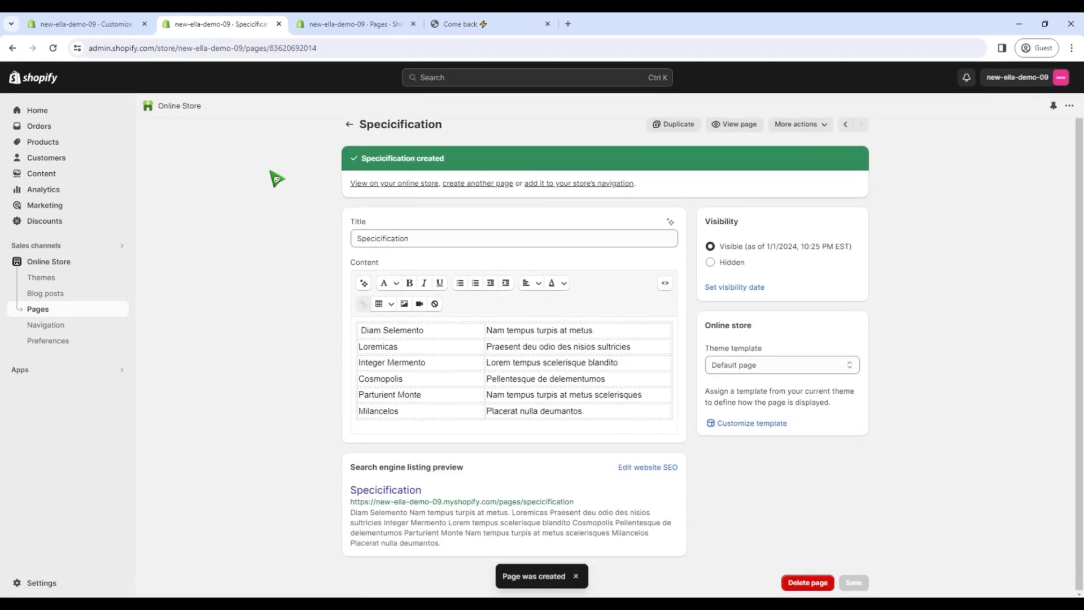
{"action": "left_click", "coordinate": [107, 27]}
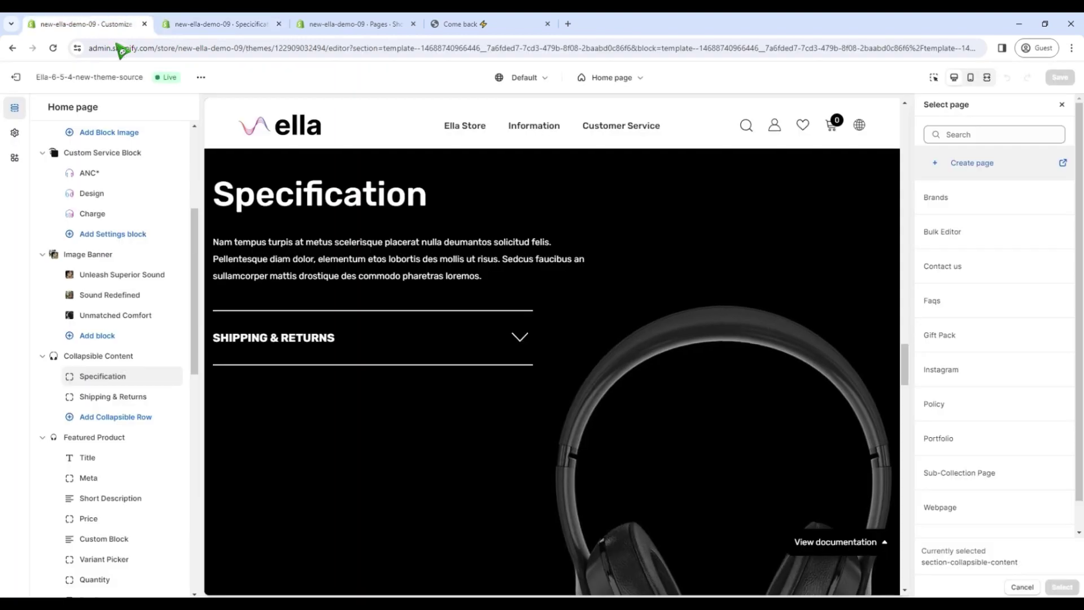
{"action": "left_click", "coordinate": [109, 357]}
{"action": "left_click", "coordinate": [115, 378]}
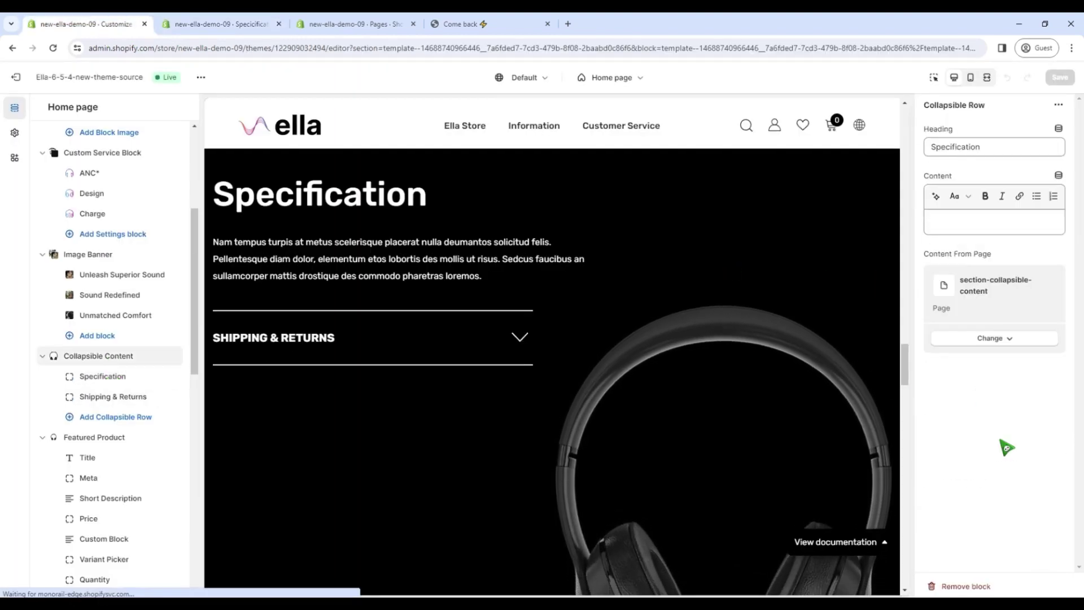
{"action": "left_click", "coordinate": [1010, 338]}
{"action": "left_click", "coordinate": [998, 370]}
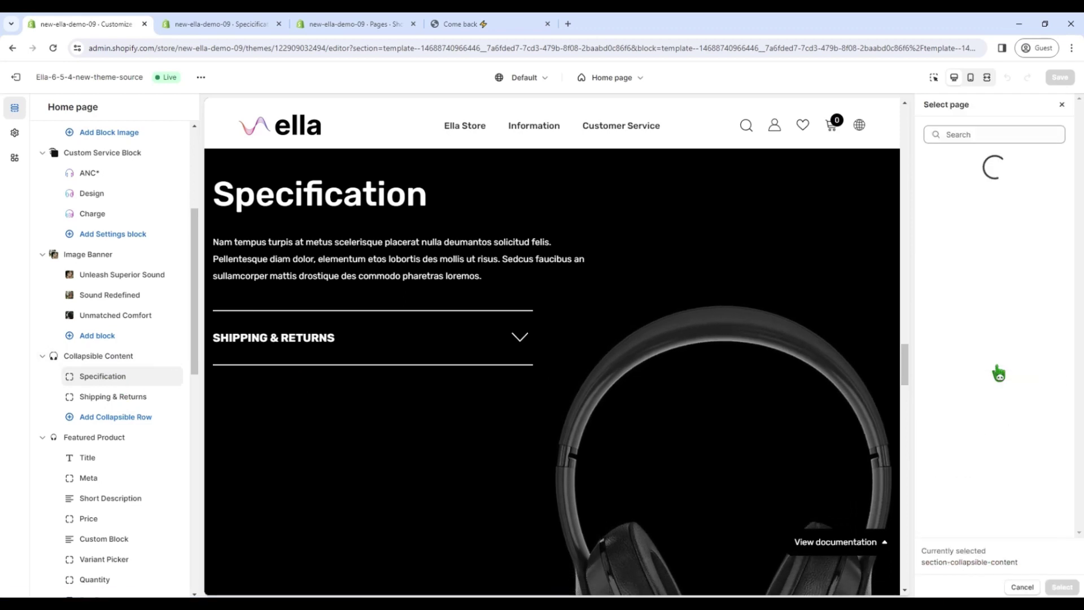
{"action": "scroll", "coordinate": [982, 398], "scroll_direction": "down", "scroll_amount": 2}
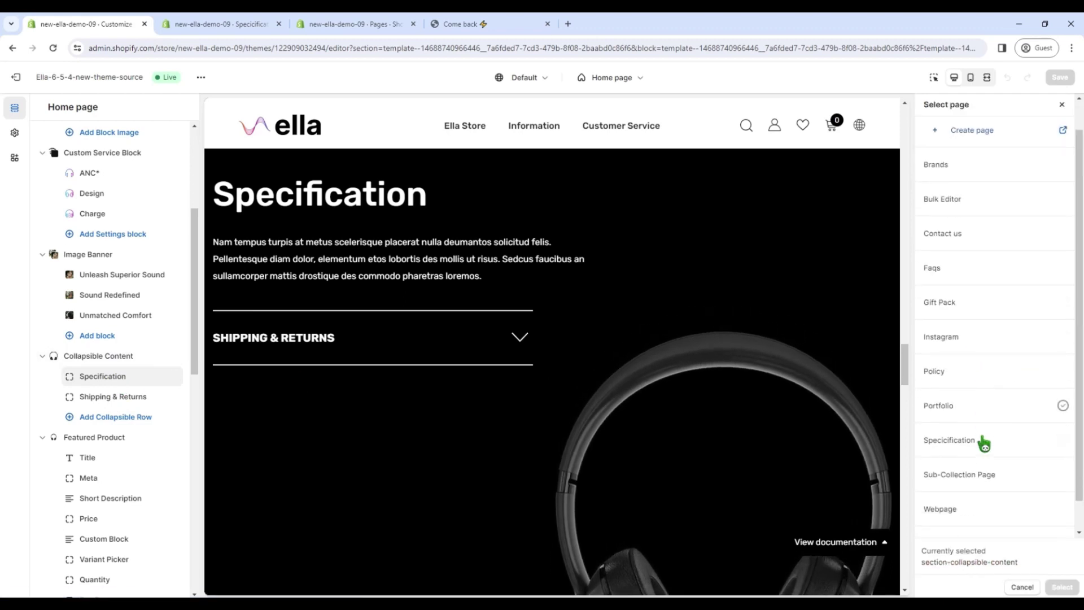
{"action": "left_click", "coordinate": [967, 417]}
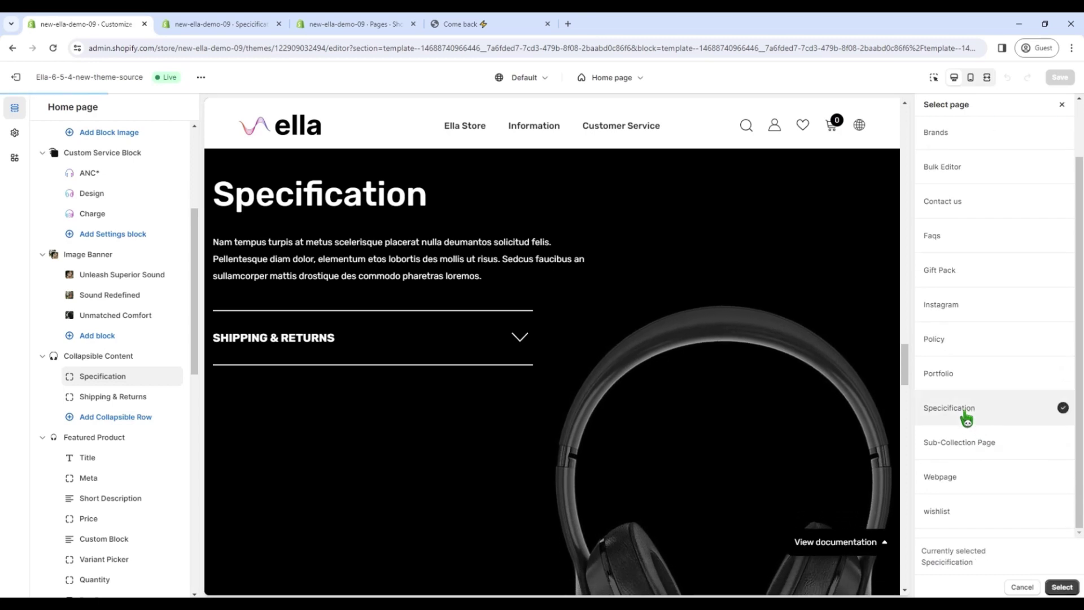
{"action": "scroll", "coordinate": [400, 416], "scroll_direction": "down", "scroll_amount": 2}
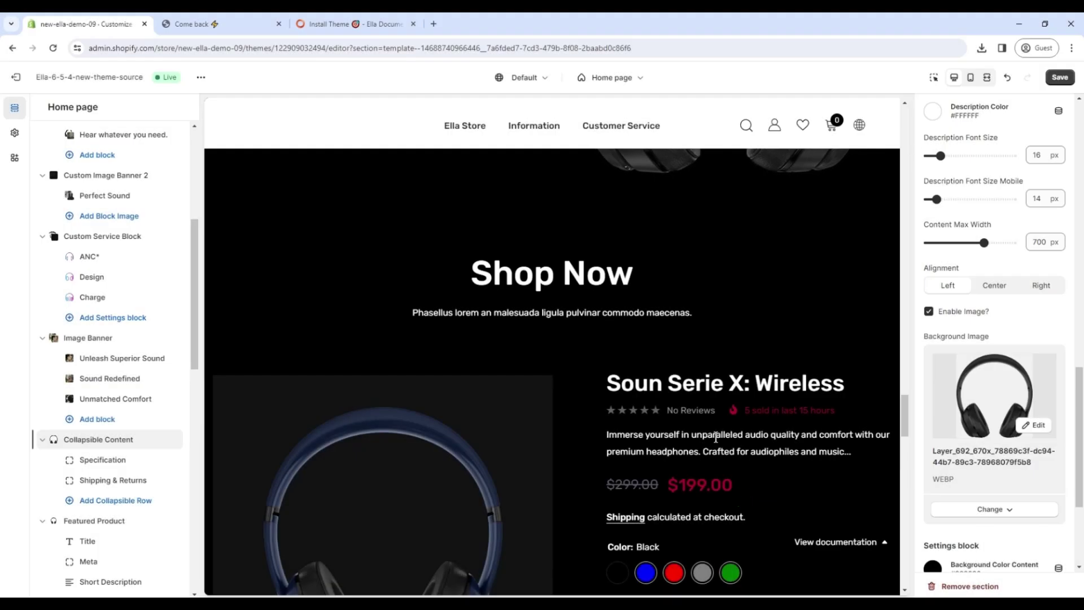
- Review the Featured Product section and its product options without changing anything
{"action": "scroll", "coordinate": [649, 420], "scroll_direction": "down", "scroll_amount": 3}
{"action": "scroll", "coordinate": [652, 418], "scroll_direction": "up", "scroll_amount": 2}
{"action": "scroll", "coordinate": [103, 497], "scroll_direction": "down", "scroll_amount": 1}
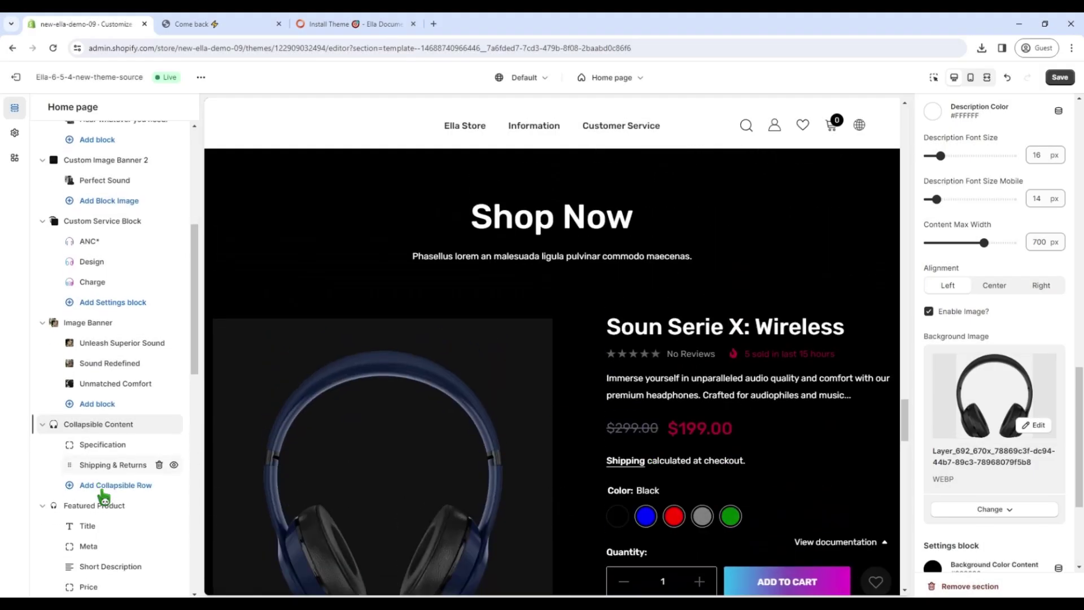
{"action": "scroll", "coordinate": [104, 497], "scroll_direction": "down", "scroll_amount": 4}
{"action": "left_click", "coordinate": [112, 356]}
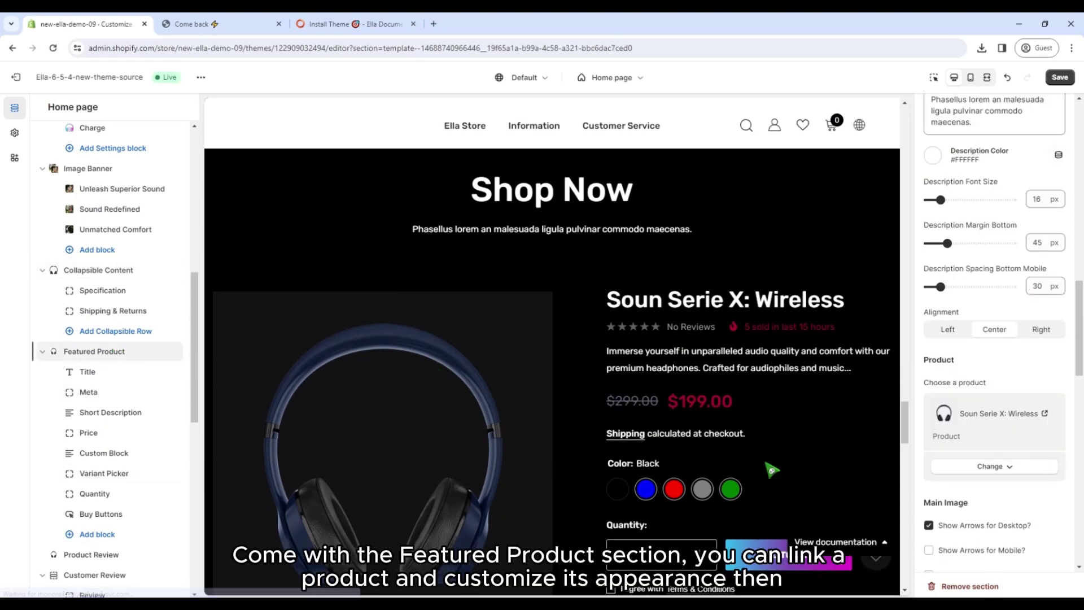
{"action": "scroll", "coordinate": [1006, 432], "scroll_direction": "up", "scroll_amount": 4}
{"action": "scroll", "coordinate": [1006, 432], "scroll_direction": "up", "scroll_amount": 10}
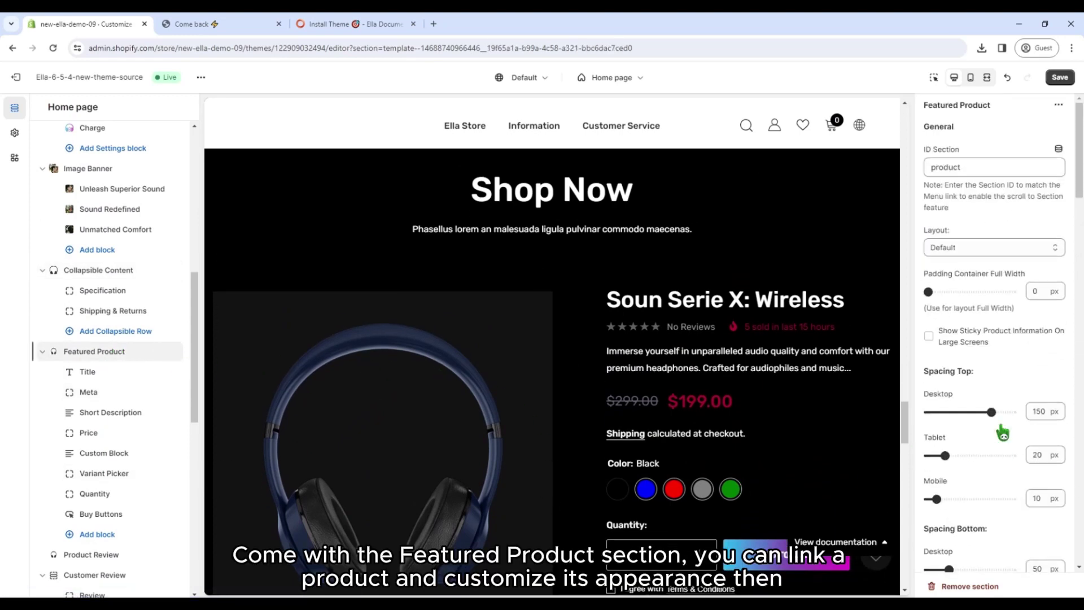
{"action": "scroll", "coordinate": [1003, 433], "scroll_direction": "down", "scroll_amount": 8}
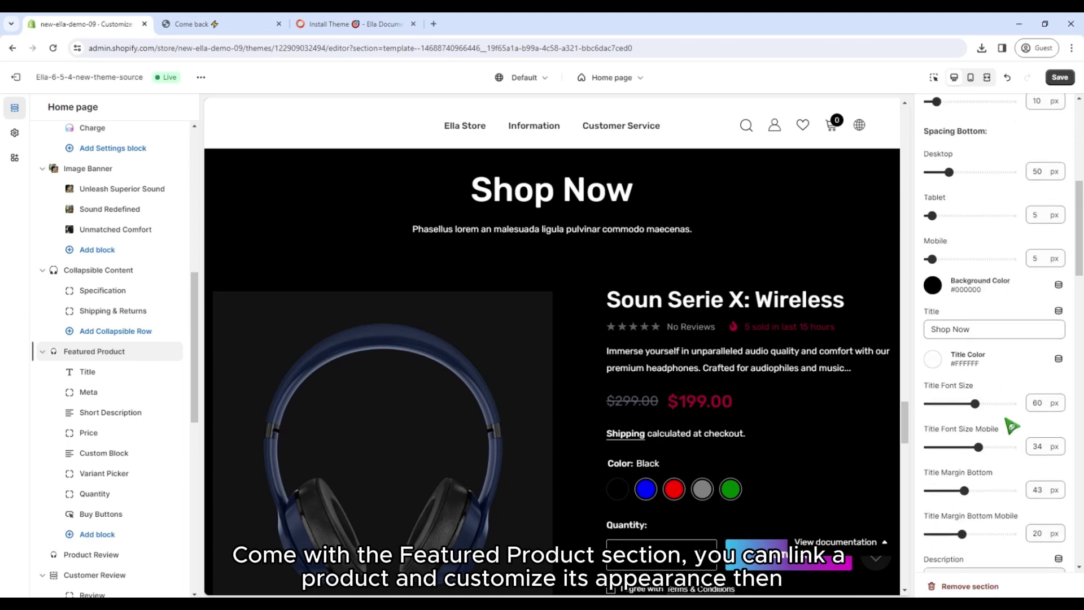
{"action": "scroll", "coordinate": [1010, 425], "scroll_direction": "down", "scroll_amount": 6}
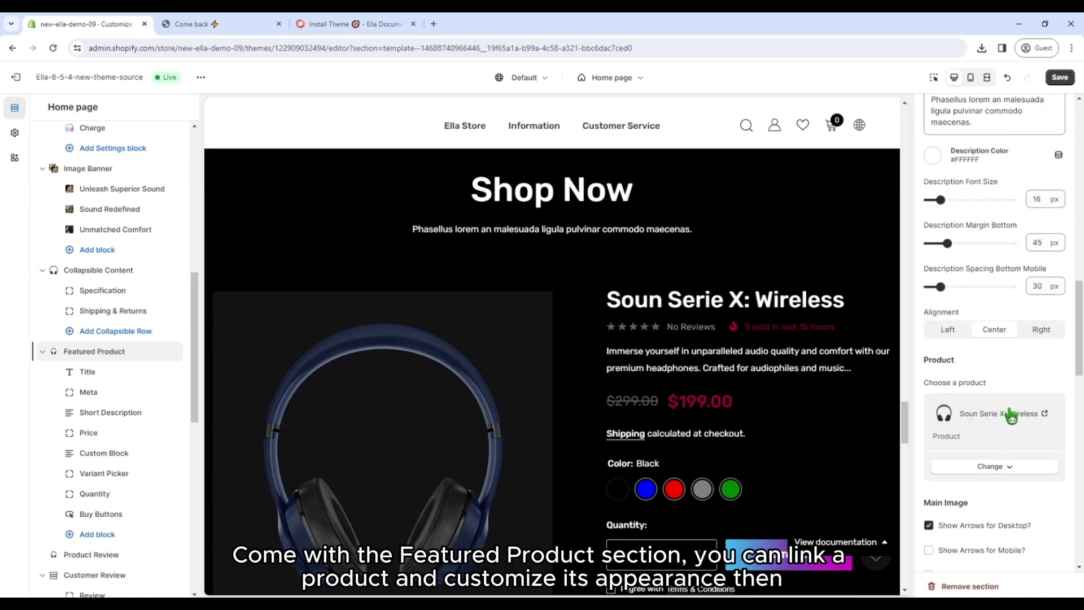
{"action": "scroll", "coordinate": [1011, 416], "scroll_direction": "down", "scroll_amount": 2}
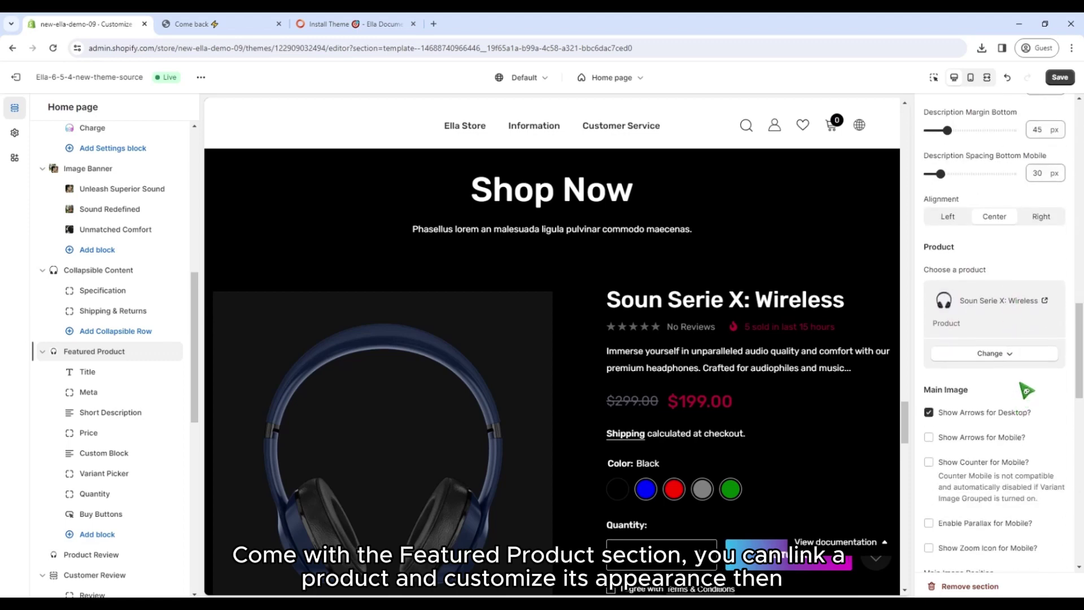
{"action": "left_click", "coordinate": [1001, 356]}
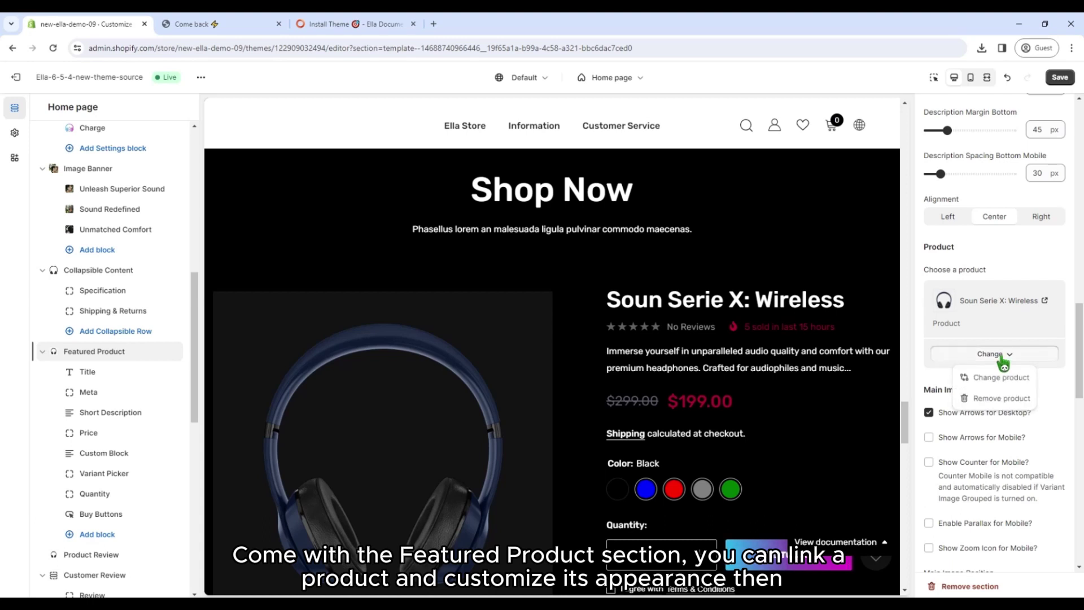
{"action": "left_click", "coordinate": [1057, 376]}
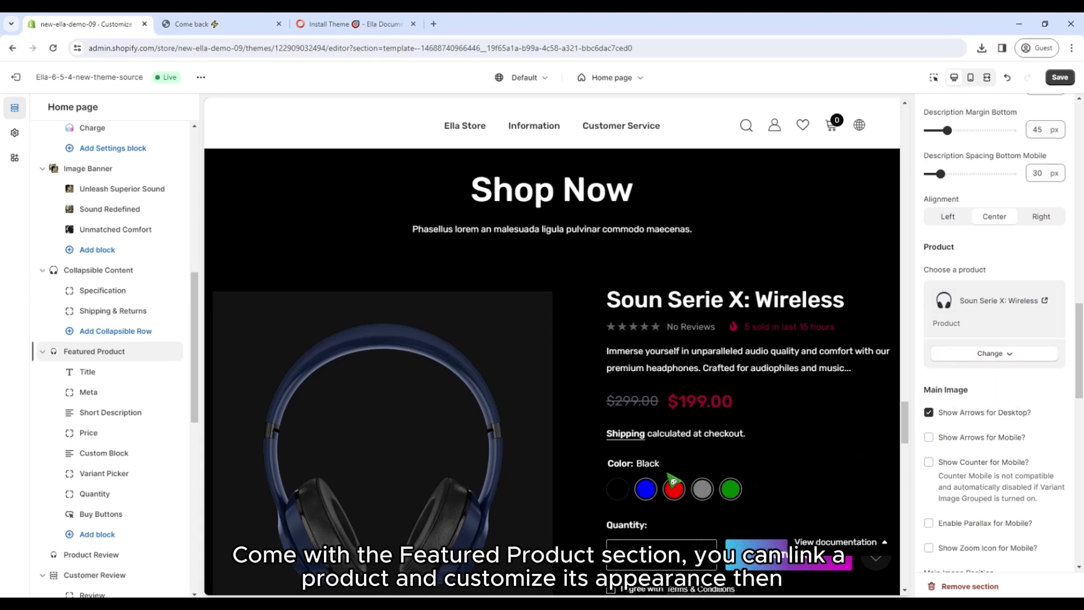
- Look over the Title and Meta blocks, then bring up Customer Review's Product Review settings
{"action": "left_click", "coordinate": [119, 372]}
{"action": "left_click", "coordinate": [125, 395]}
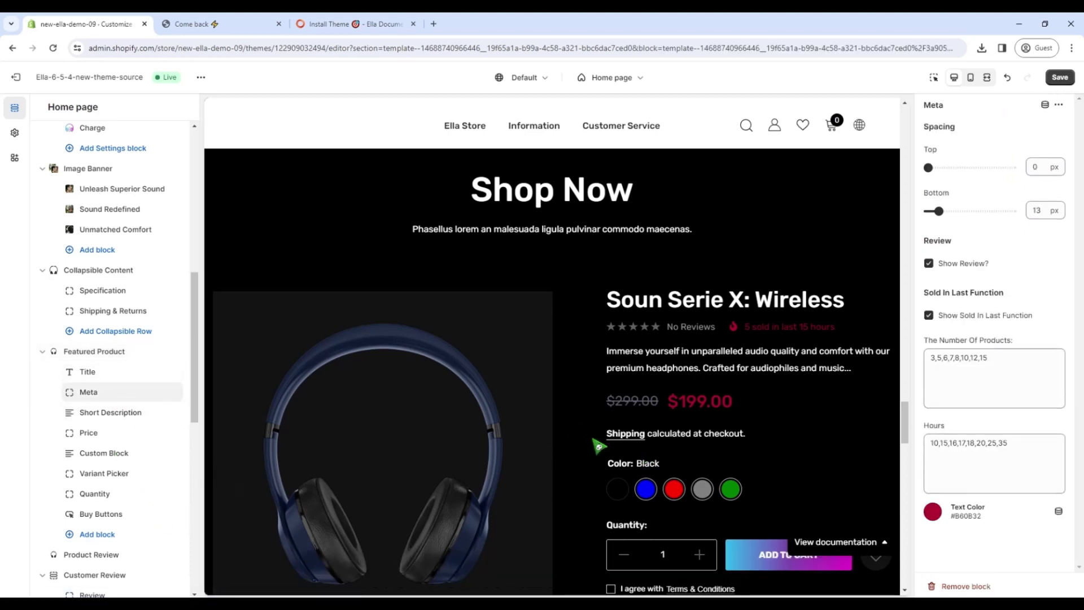
{"action": "scroll", "coordinate": [593, 438], "scroll_direction": "down", "scroll_amount": 3}
{"action": "scroll", "coordinate": [584, 427], "scroll_direction": "down", "scroll_amount": 8}
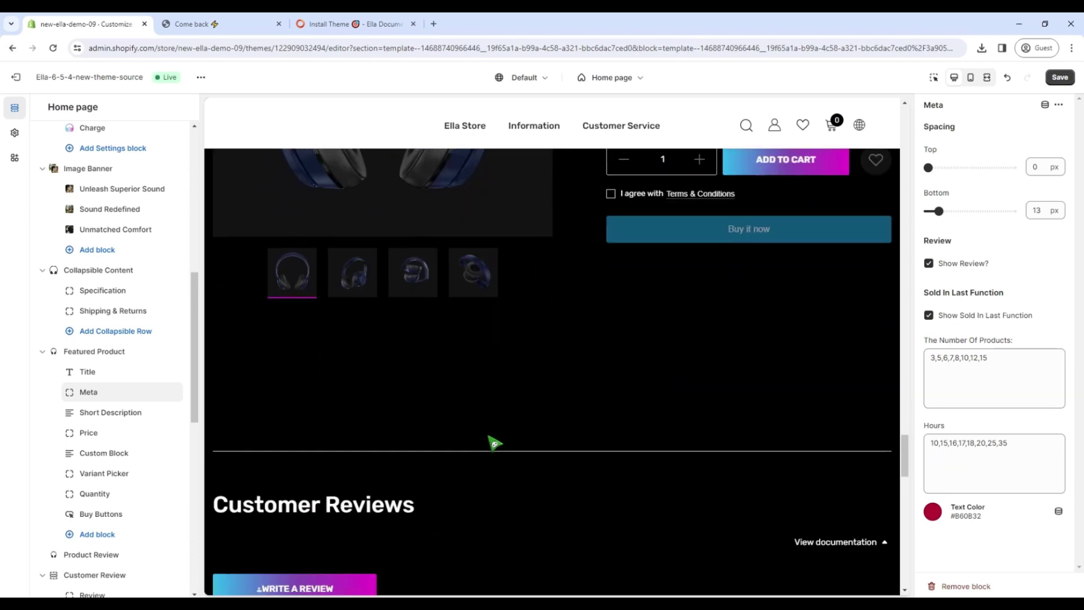
{"action": "scroll", "coordinate": [112, 468], "scroll_direction": "down", "scroll_amount": 4}
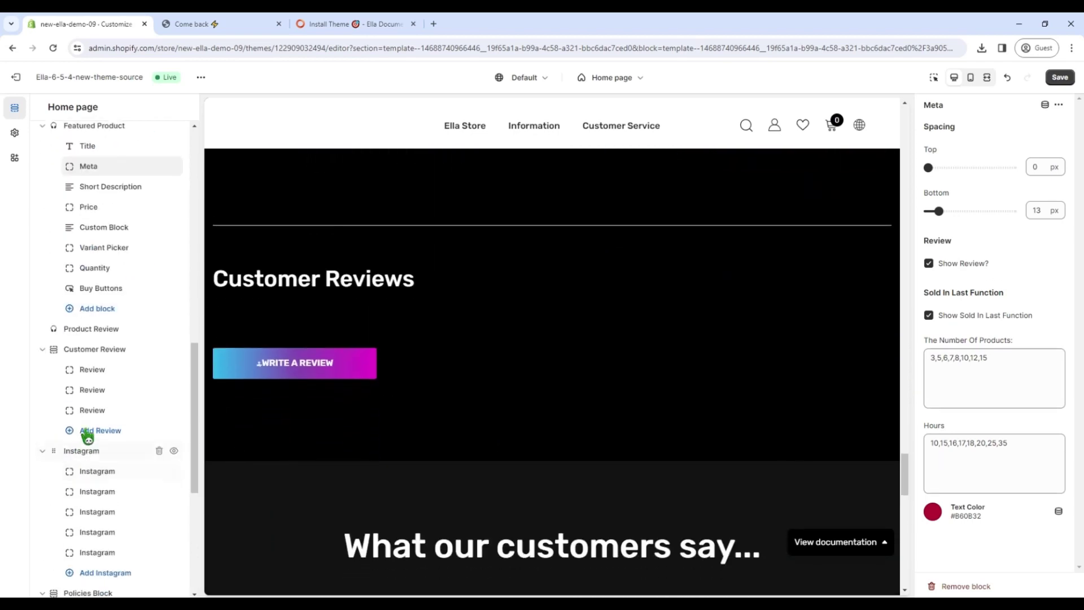
{"action": "left_click", "coordinate": [111, 350]}
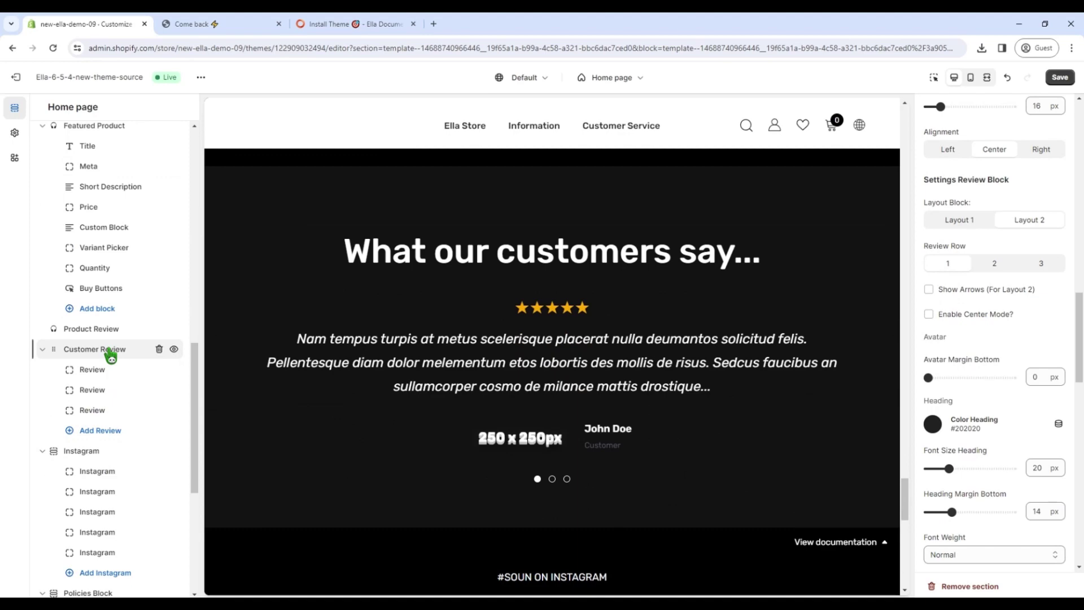
{"action": "left_click", "coordinate": [120, 330]}
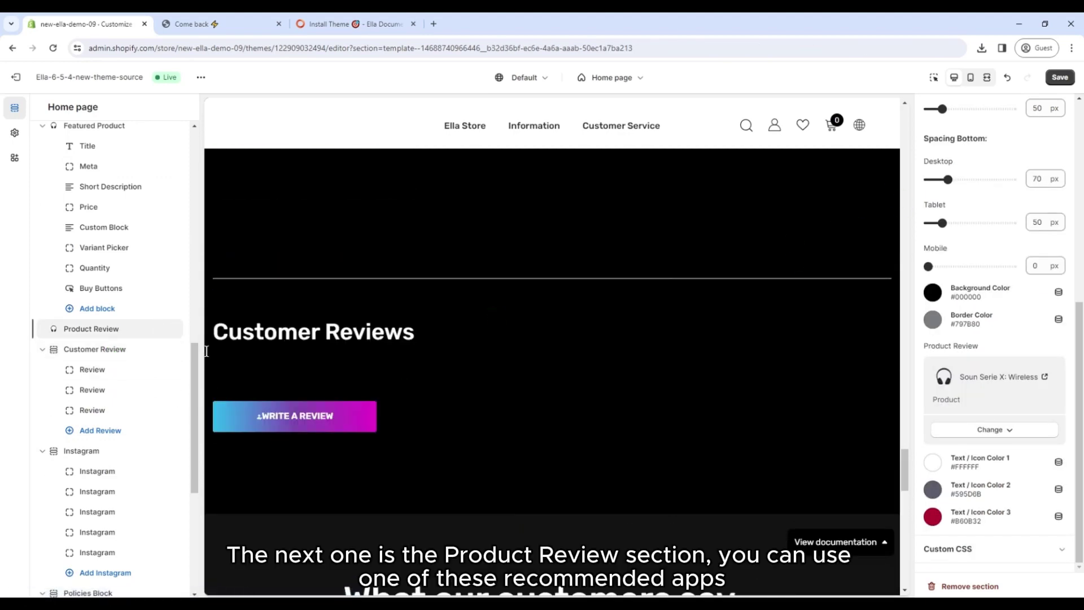
- Skip Product Review and show the Full Width Customer Review section's settings
{"action": "scroll", "coordinate": [1007, 312], "scroll_direction": "up", "scroll_amount": 6}
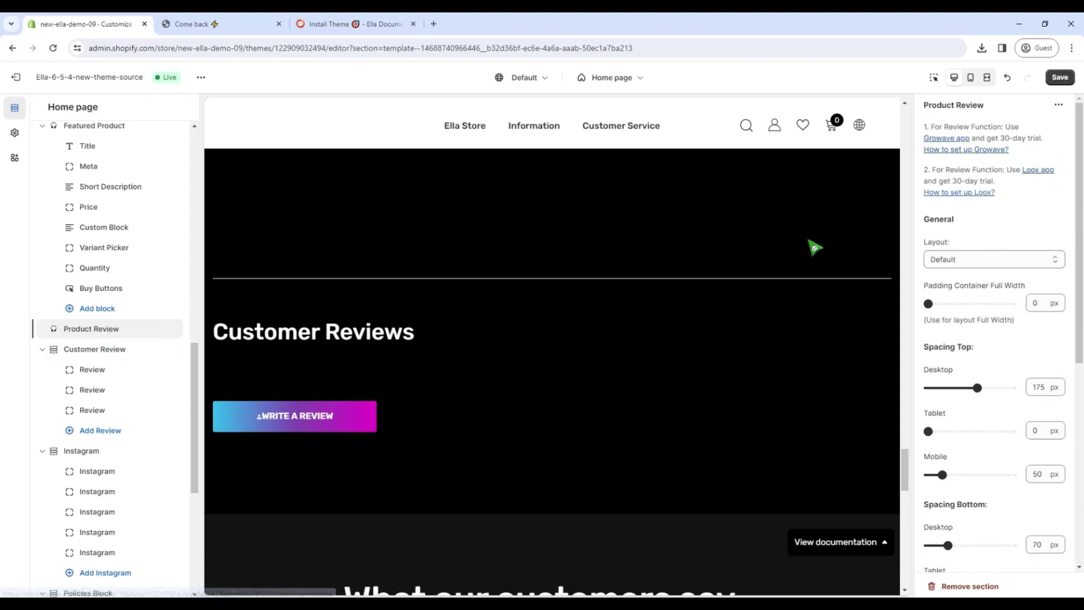
{"action": "left_click", "coordinate": [102, 355]}
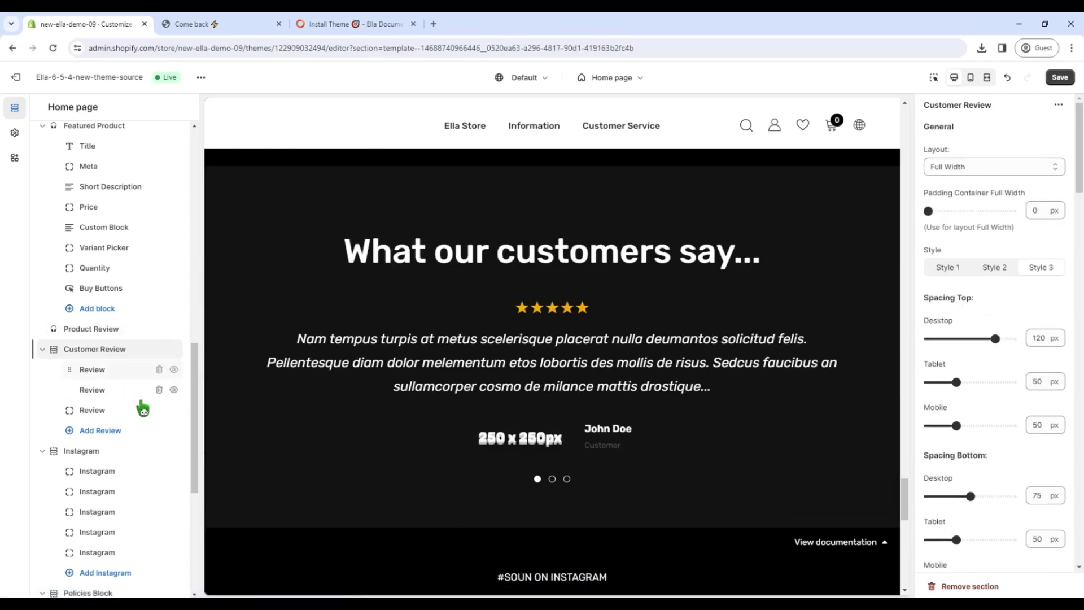
- Set the Layer_640 image as the first customer review's avatar
{"action": "left_click", "coordinate": [93, 370]}
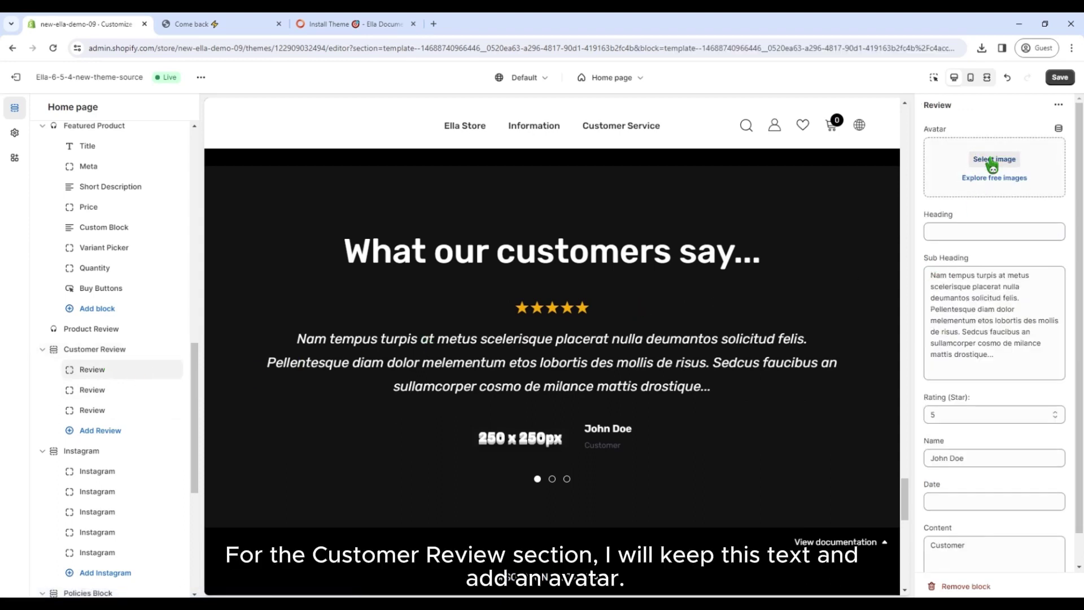
{"action": "left_click", "coordinate": [985, 160]}
{"action": "scroll", "coordinate": [660, 446], "scroll_direction": "down", "scroll_amount": 3}
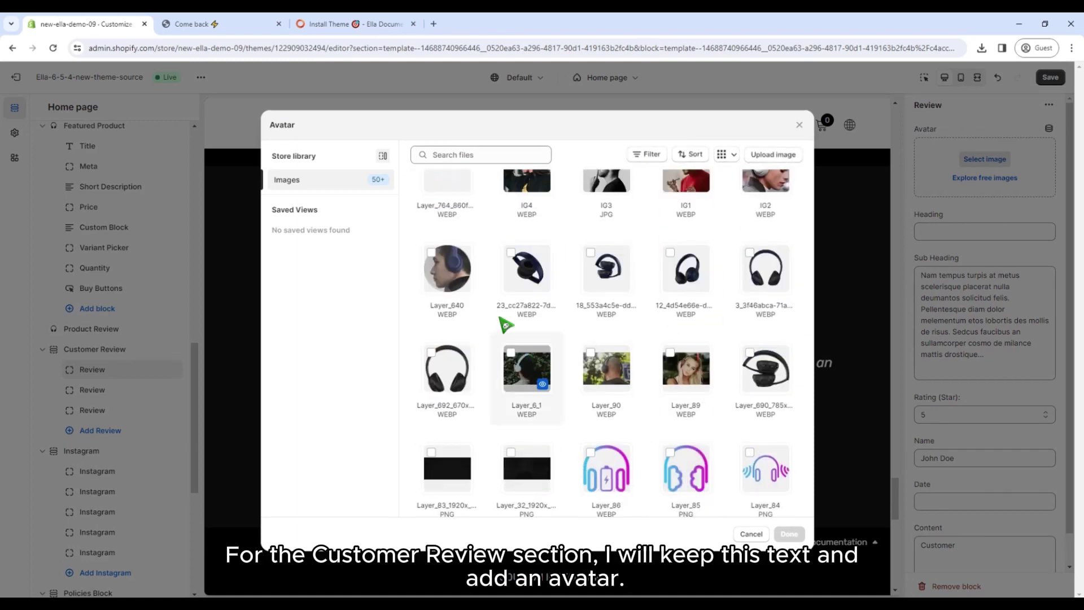
{"action": "left_click", "coordinate": [447, 272]}
{"action": "left_click", "coordinate": [789, 534]}
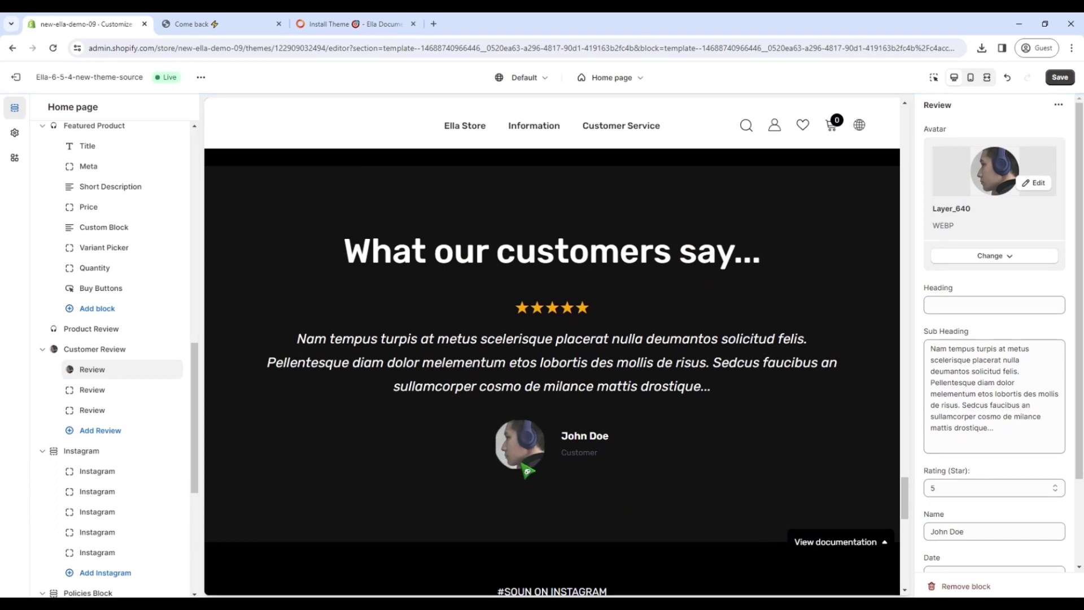
{"action": "scroll", "coordinate": [121, 395], "scroll_direction": "down", "scroll_amount": 2}
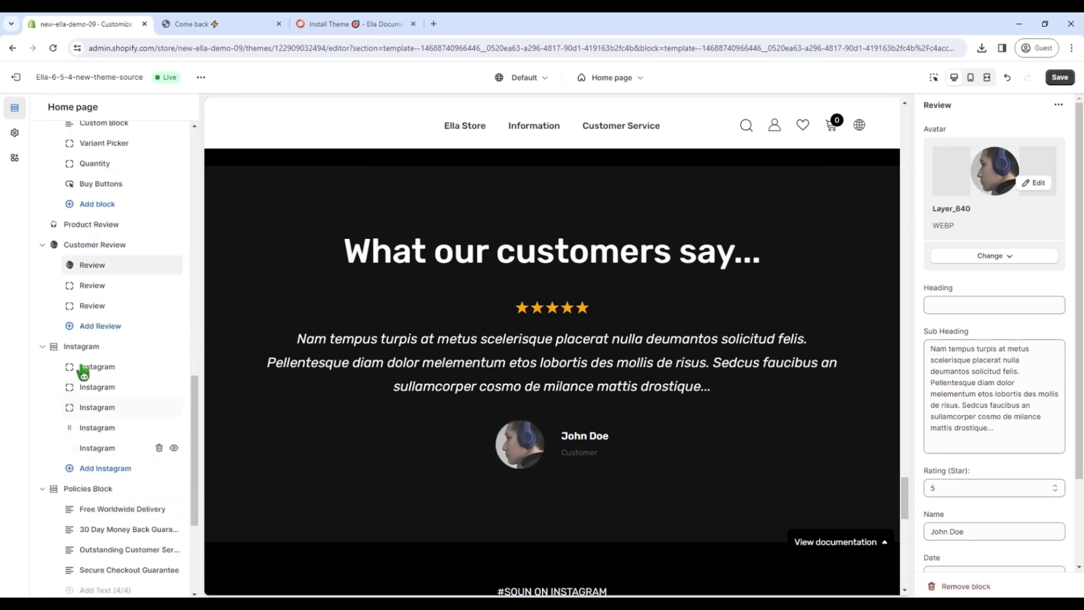
{"action": "scroll", "coordinate": [279, 376], "scroll_direction": "down", "scroll_amount": 6}
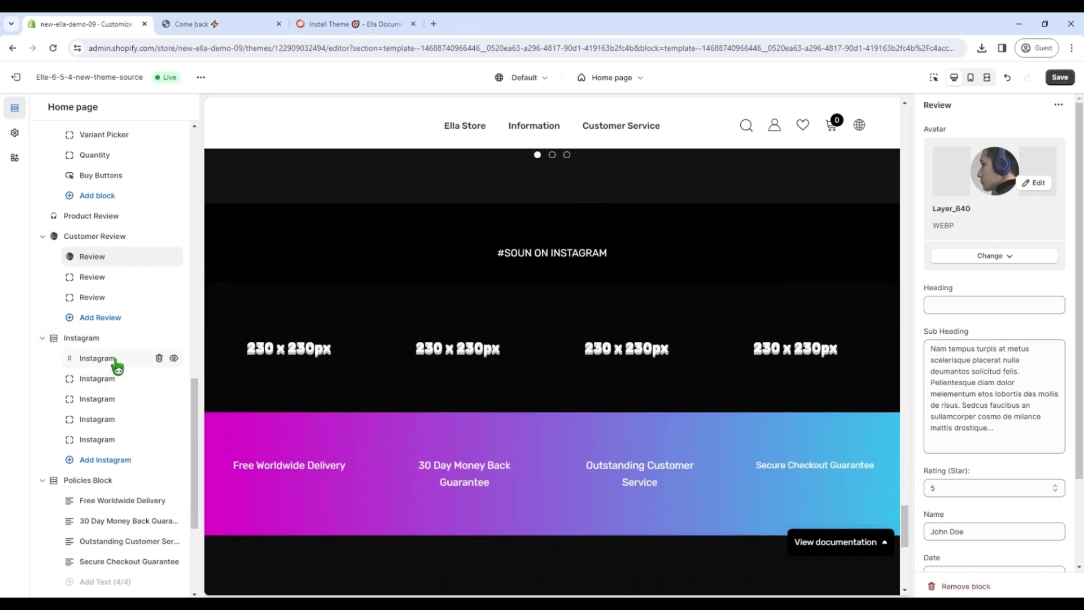
- Put IG2 in the first Instagram tile and IG1 in the second
{"action": "left_click", "coordinate": [94, 339]}
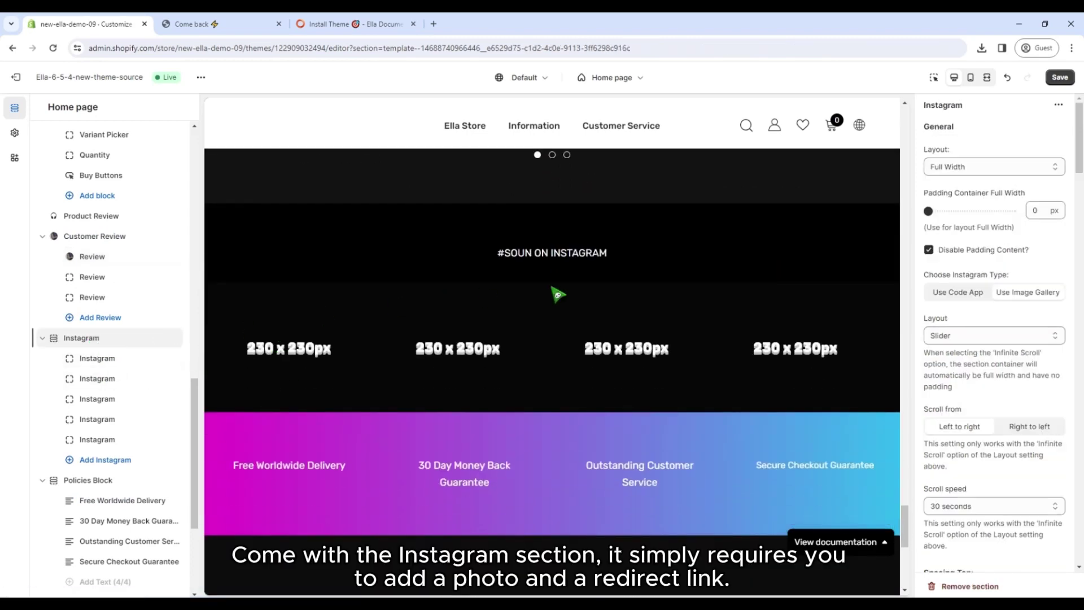
{"action": "left_click", "coordinate": [98, 360]}
{"action": "left_click", "coordinate": [966, 186]}
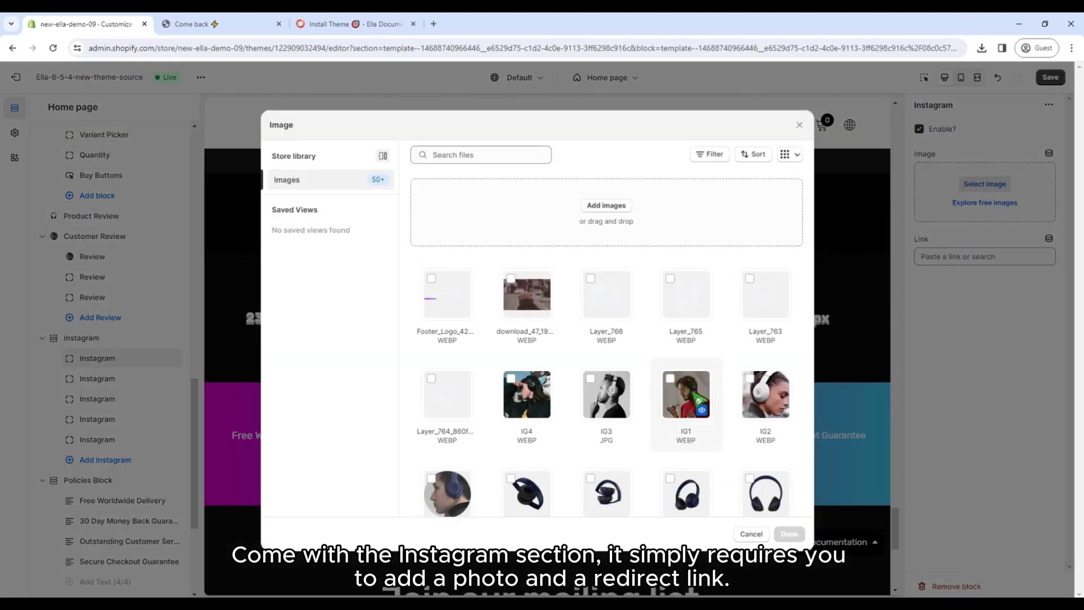
{"action": "left_click", "coordinate": [759, 398]}
{"action": "left_click", "coordinate": [790, 535]}
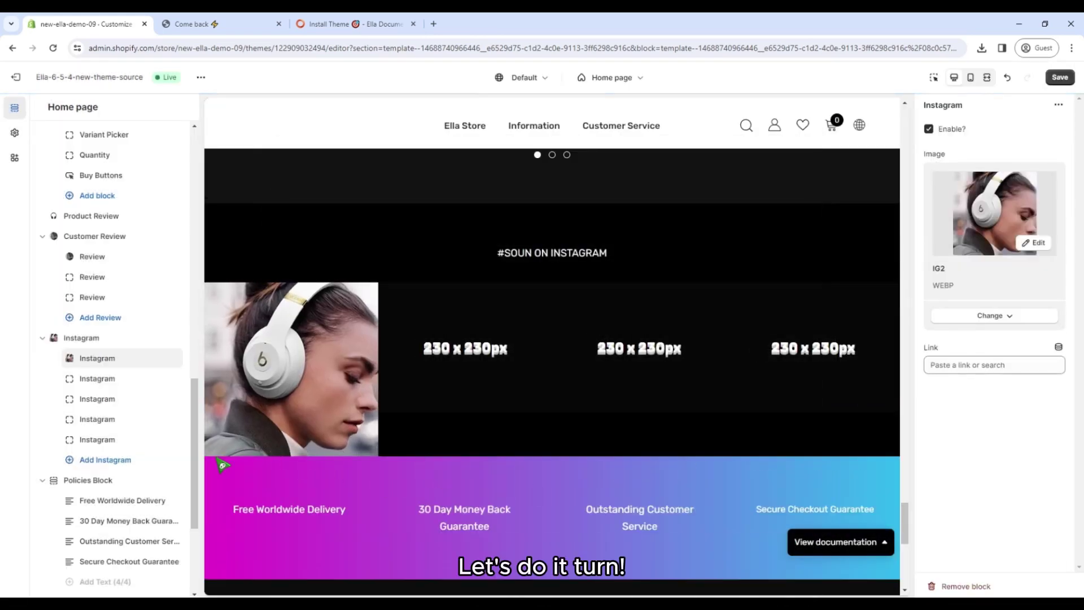
{"action": "left_click", "coordinate": [97, 382]}
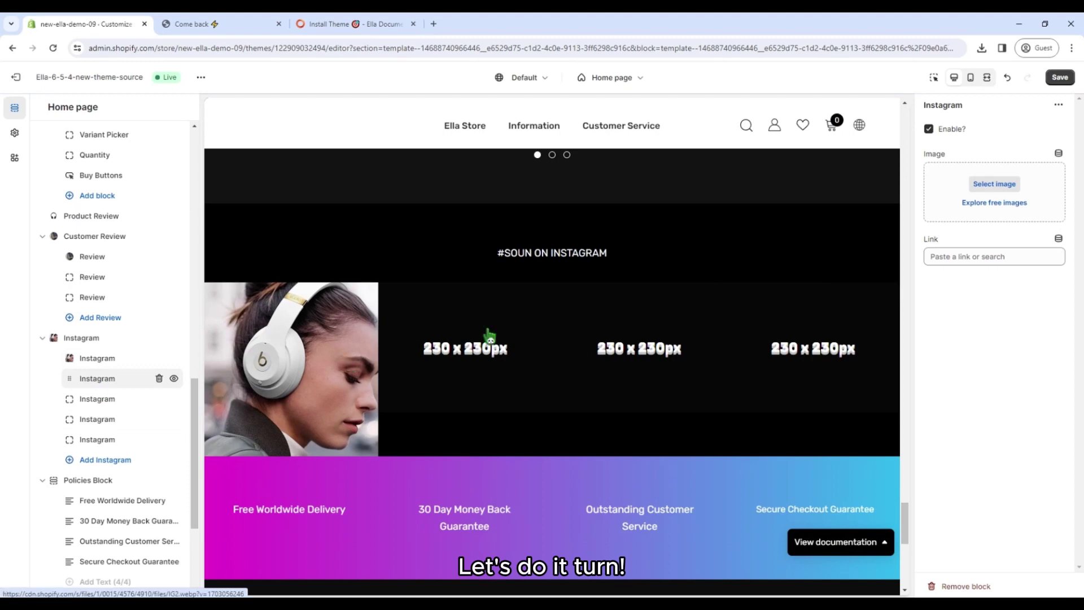
{"action": "left_click", "coordinate": [982, 192]}
{"action": "left_click", "coordinate": [716, 435]}
{"action": "left_click", "coordinate": [788, 533]}
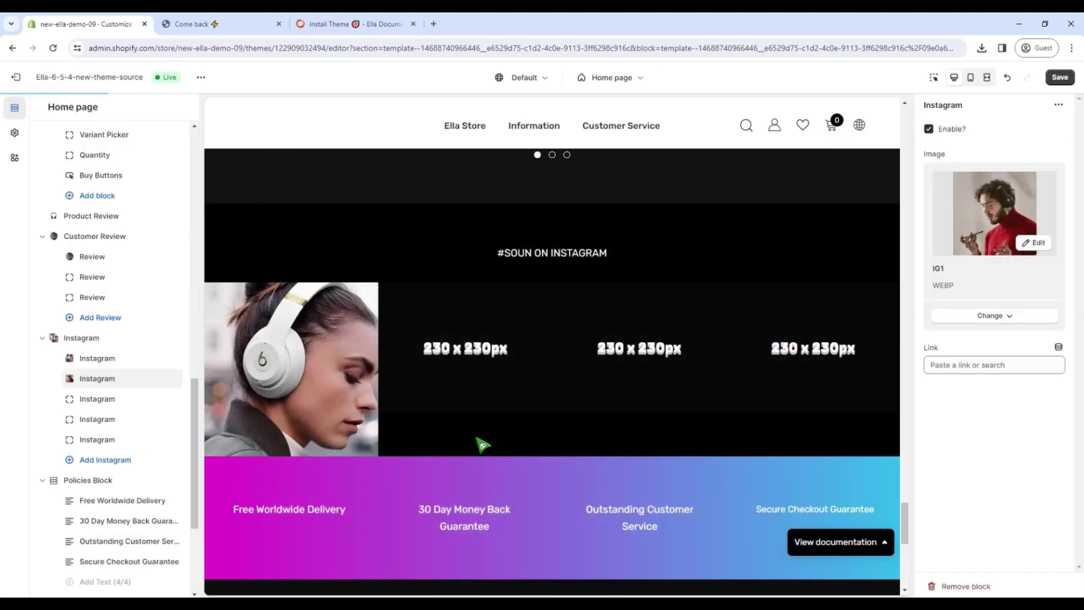
- Put IG3 in the third Instagram tile and IG4 in the fourth
{"action": "left_click", "coordinate": [102, 400]}
{"action": "left_click", "coordinate": [994, 184]}
{"action": "left_click", "coordinate": [607, 394]}
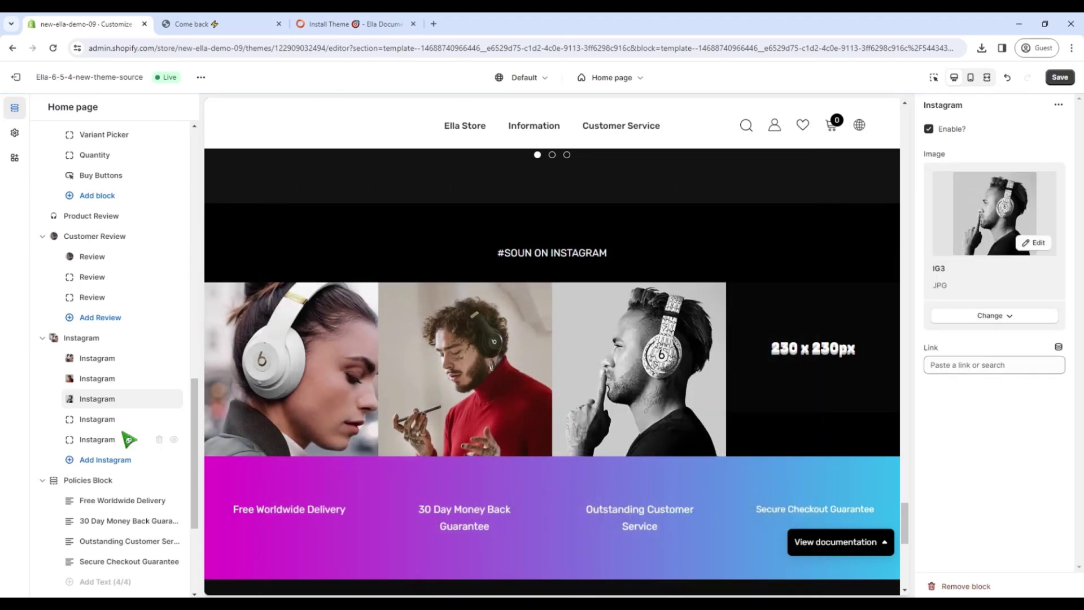
{"action": "left_click", "coordinate": [112, 428]}
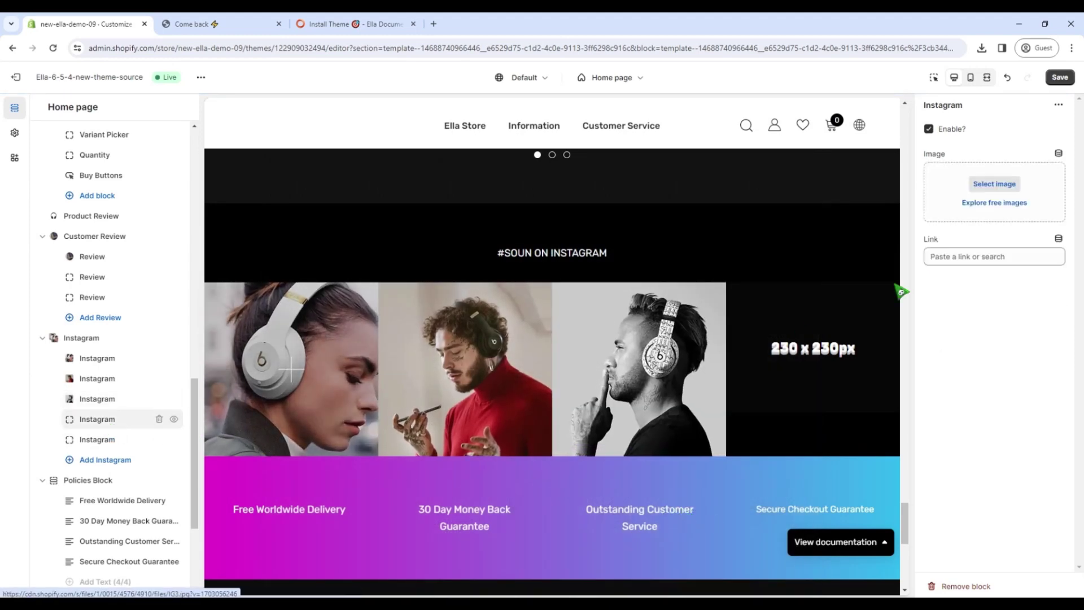
{"action": "left_click", "coordinate": [985, 185]}
{"action": "left_click", "coordinate": [554, 395]}
{"action": "left_click", "coordinate": [790, 535]}
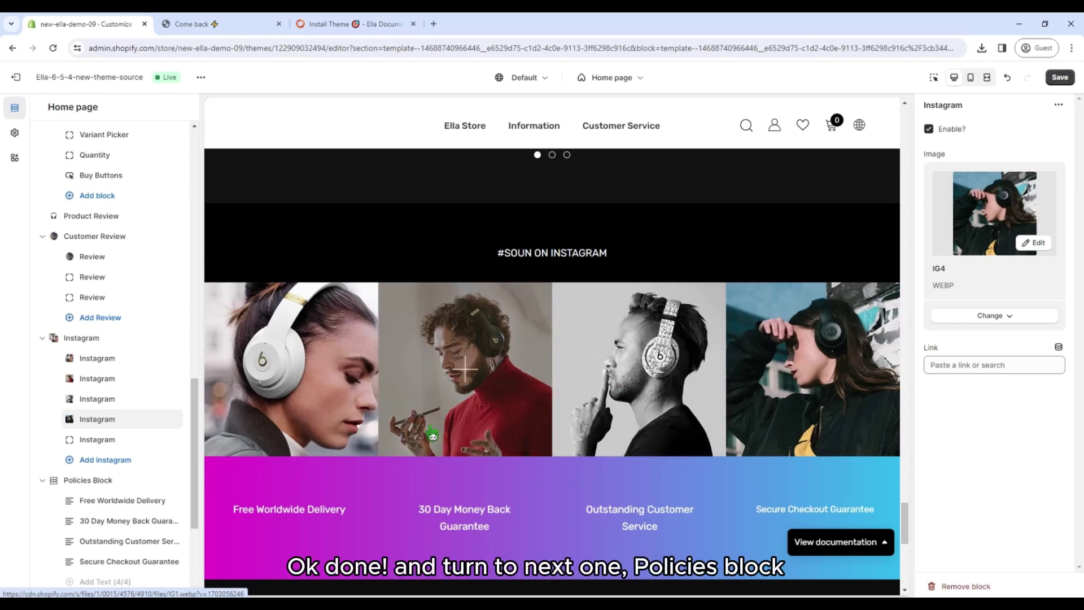
{"action": "scroll", "coordinate": [431, 430], "scroll_direction": "down", "scroll_amount": 4}
{"action": "scroll", "coordinate": [137, 430], "scroll_direction": "down", "scroll_amount": 2}
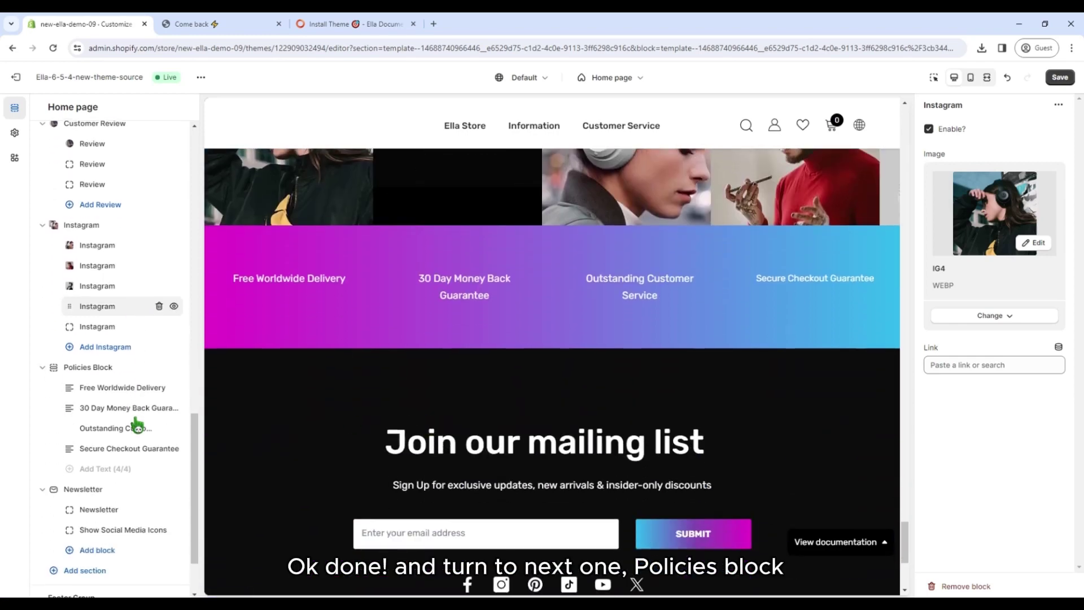
- Give Free Worldwide Delivery the Layer_764 star icon and 30 Day Money Back the Layer_763 shield
{"action": "left_click", "coordinate": [115, 368]}
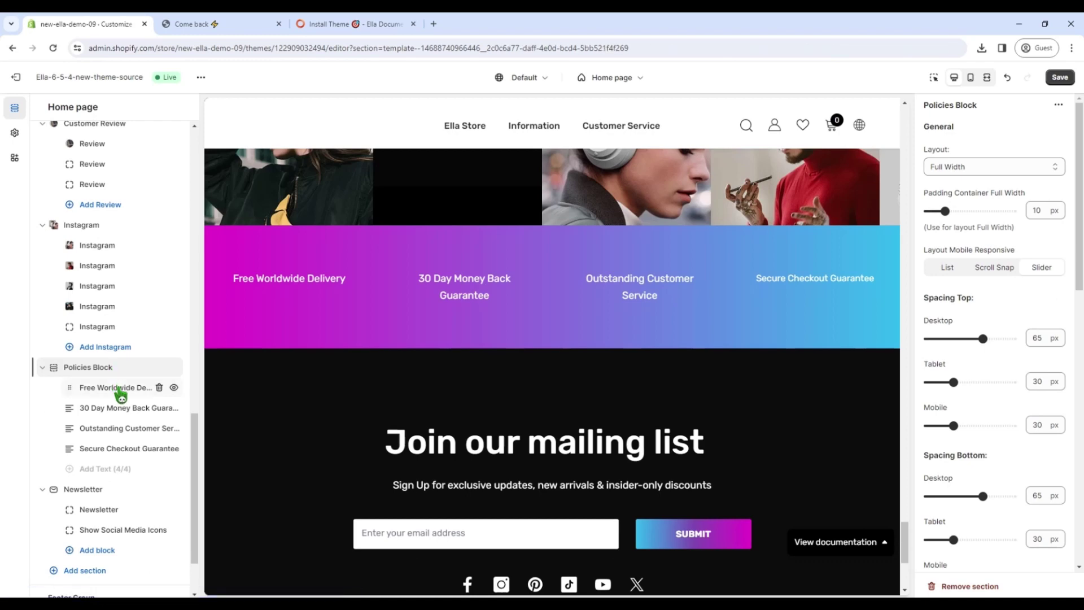
{"action": "left_click", "coordinate": [119, 390]}
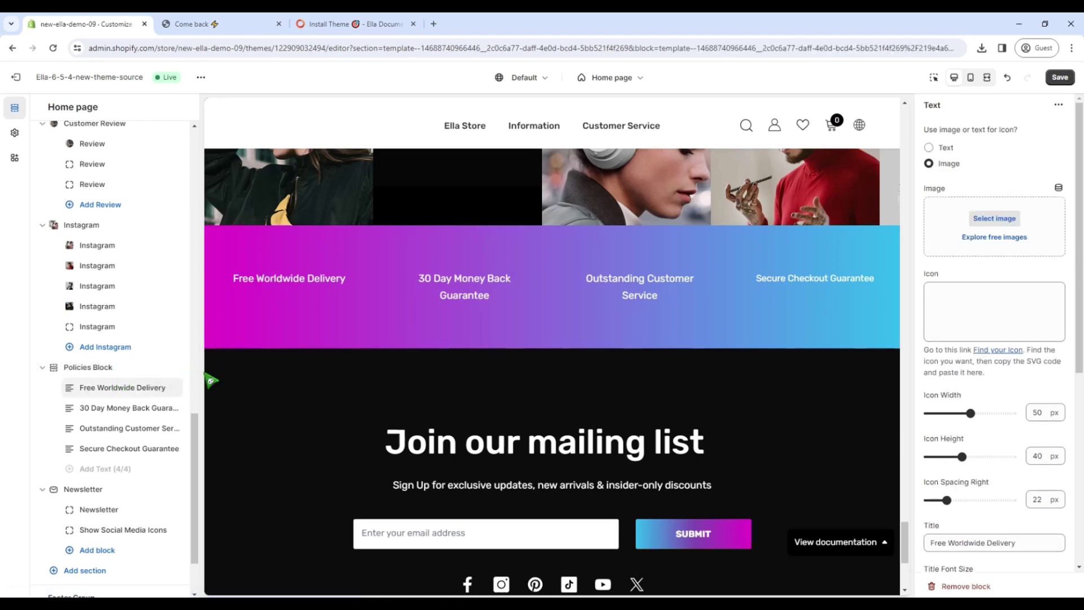
{"action": "left_click", "coordinate": [986, 220]}
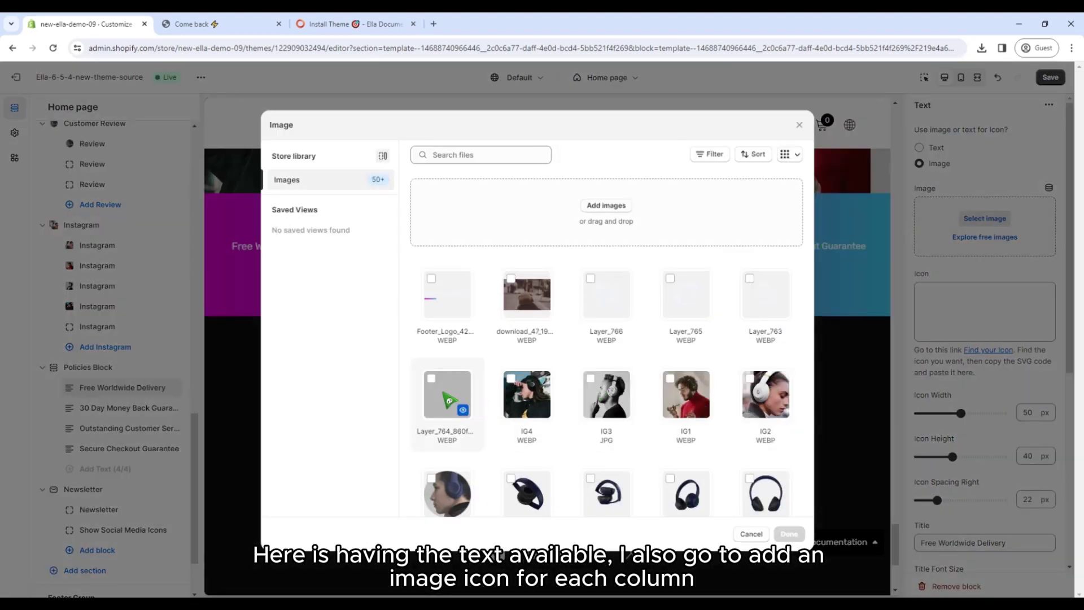
{"action": "left_click", "coordinate": [445, 398]}
{"action": "left_click", "coordinate": [789, 533]}
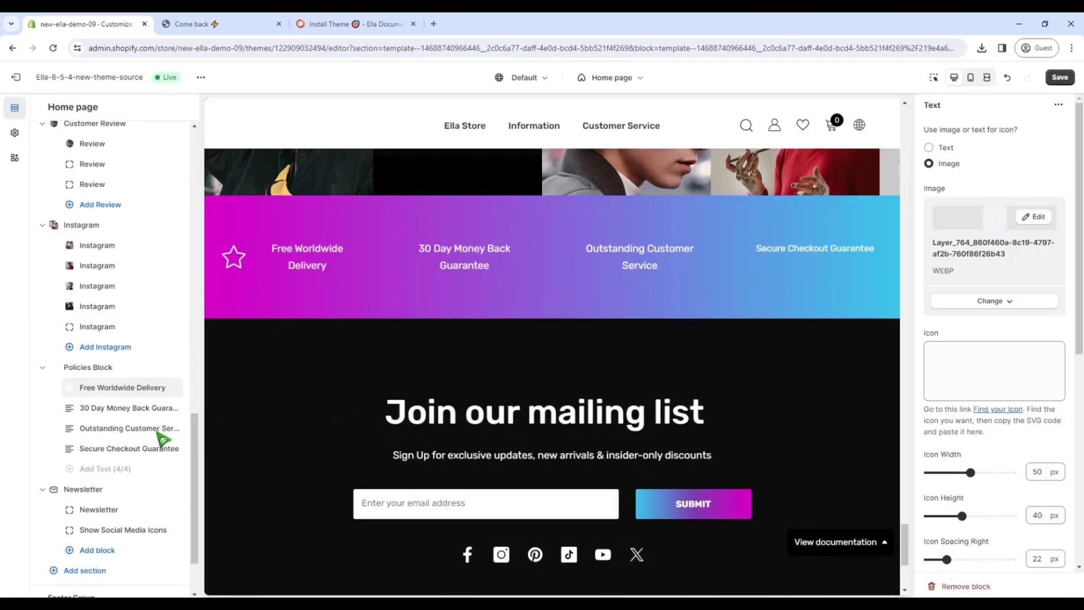
{"action": "left_click", "coordinate": [125, 408]}
{"action": "left_click", "coordinate": [972, 222]}
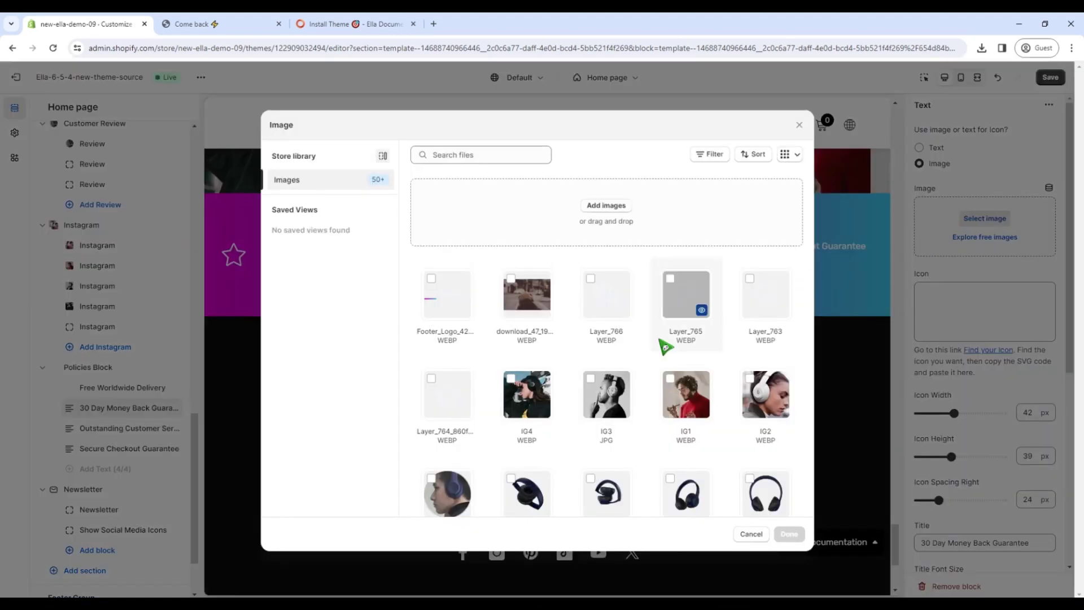
{"action": "left_click", "coordinate": [759, 307]}
{"action": "left_click", "coordinate": [784, 532]}
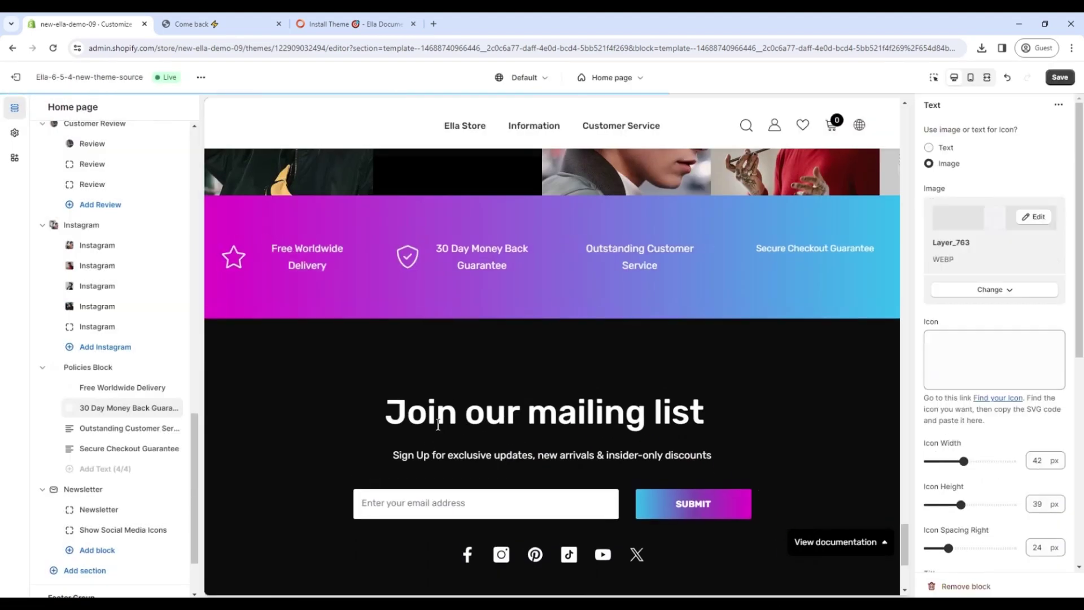
- Give Outstanding Customer Service the Layer_765 icon and Secure Checkout Guarantee the Layer_766 truck
{"action": "left_click", "coordinate": [168, 429]}
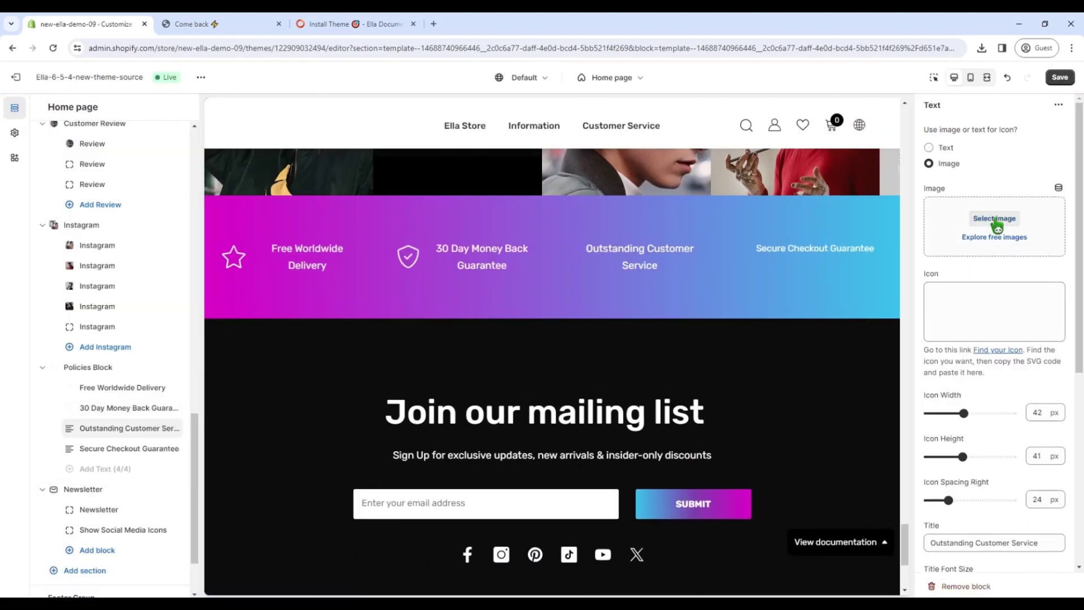
{"action": "left_click", "coordinate": [994, 219]}
{"action": "left_click", "coordinate": [607, 316]}
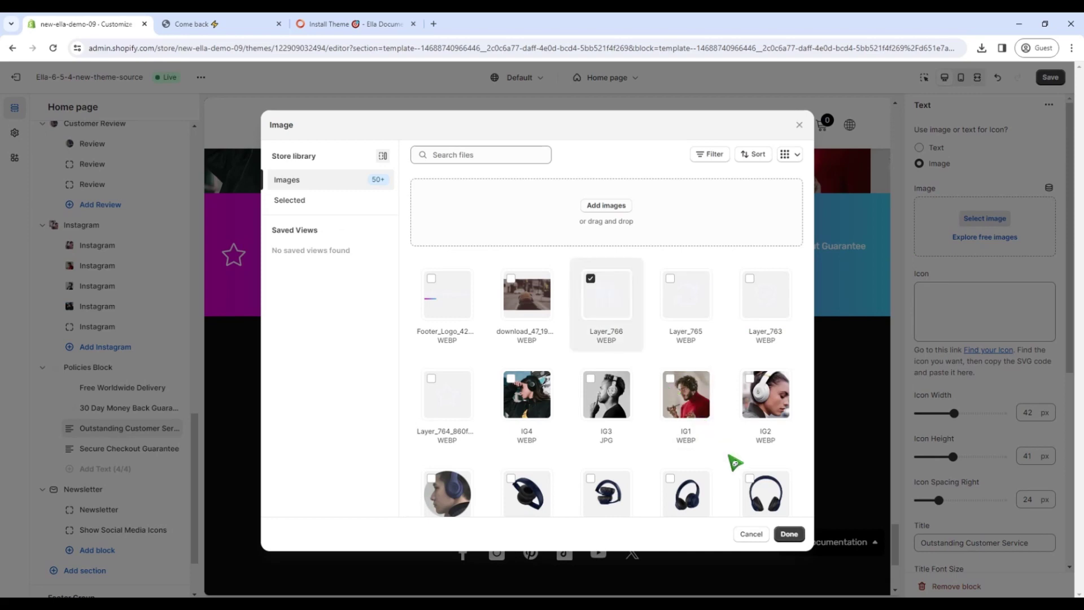
{"action": "left_click", "coordinate": [684, 307]}
{"action": "left_click", "coordinate": [785, 535]}
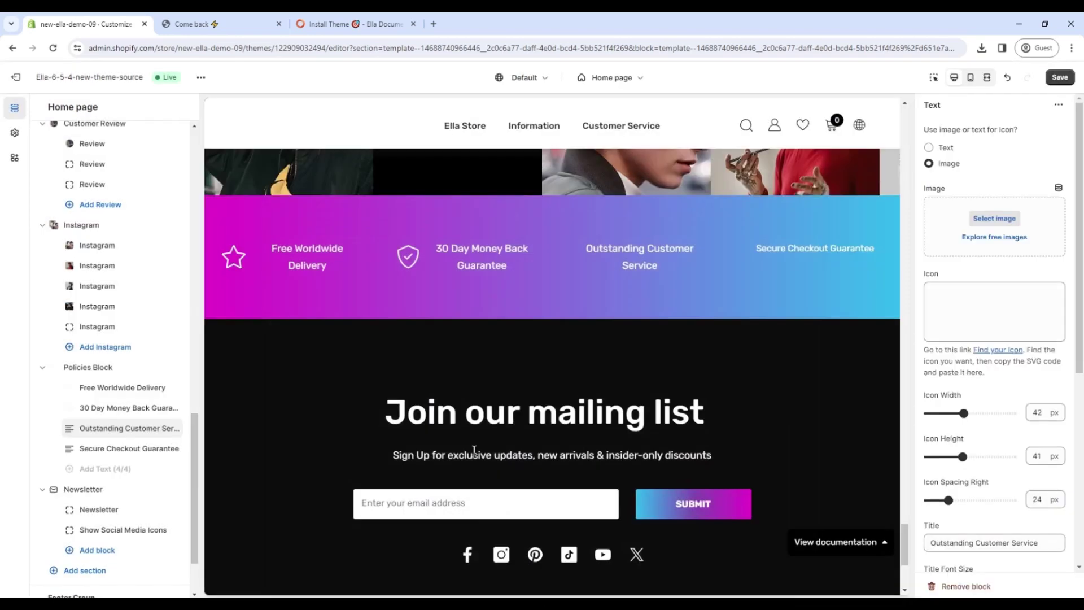
{"action": "left_click", "coordinate": [123, 451]}
{"action": "left_click", "coordinate": [984, 219]}
{"action": "left_click", "coordinate": [612, 299]}
{"action": "left_click", "coordinate": [789, 535]}
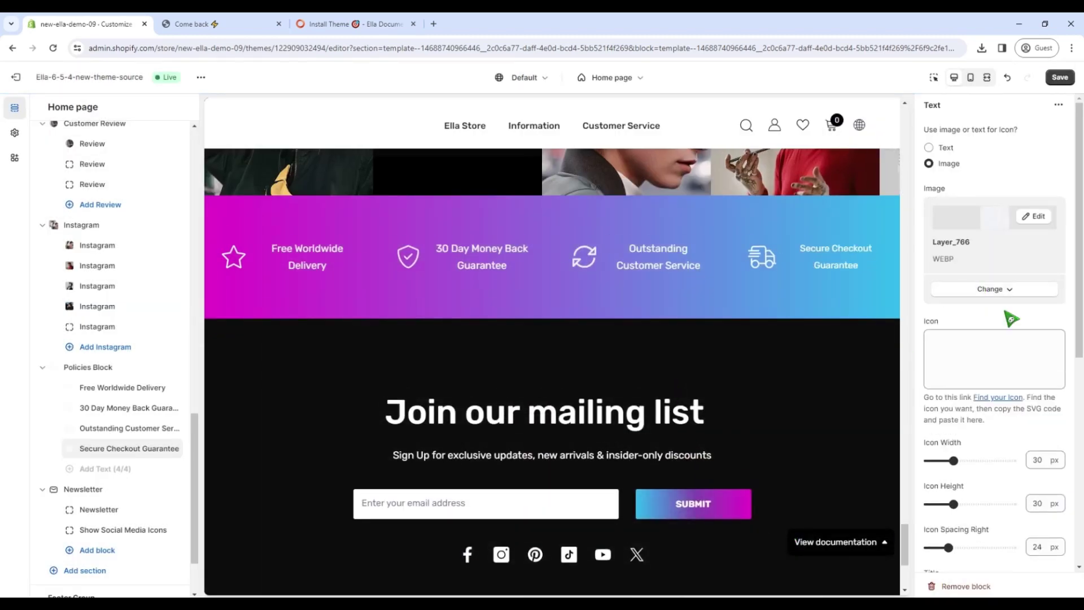
{"action": "scroll", "coordinate": [135, 416], "scroll_direction": "down", "scroll_amount": 3}
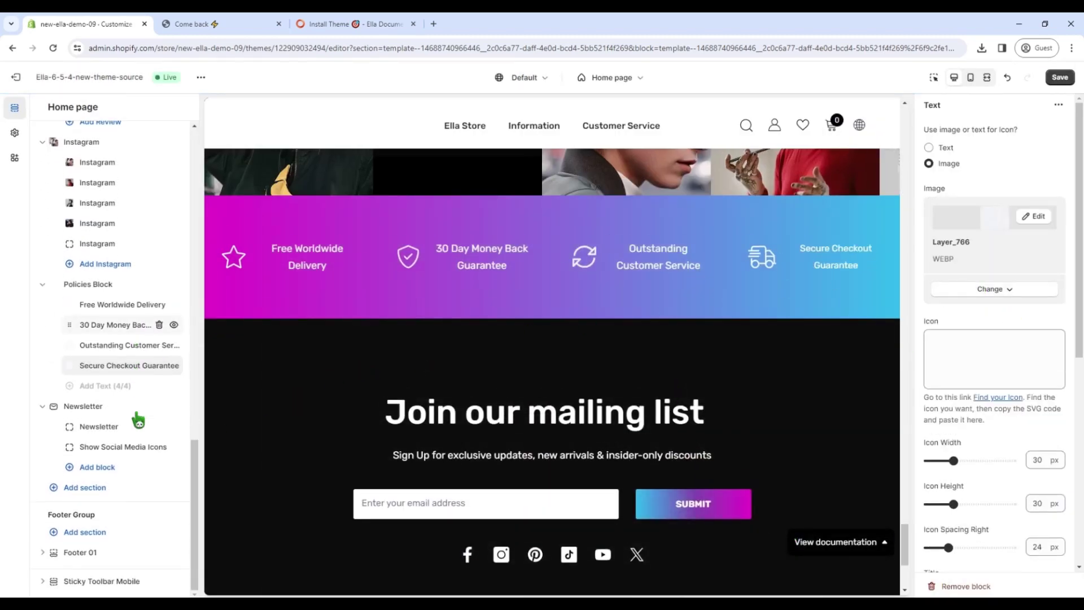
{"action": "scroll", "coordinate": [323, 411], "scroll_direction": "down", "scroll_amount": 2}
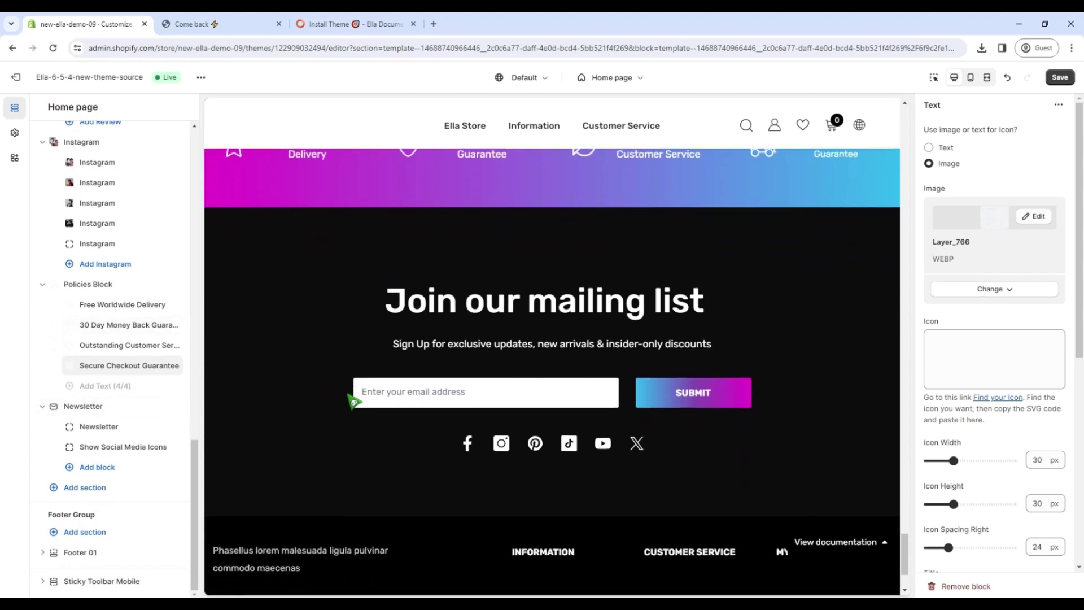
- Set the download_47_1920x headphones photo as the Newsletter section's background image
{"action": "left_click", "coordinate": [121, 406]}
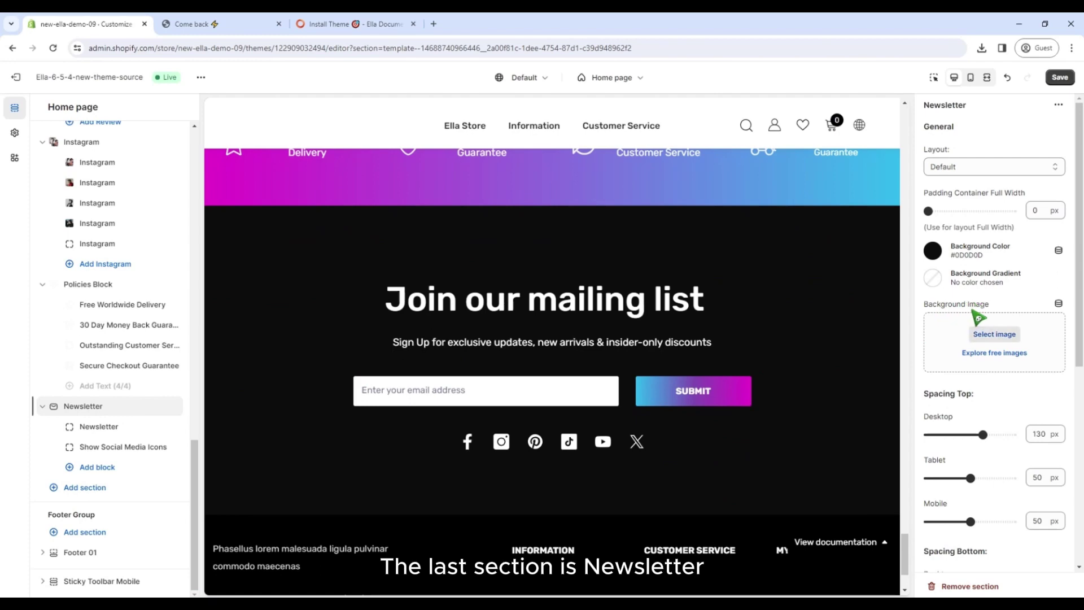
{"action": "left_click", "coordinate": [992, 345]}
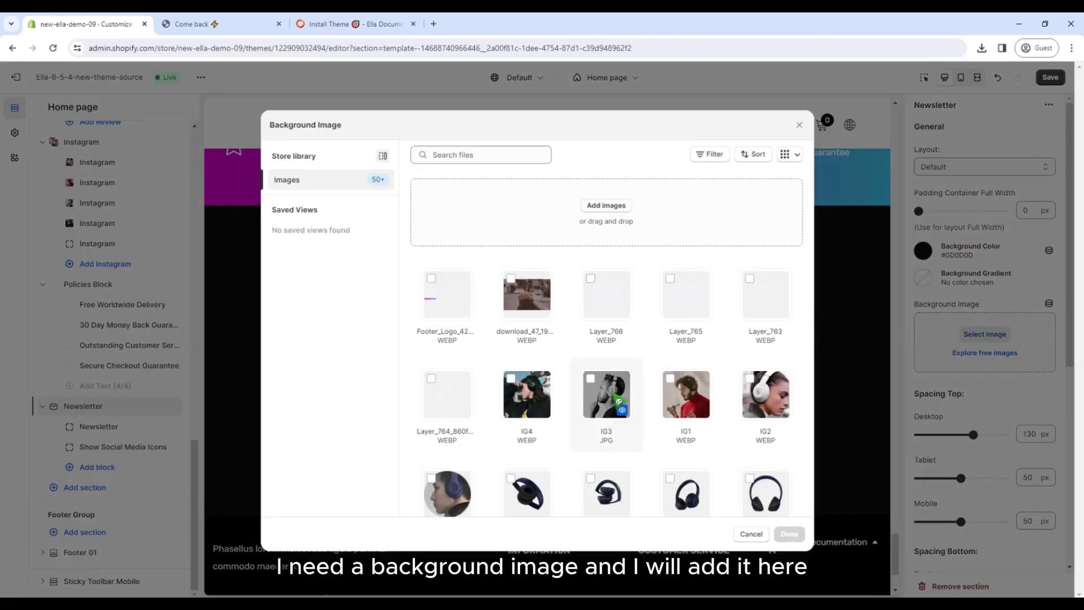
{"action": "left_click", "coordinate": [545, 328]}
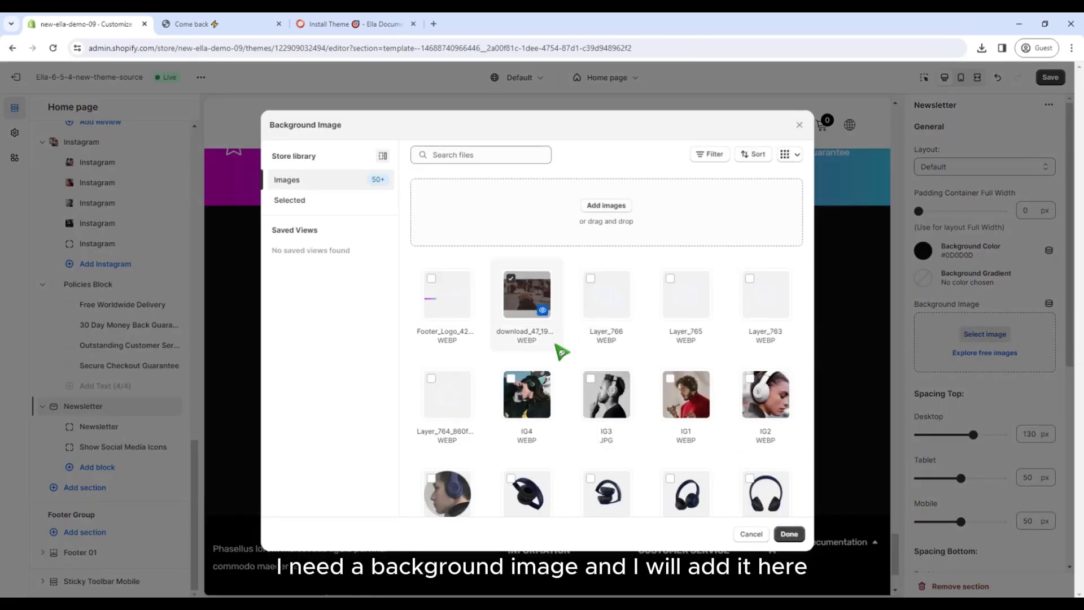
{"action": "left_click", "coordinate": [795, 535]}
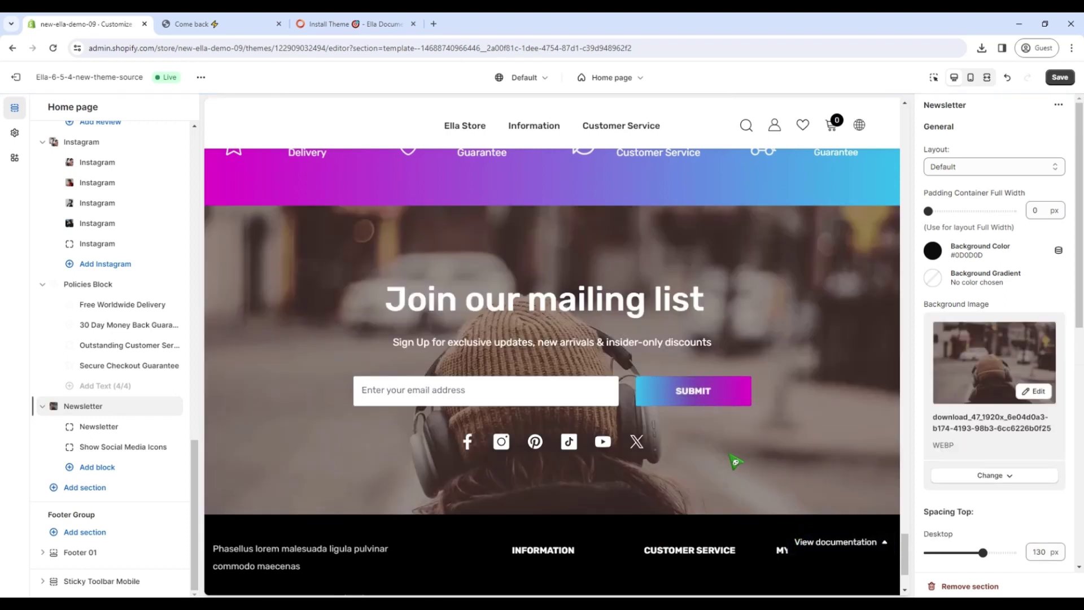
{"action": "scroll", "coordinate": [796, 467], "scroll_direction": "down", "scroll_amount": 3}
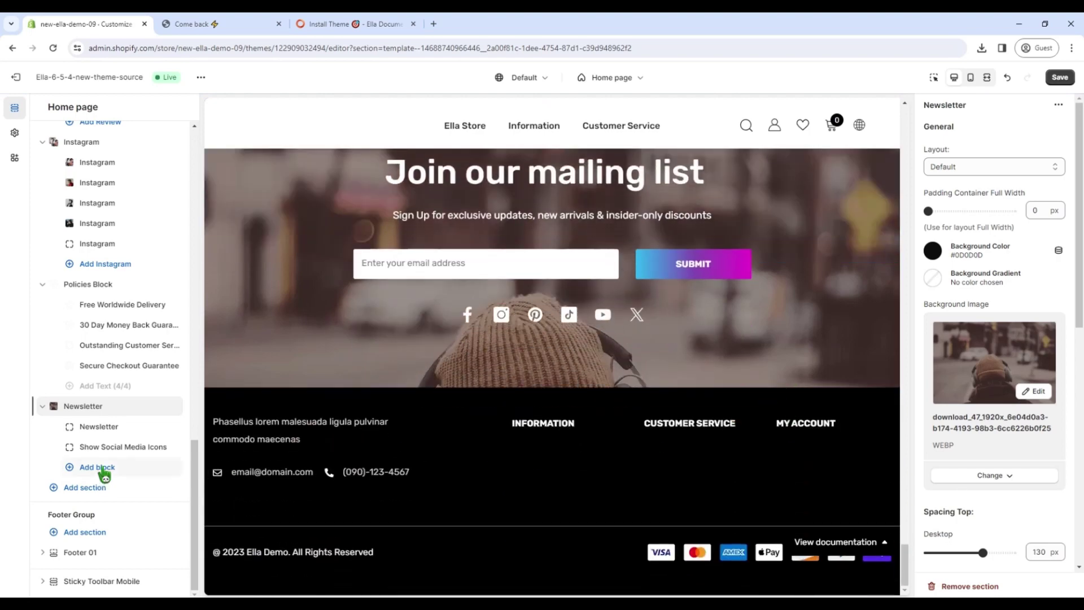
- Add the Footer_Logo_420x image to the Footer 01 Text block
{"action": "left_click", "coordinate": [107, 554]}
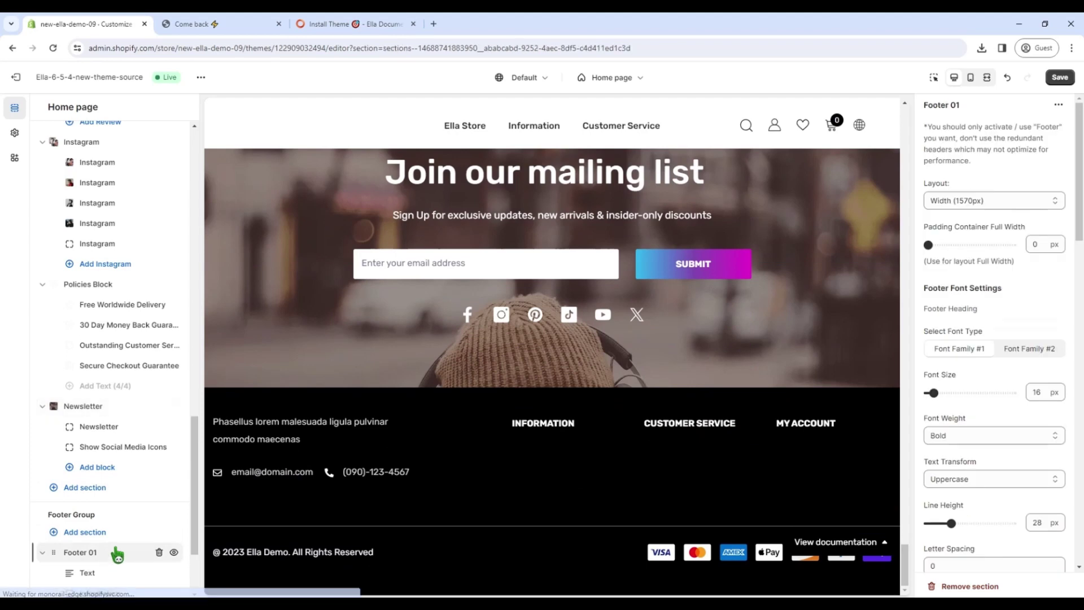
{"action": "scroll", "coordinate": [130, 525], "scroll_direction": "down", "scroll_amount": 2}
{"action": "left_click", "coordinate": [118, 455]}
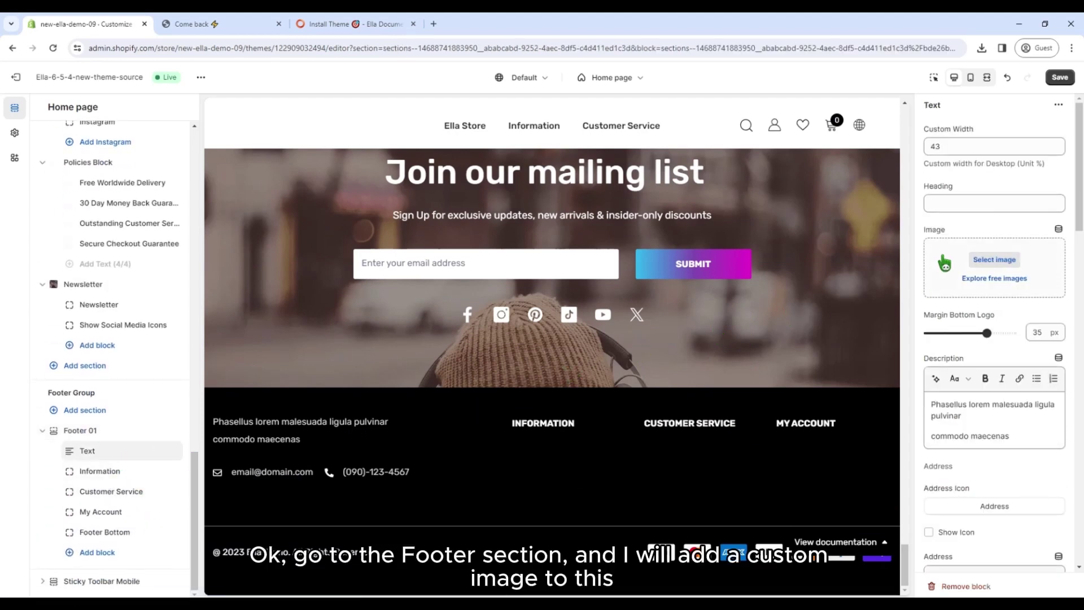
{"action": "left_click", "coordinate": [982, 263]}
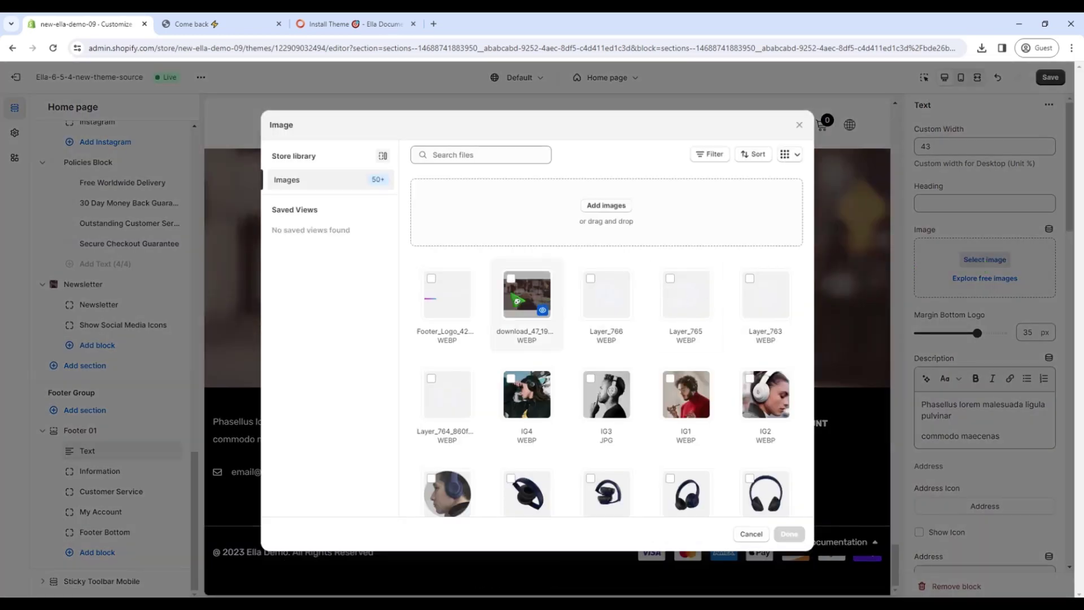
{"action": "left_click", "coordinate": [443, 297]}
{"action": "left_click", "coordinate": [788, 533]}
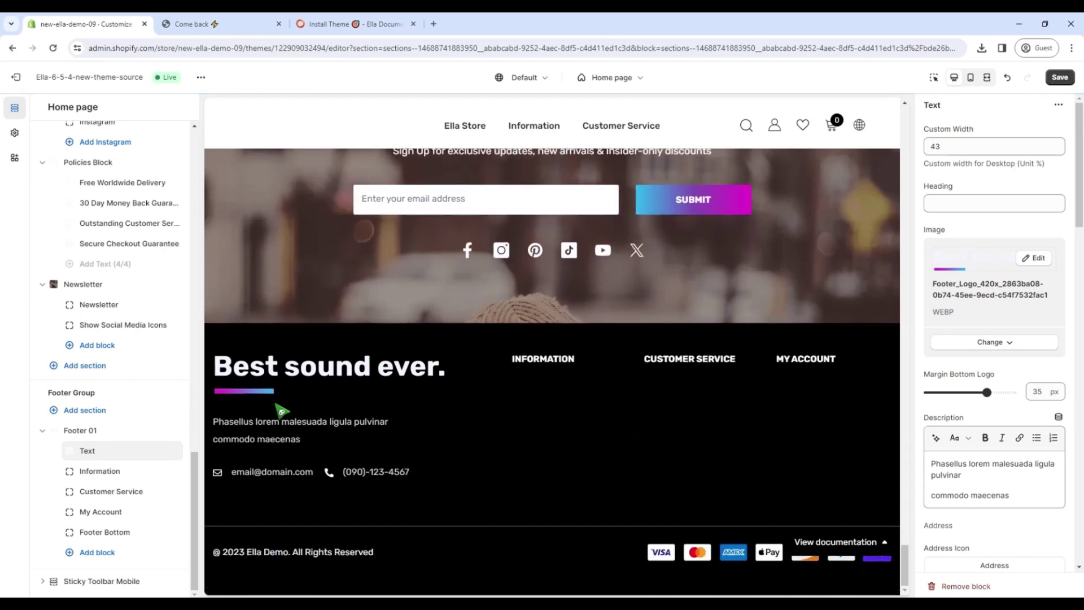
- Link the footer's Information column to Footer menu 2
{"action": "left_click", "coordinate": [124, 477]}
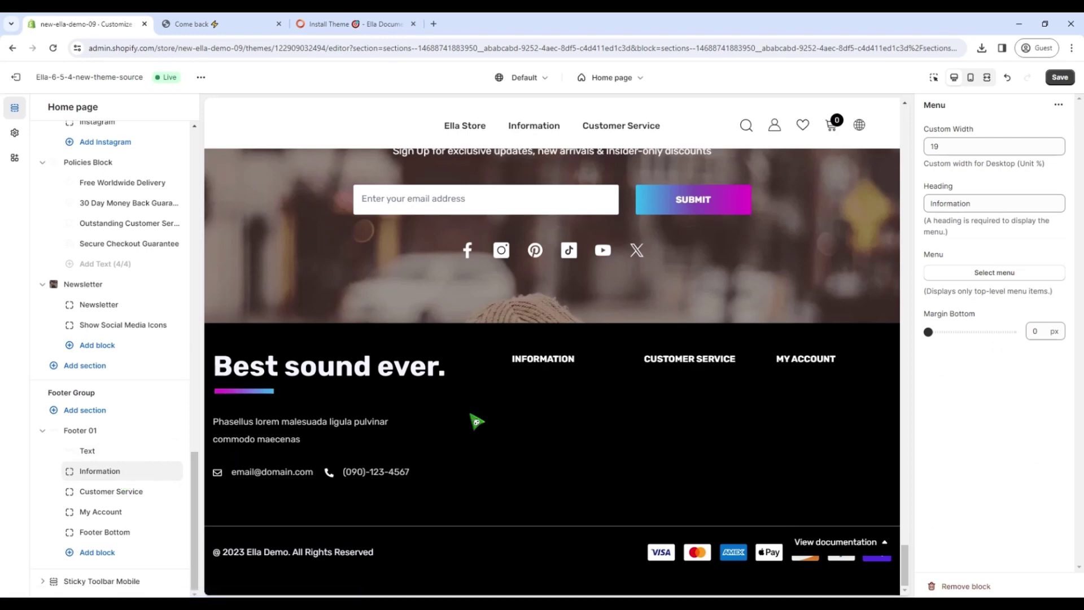
{"action": "left_click", "coordinate": [993, 273]}
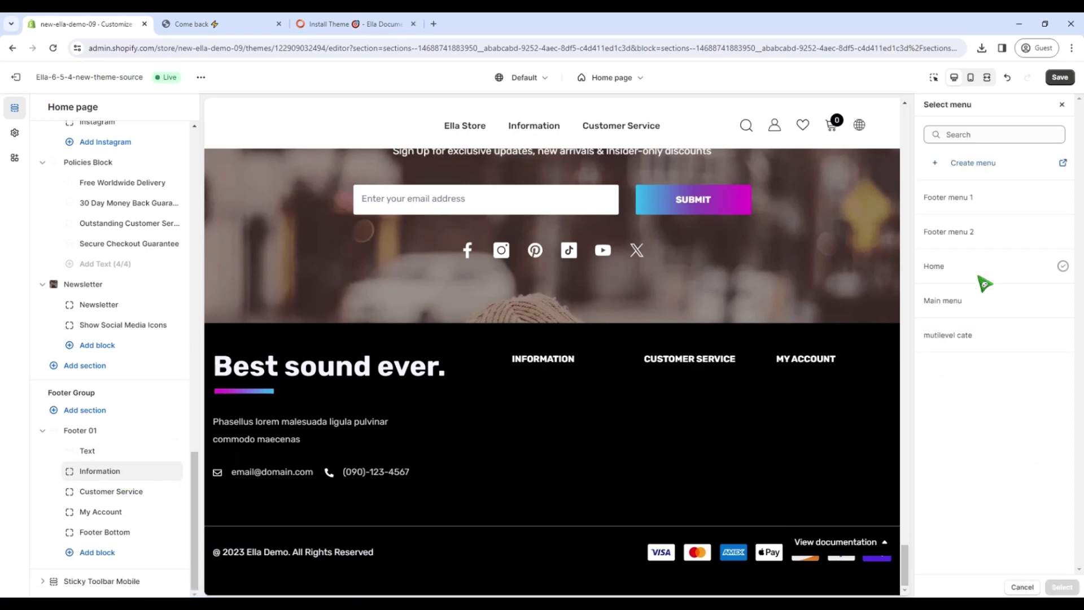
{"action": "left_click", "coordinate": [979, 209]}
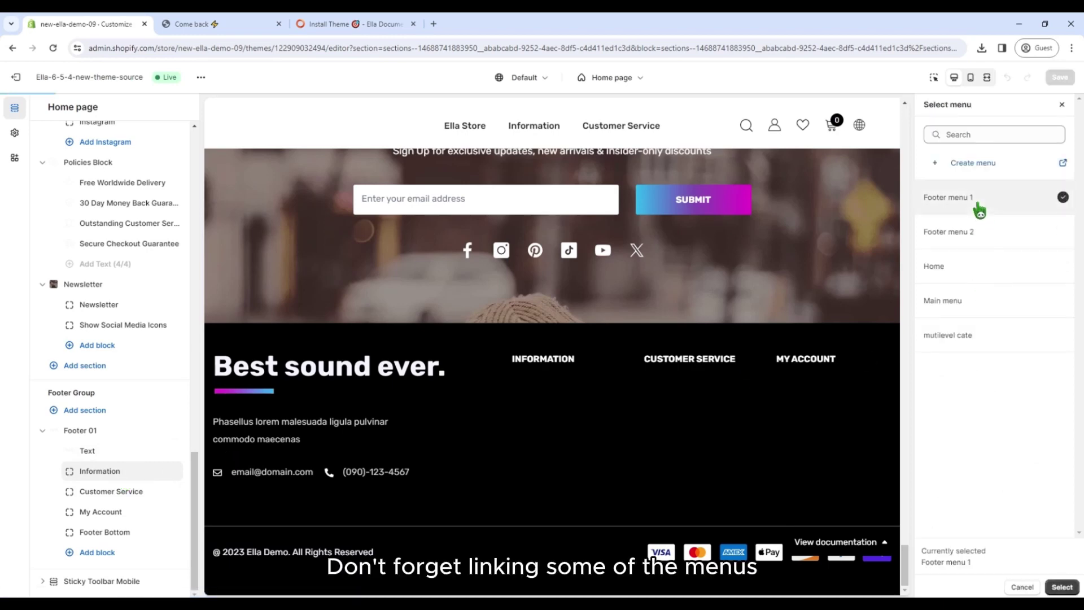
{"action": "left_click", "coordinate": [982, 234]}
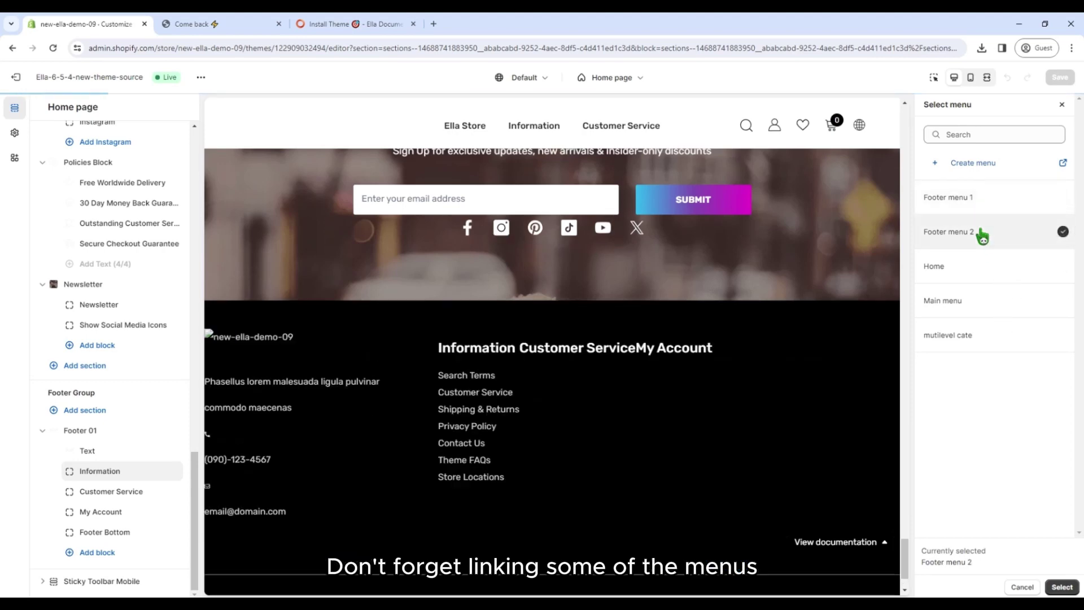
{"action": "left_click", "coordinate": [1061, 587]}
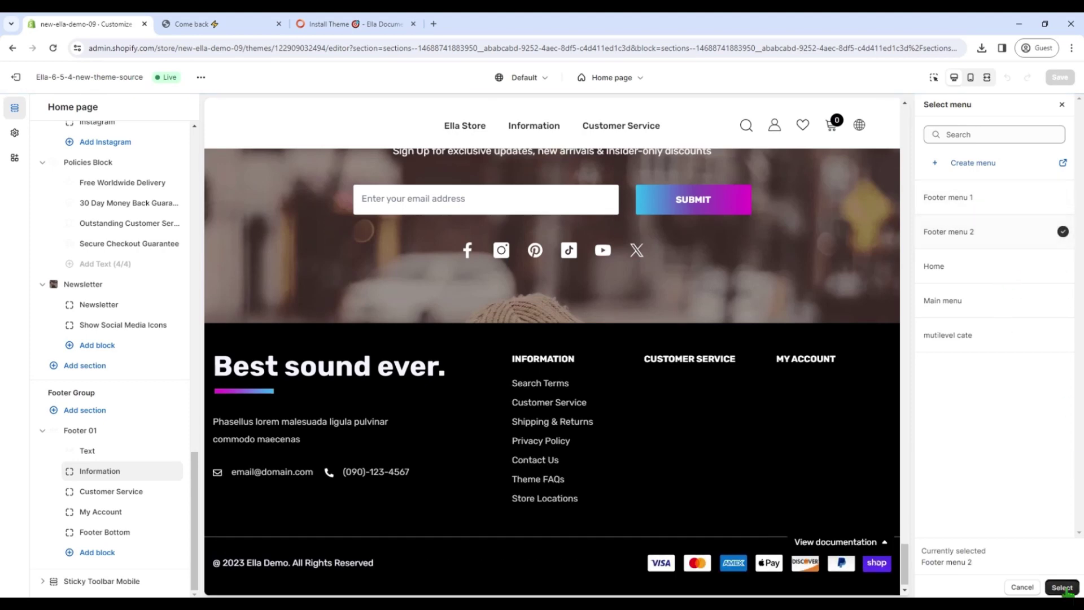
- Assign the Main menu to the Customer Service footer column
{"action": "left_click", "coordinate": [102, 501]}
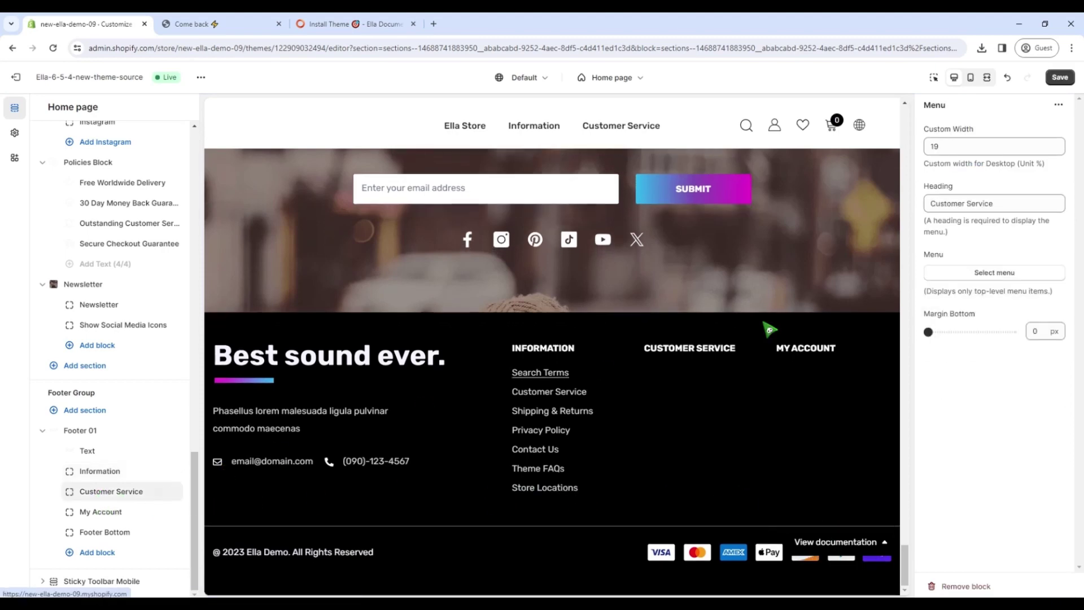
{"action": "left_click", "coordinate": [950, 277]}
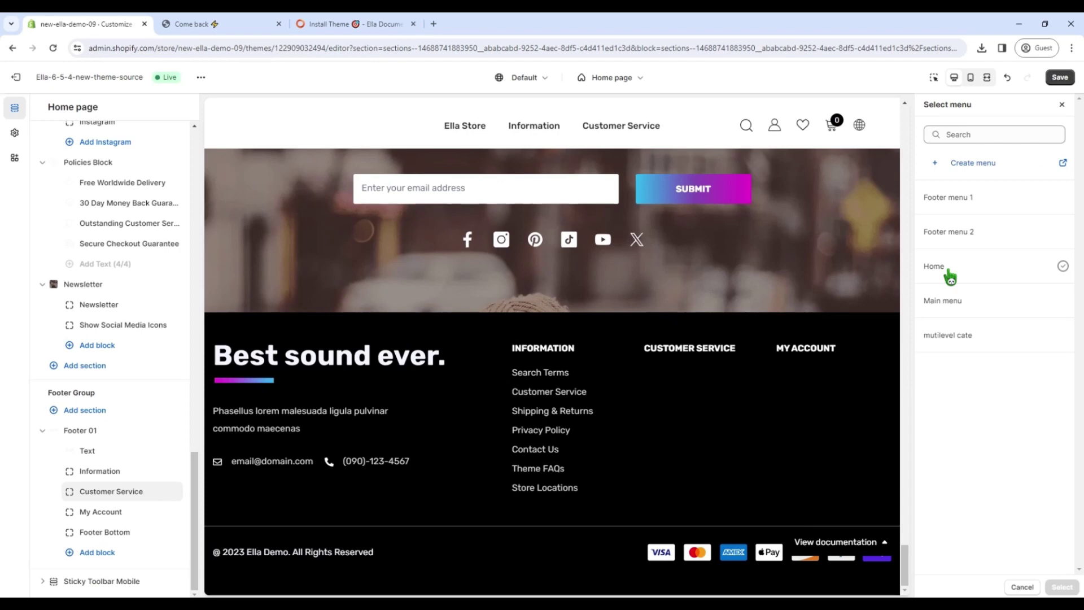
{"action": "left_click", "coordinate": [950, 277]}
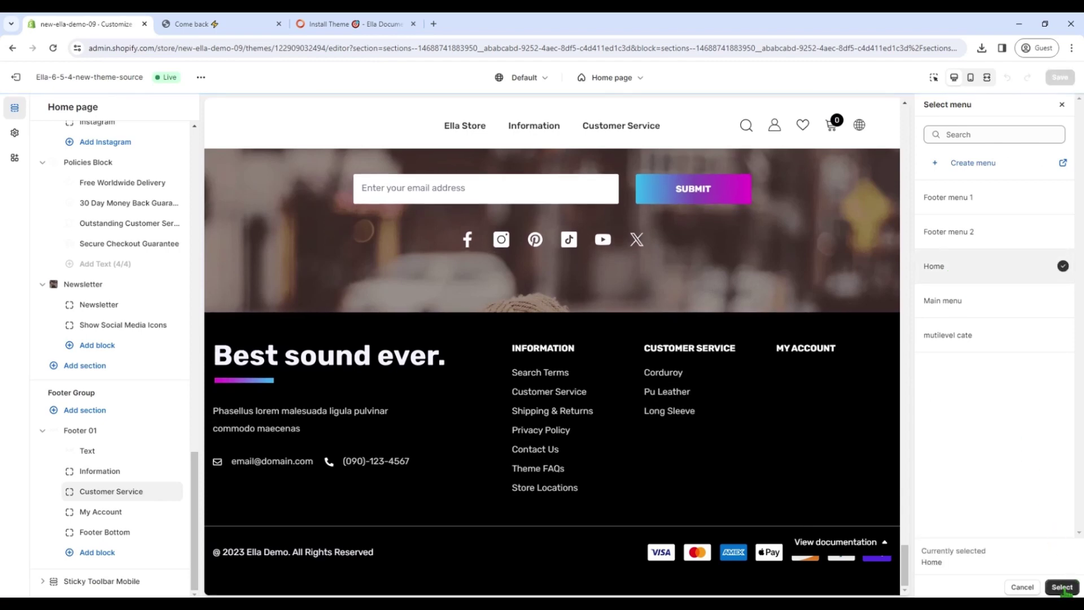
{"action": "left_click", "coordinate": [999, 310]}
{"action": "left_click", "coordinate": [1061, 586]}
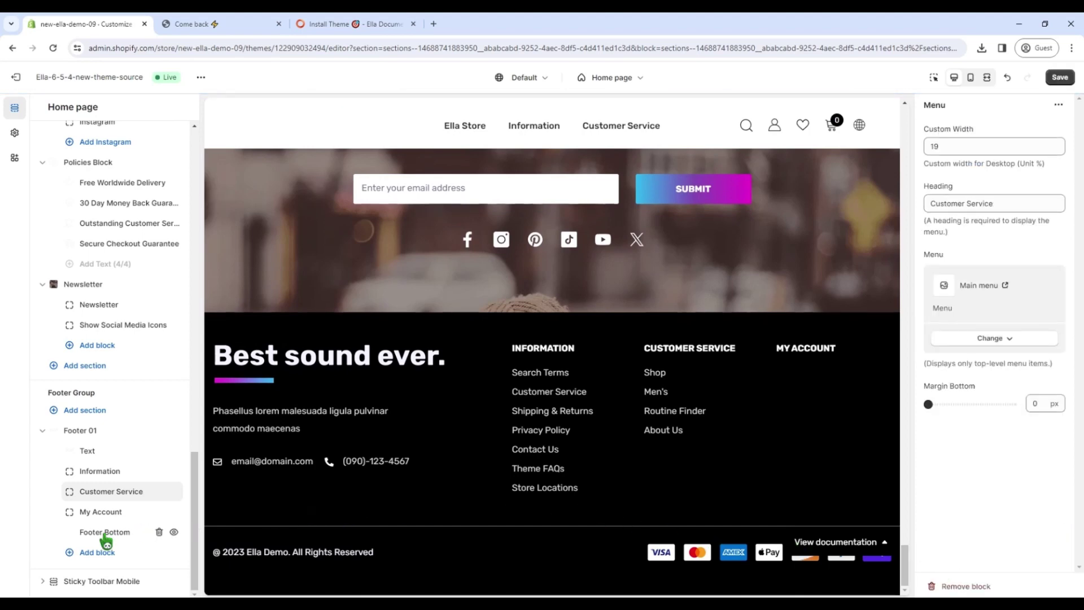
- Set the My Account footer column to the 'mutilevel cate' menu
{"action": "left_click", "coordinate": [101, 511]}
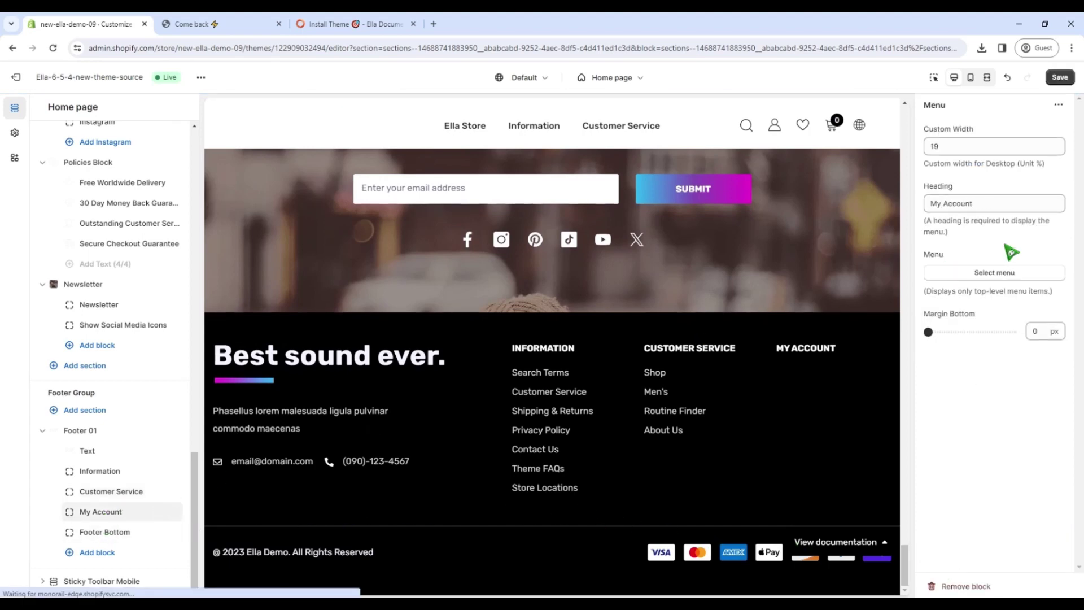
{"action": "left_click", "coordinate": [1027, 272]}
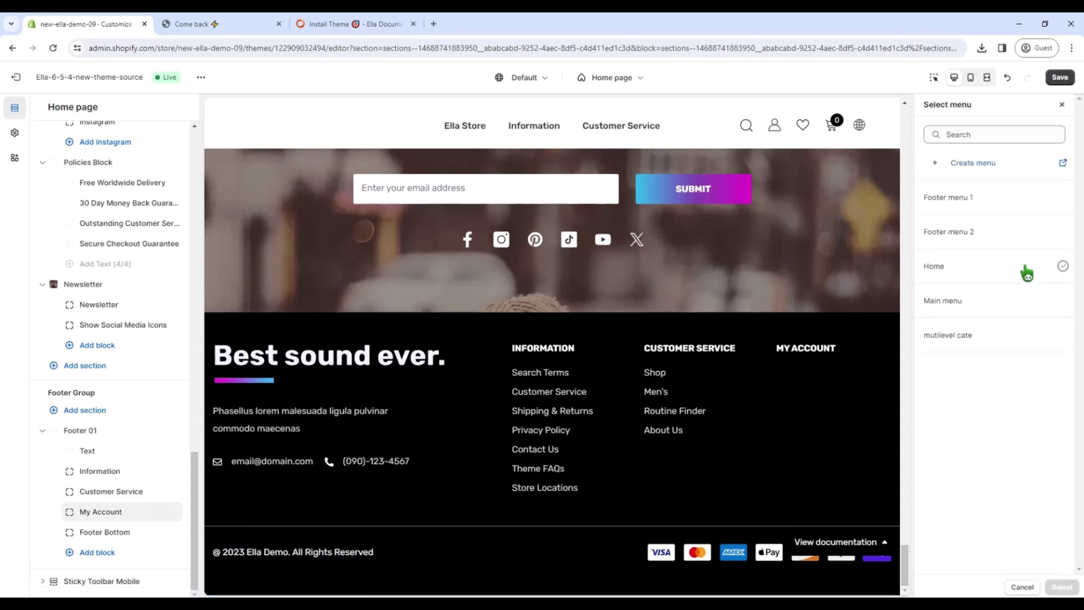
{"action": "left_click", "coordinate": [978, 234]}
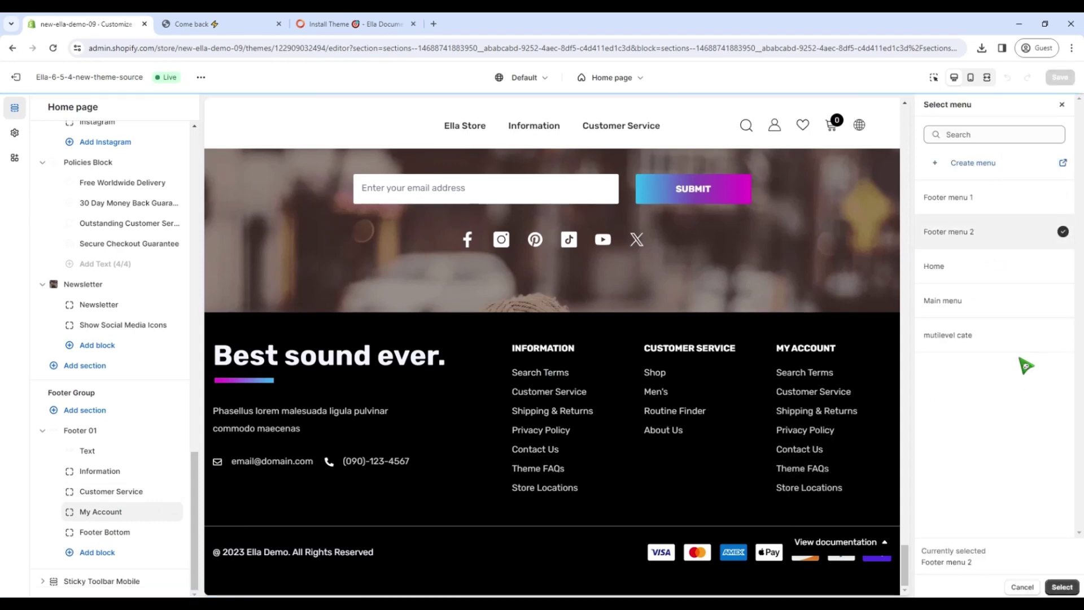
{"action": "left_click", "coordinate": [1028, 342]}
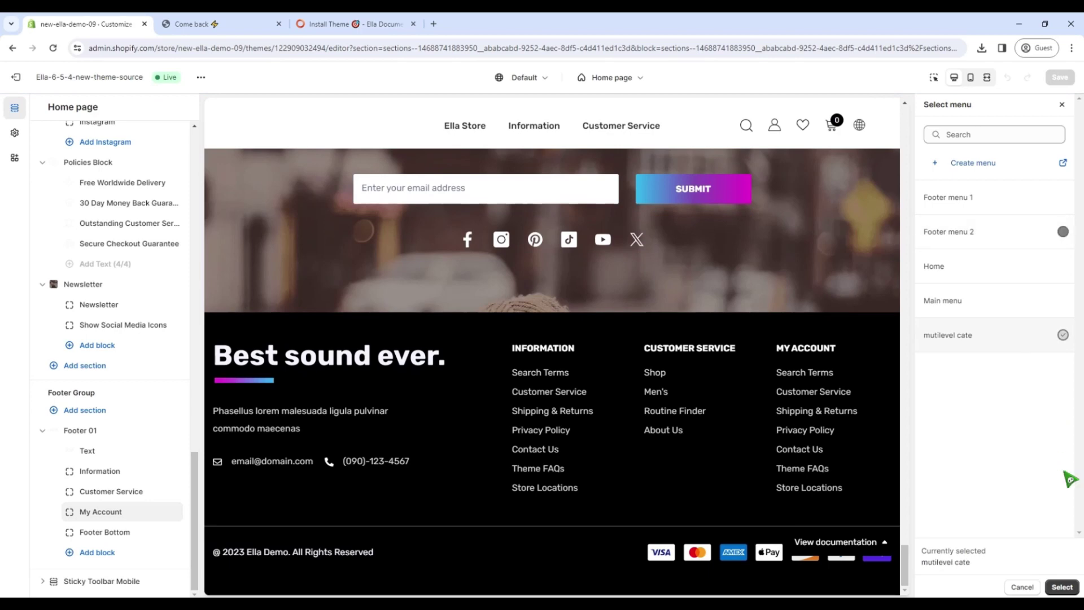
{"action": "left_click", "coordinate": [1062, 587]}
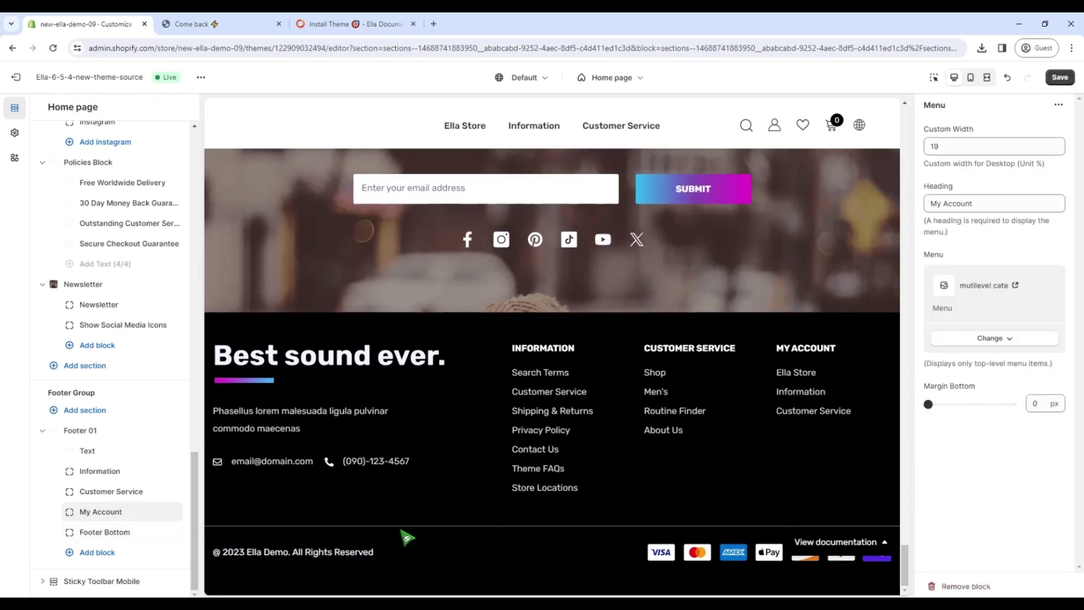
- Save the theme, then view the homepage full screen from its 'Hear whatever you need.' hero
{"action": "left_click", "coordinate": [1058, 82]}
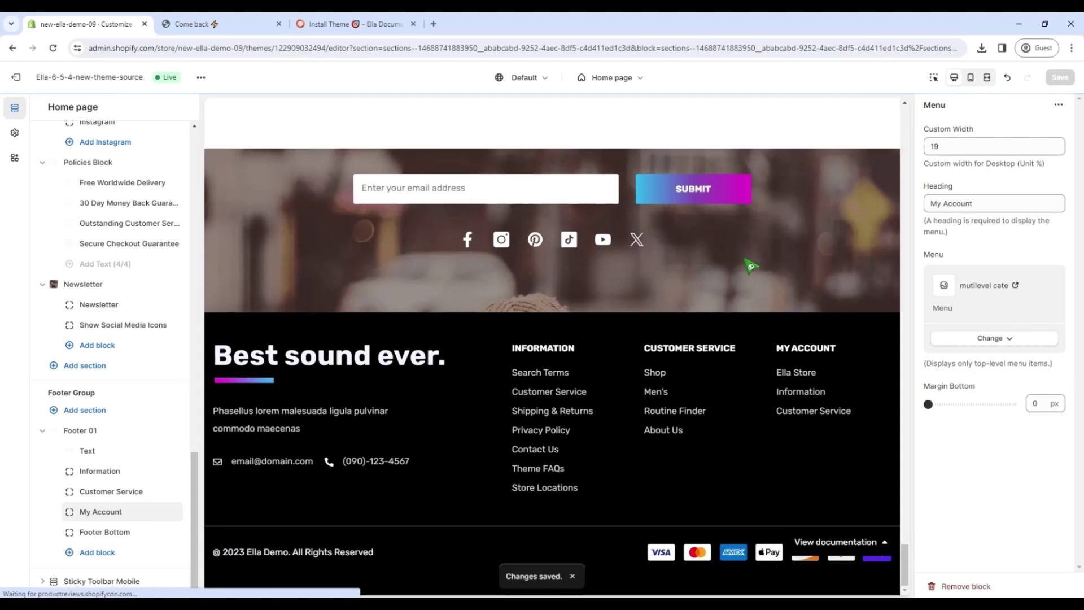
{"action": "left_click", "coordinate": [986, 79]}
{"action": "scroll", "coordinate": [1080, 381], "scroll_direction": "up", "scroll_amount": 10}
{"action": "scroll", "coordinate": [1079, 381], "scroll_direction": "up", "scroll_amount": 15}
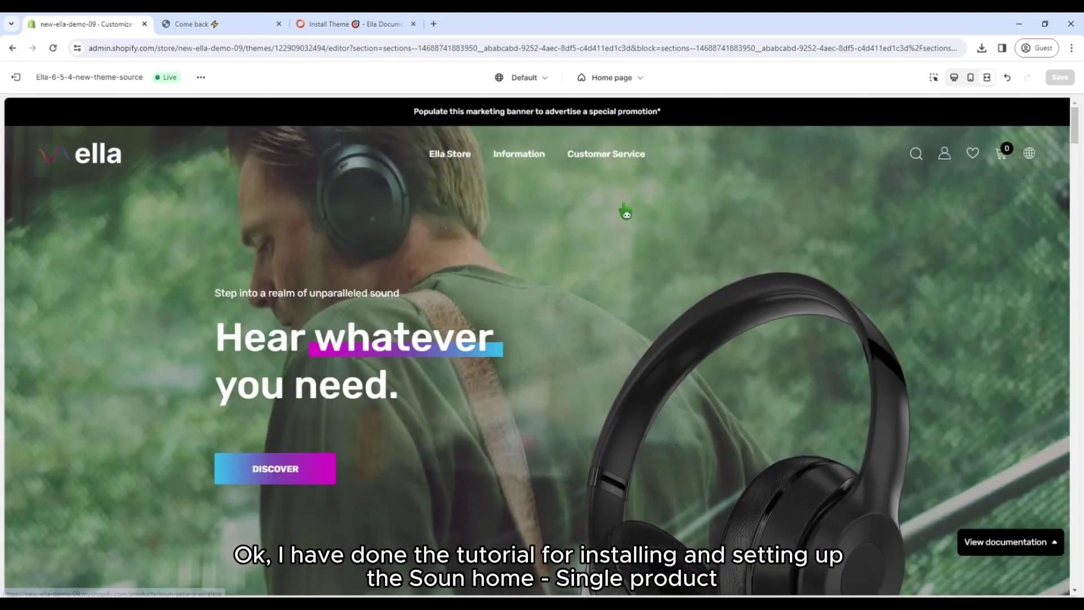